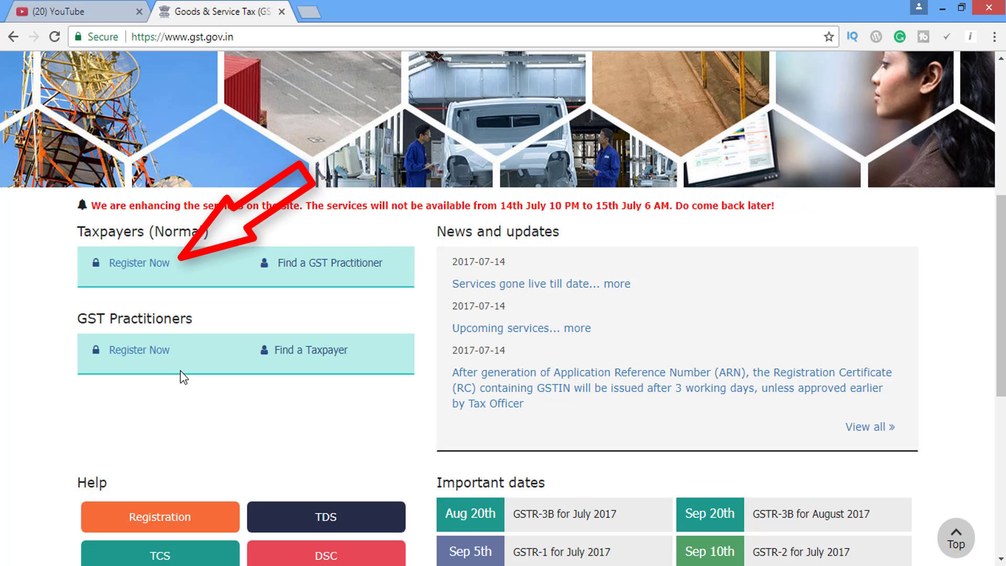
Open the New Registration form from Register Now.
left_click(145, 266)
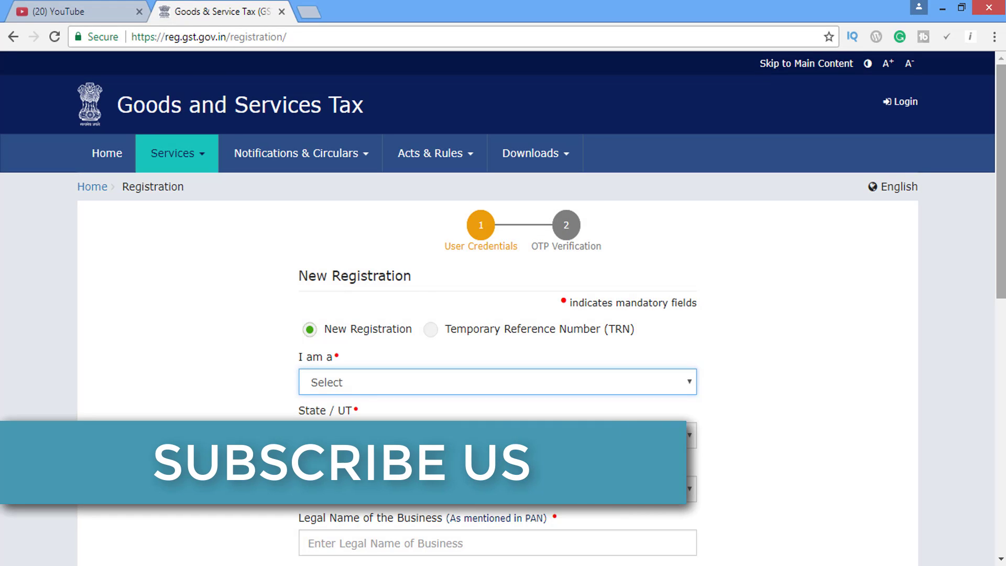
scroll(876, 338, "down", 1)
scroll(1001, 173, "down", 5)
scroll(1001, 173, "up", 5)
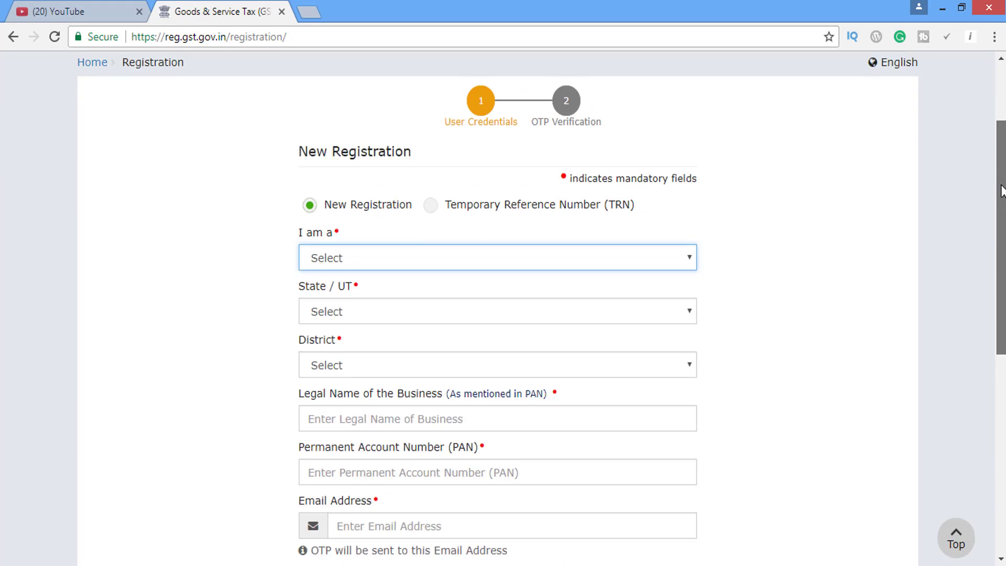
scroll(1001, 173, "down", 1)
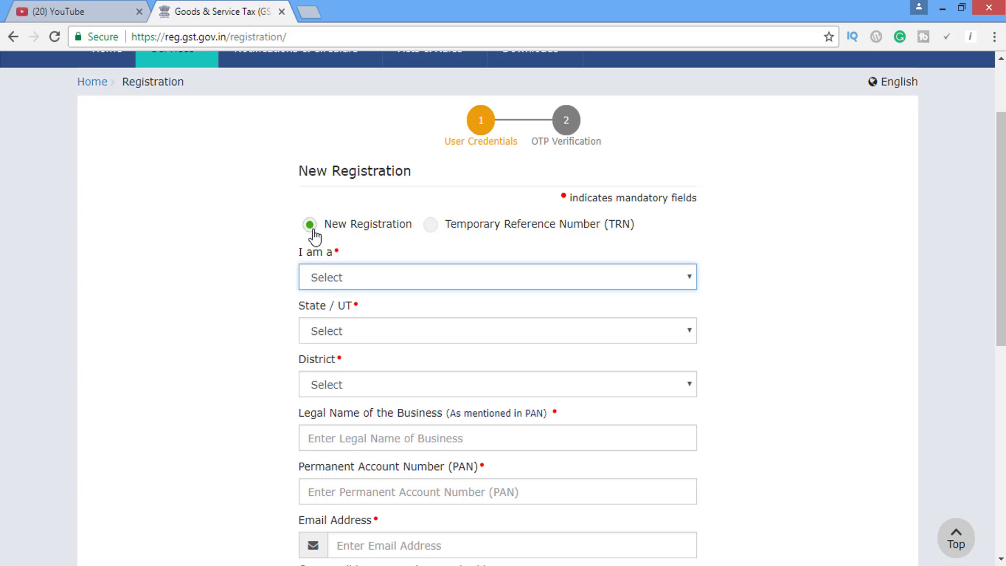
Choose Taxpayer as applicant type, Uttarakhand as state and Dehradun as district.
left_click(417, 279)
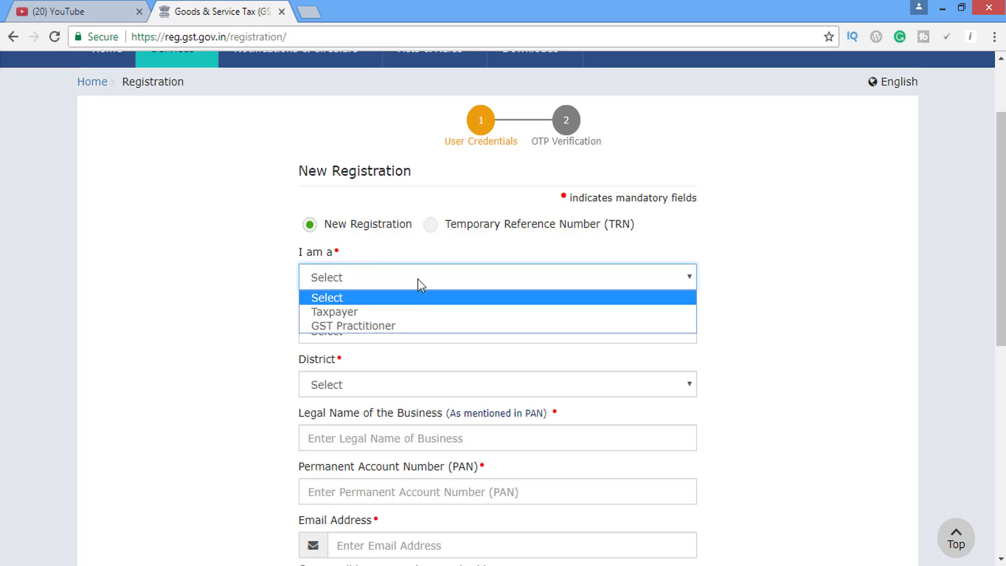
left_click(412, 311)
left_click(383, 331)
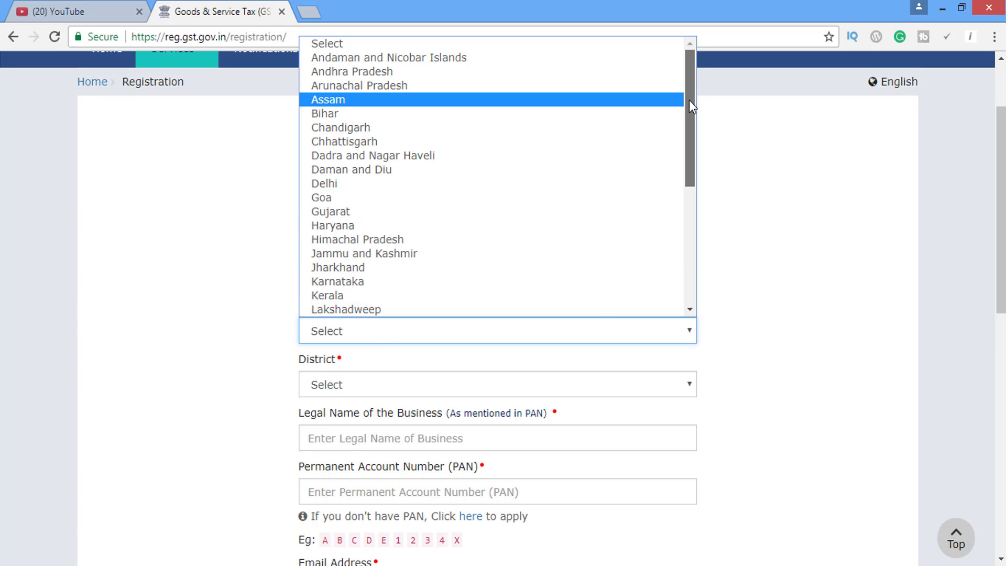
left_click_drag(690, 101, 607, 283)
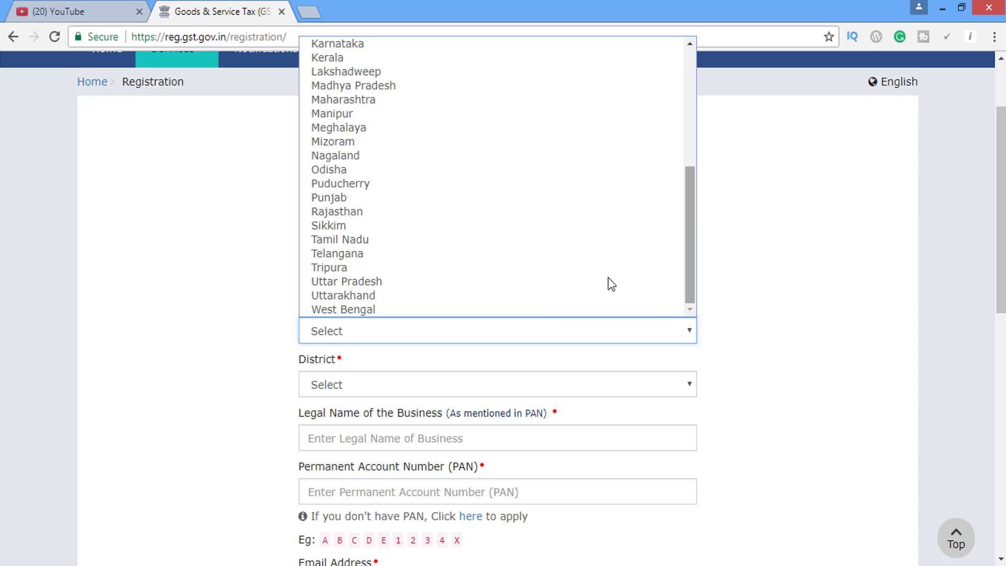
left_click(534, 297)
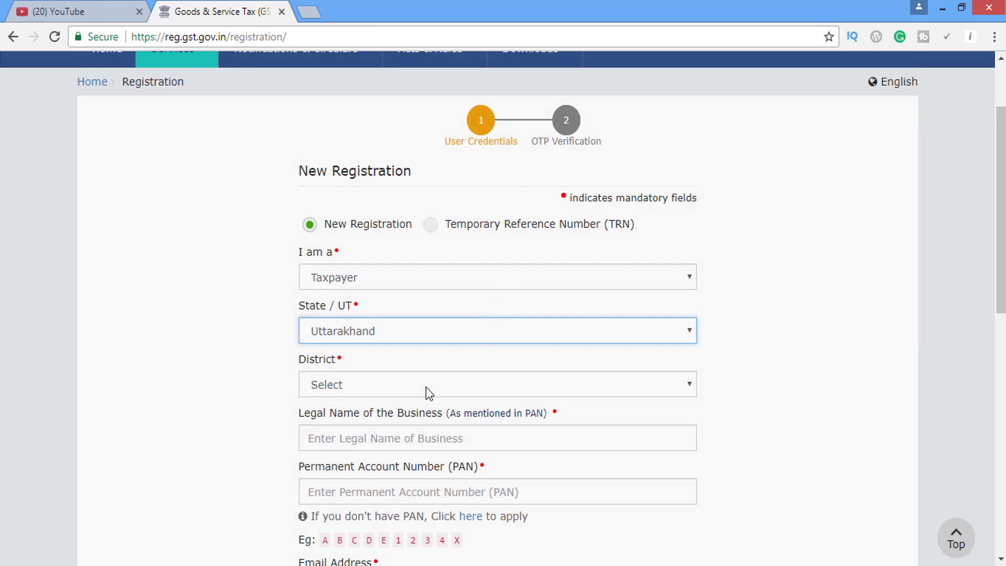
left_click(428, 388)
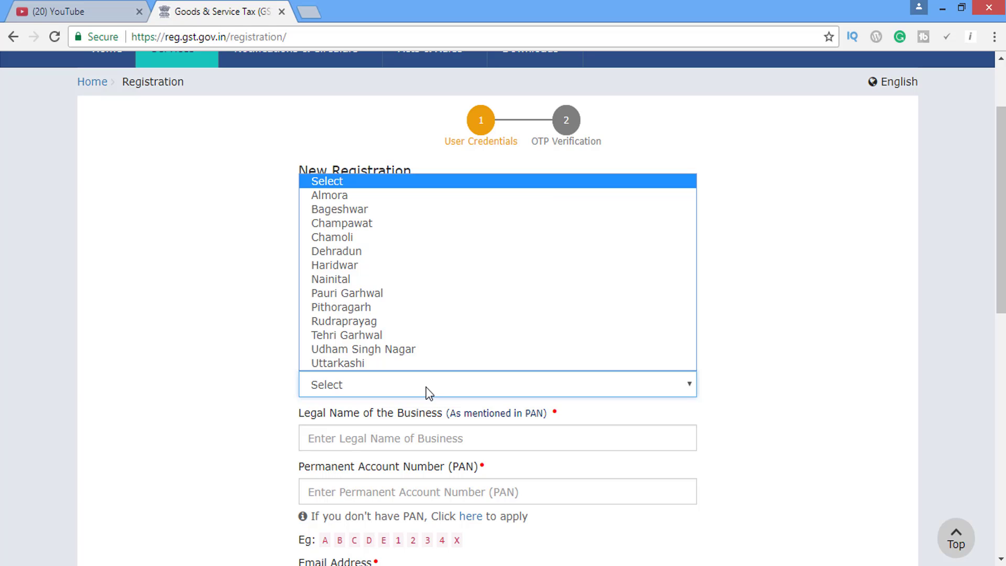
left_click(356, 251)
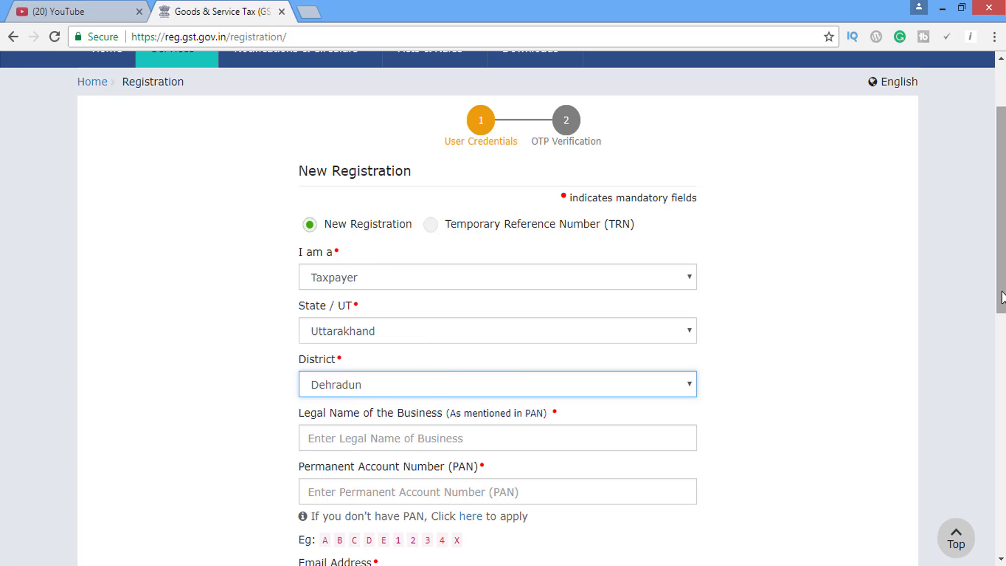
scroll(1001, 236, "down", 3)
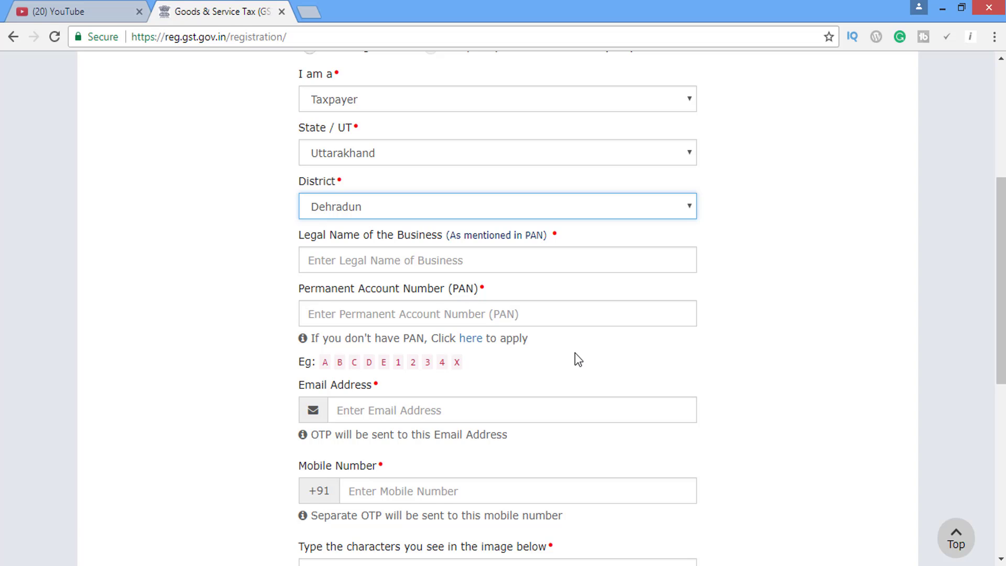
Enter 'Learning Friday' as the legal business name.
left_click(417, 261)
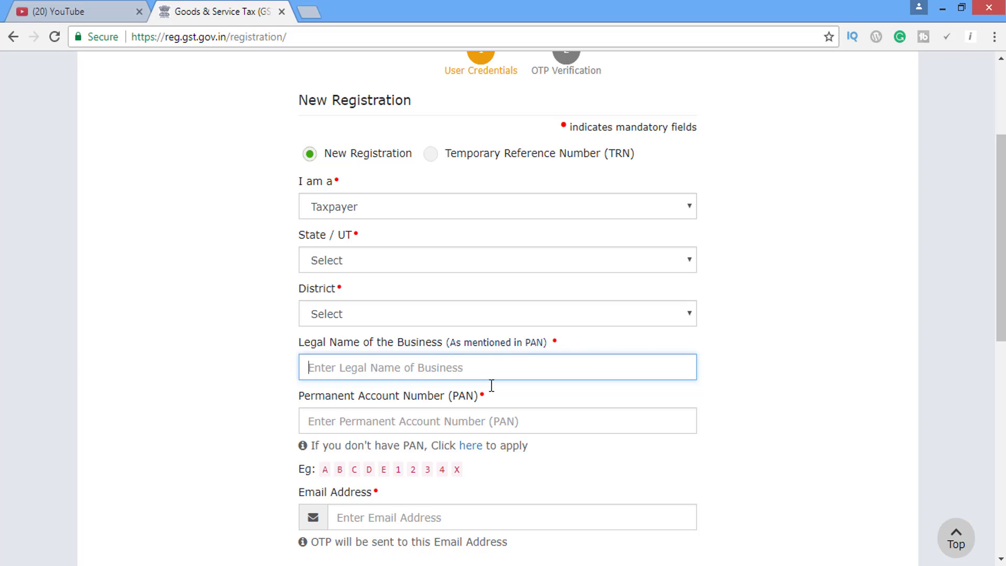
type("Lear")
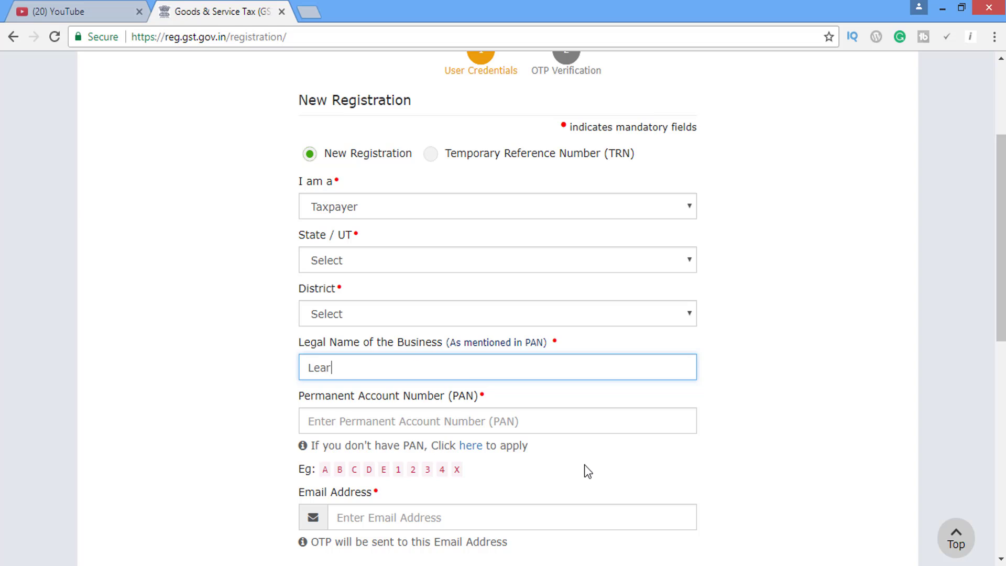
type("ning")
key("BackSpace")
key("BackSpace")
type("Friday")
Fill in the PAN, email and mobile number fields and enter the captcha characters.
left_click(362, 410)
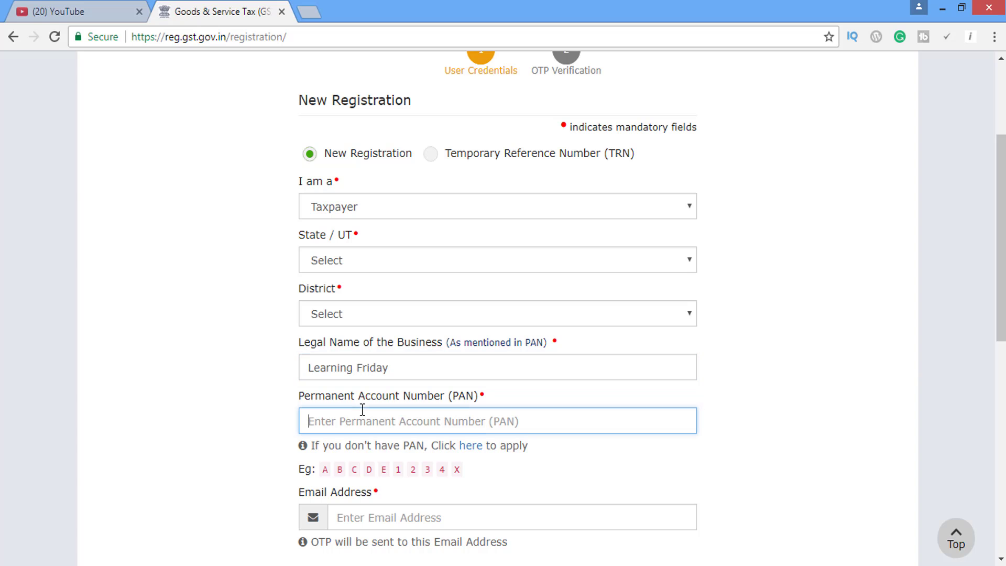
scroll(438, 299, "down", 4)
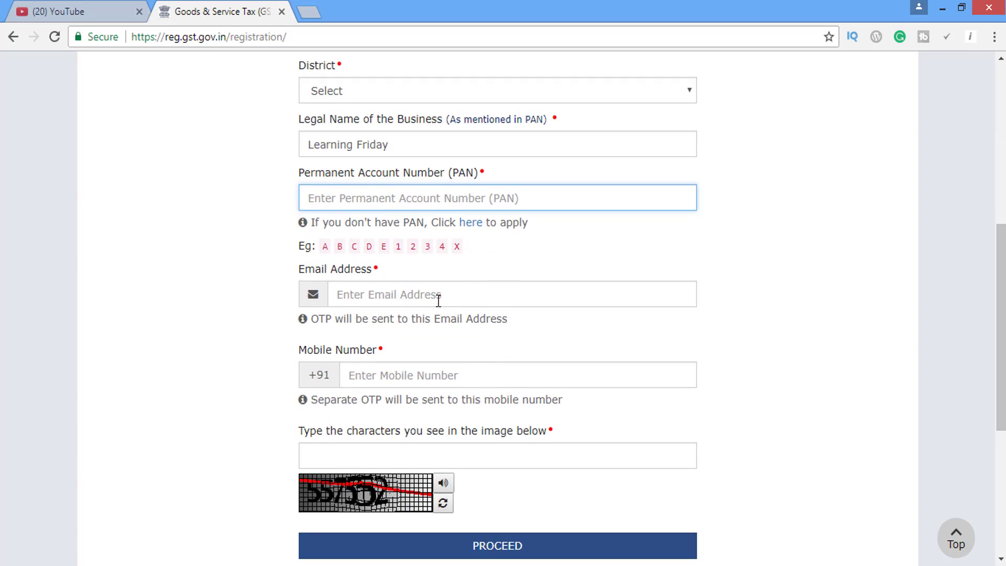
left_click(439, 296)
scroll(517, 283, "down", 1)
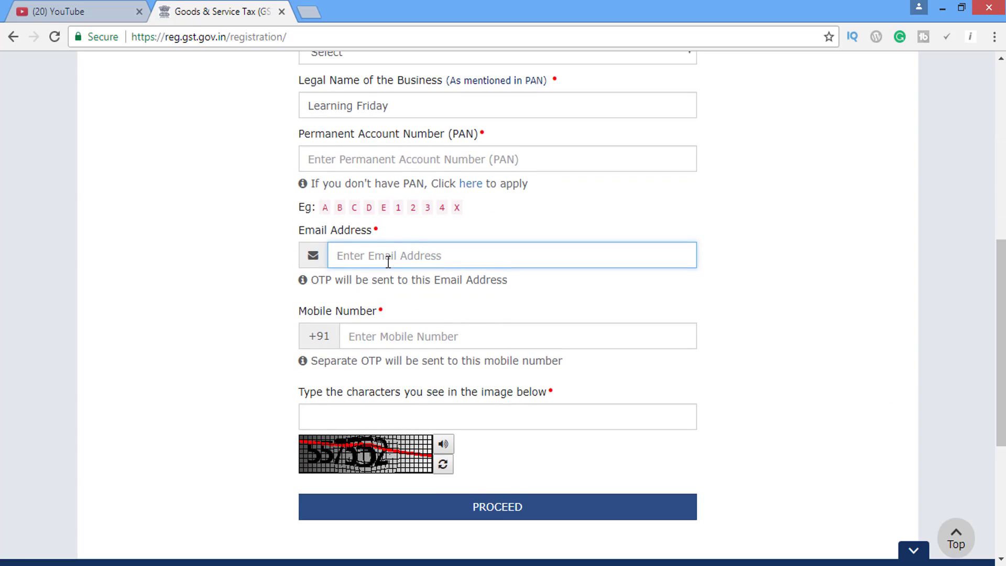
left_click(444, 334)
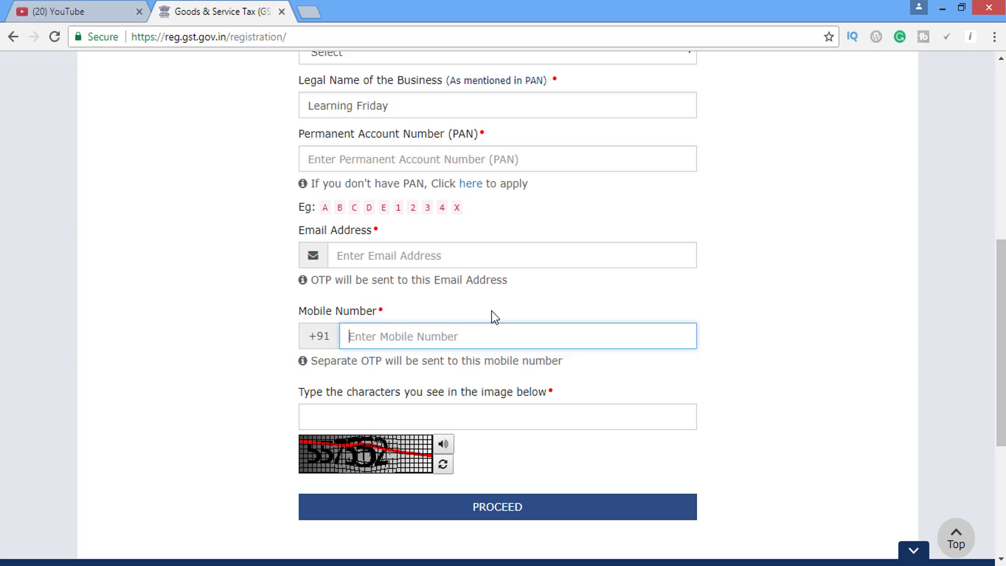
left_click(377, 422)
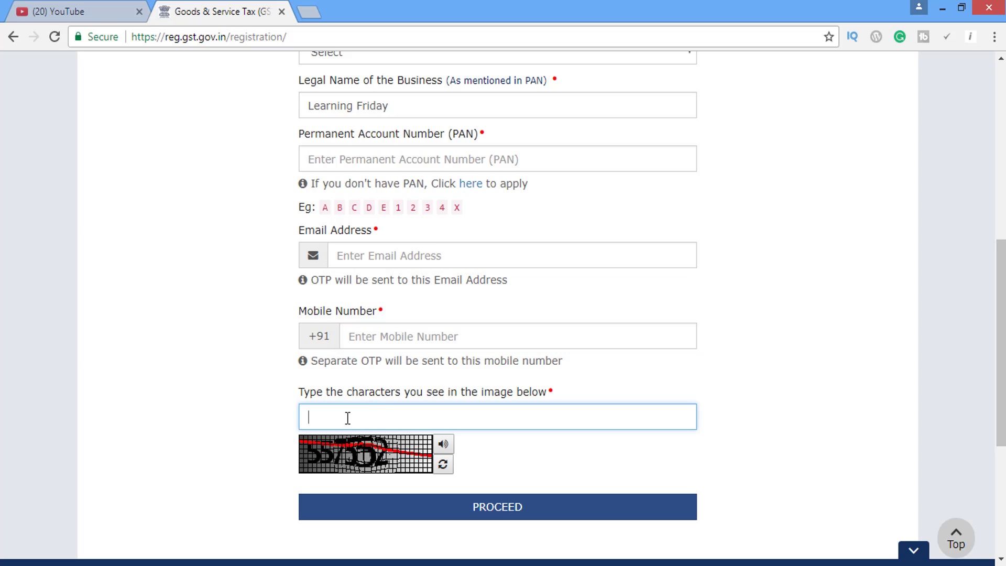
scroll(466, 393, "down", 1)
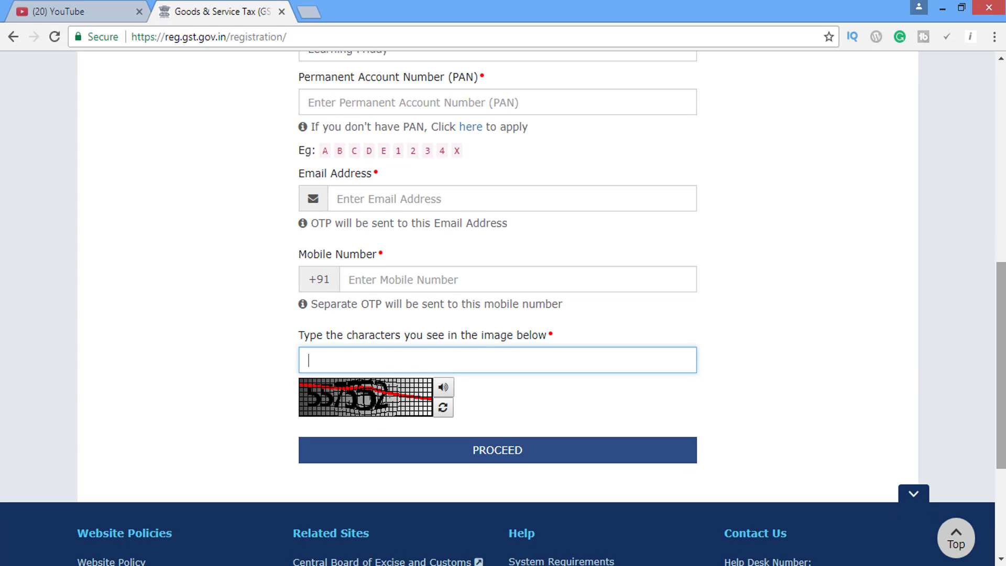
scroll(1002, 456, "down", 4)
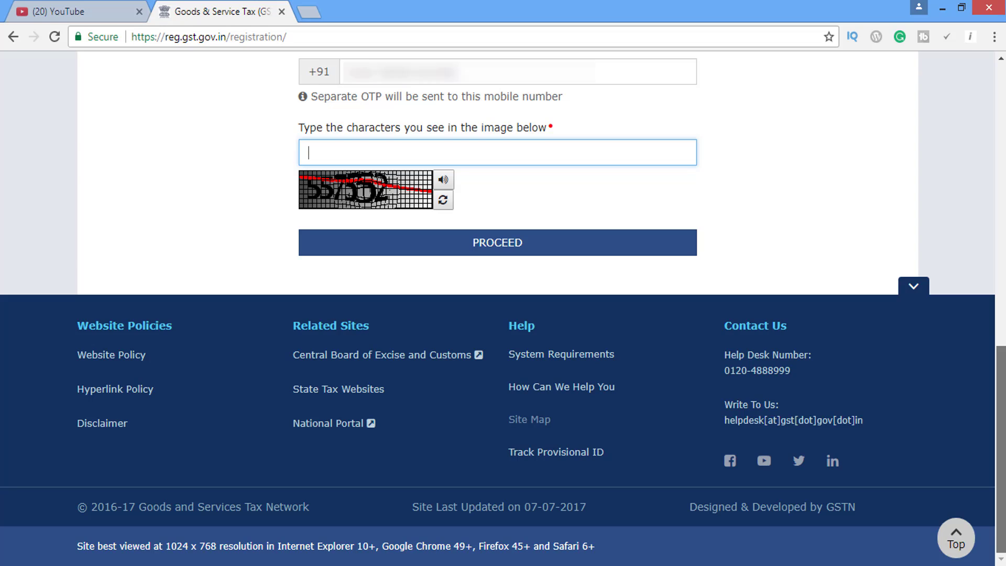
type("557552")
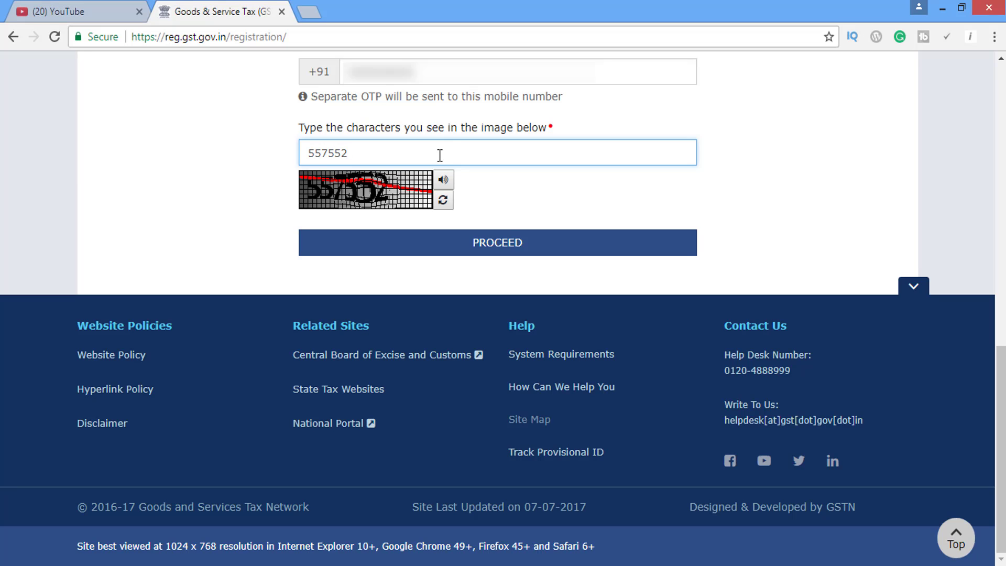
Proceed to OTP verification, enter the mobile and email OTPs, and submit Part A.
left_click(503, 246)
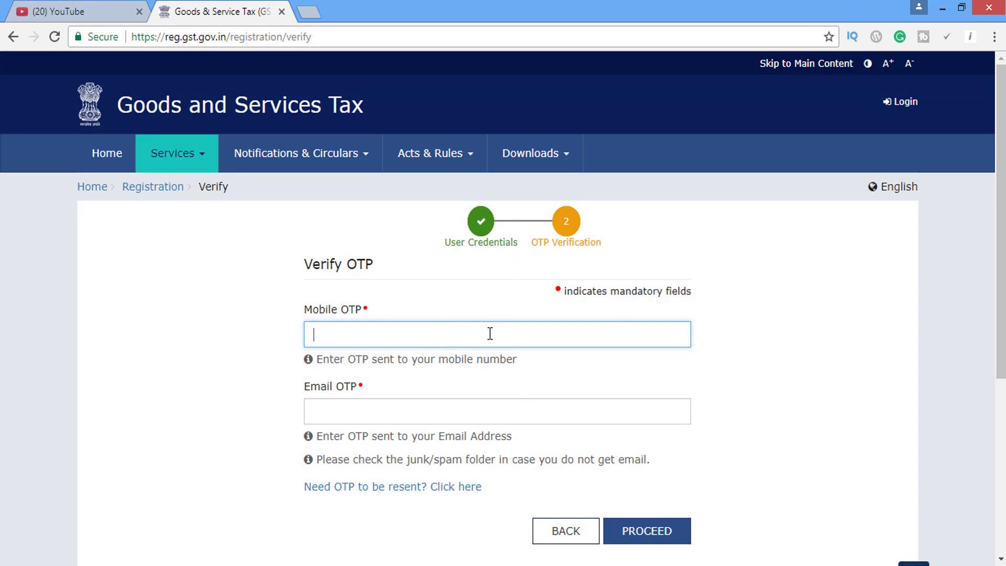
left_click(436, 409)
left_click(408, 335)
left_click(251, 429)
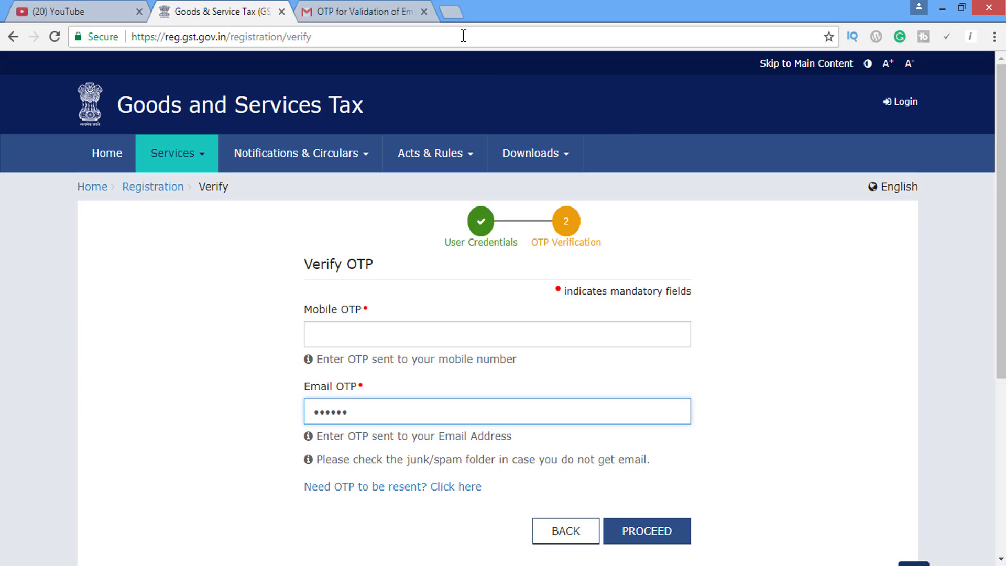
left_click(475, 36)
left_click(403, 330)
type("1")
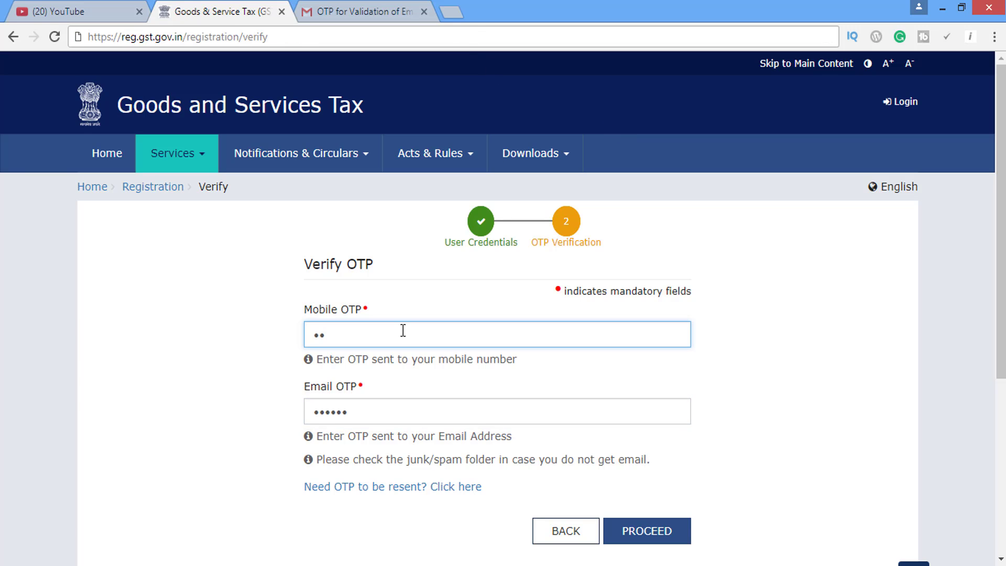
type("11111")
scroll(1002, 280, "down", 1)
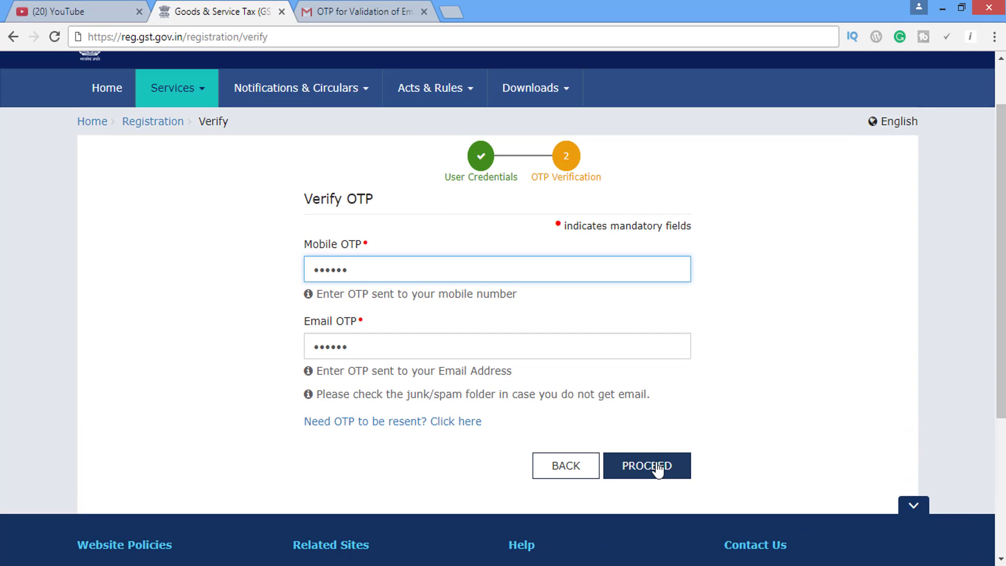
left_click(658, 467)
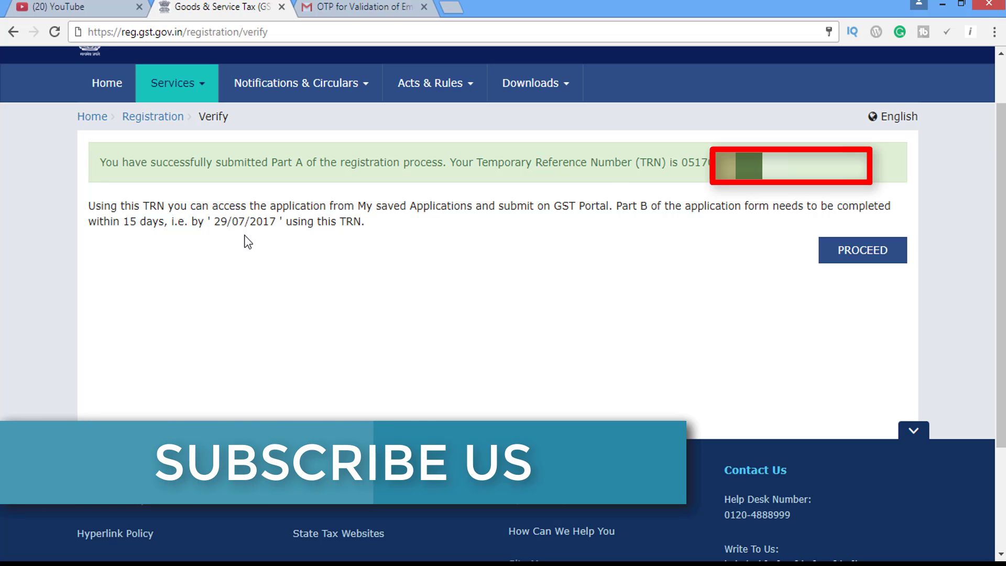
Log in with the temporary reference number and submit it with the CAPTCHA.
left_click(865, 254)
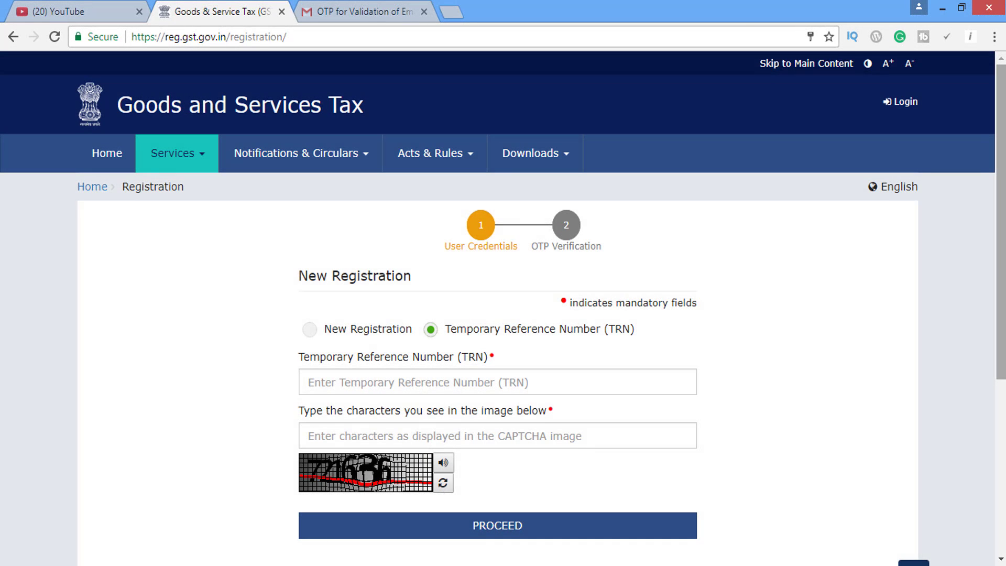
left_click_drag(1001, 241, 1001, 268)
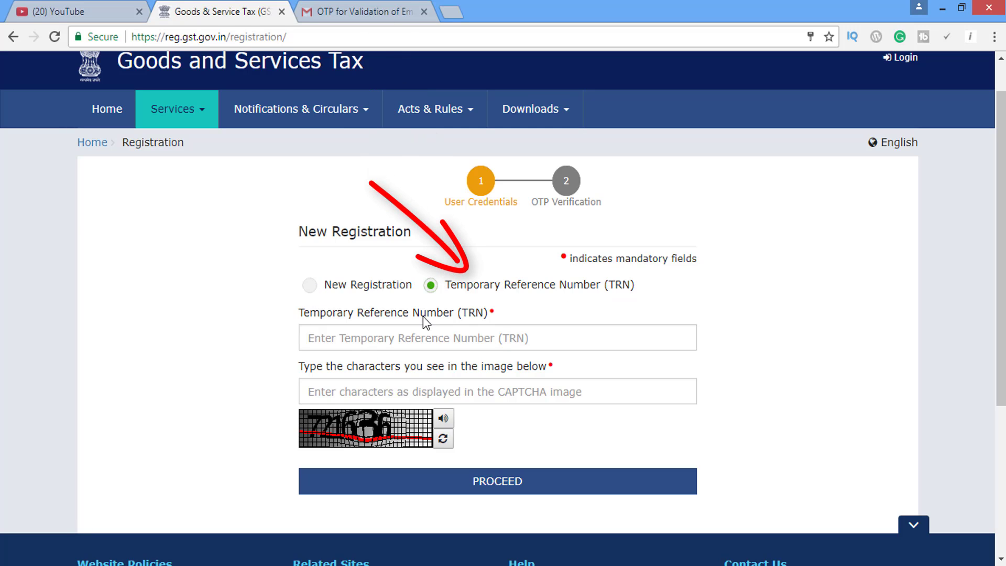
left_click(460, 344)
left_click(466, 396)
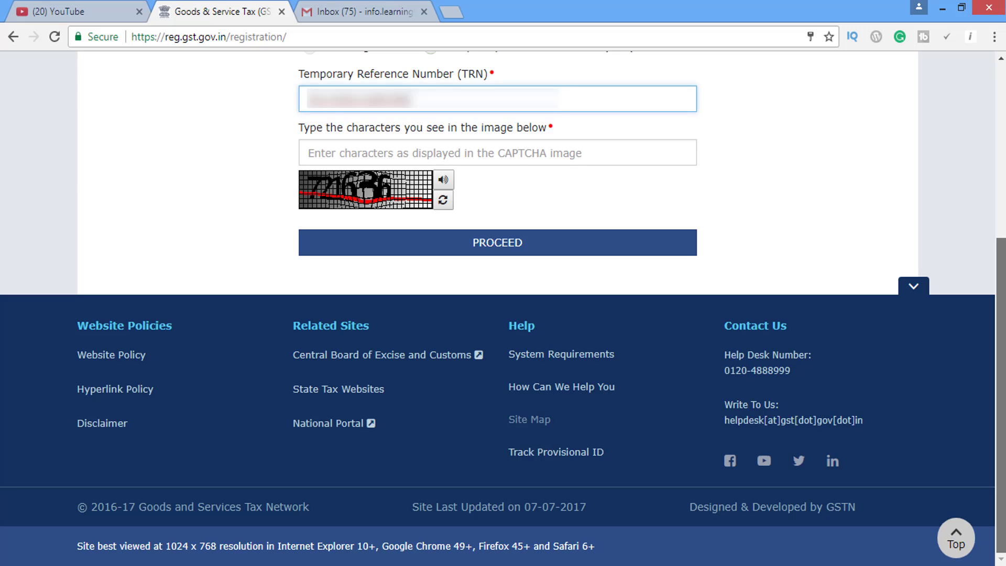
left_click(509, 158)
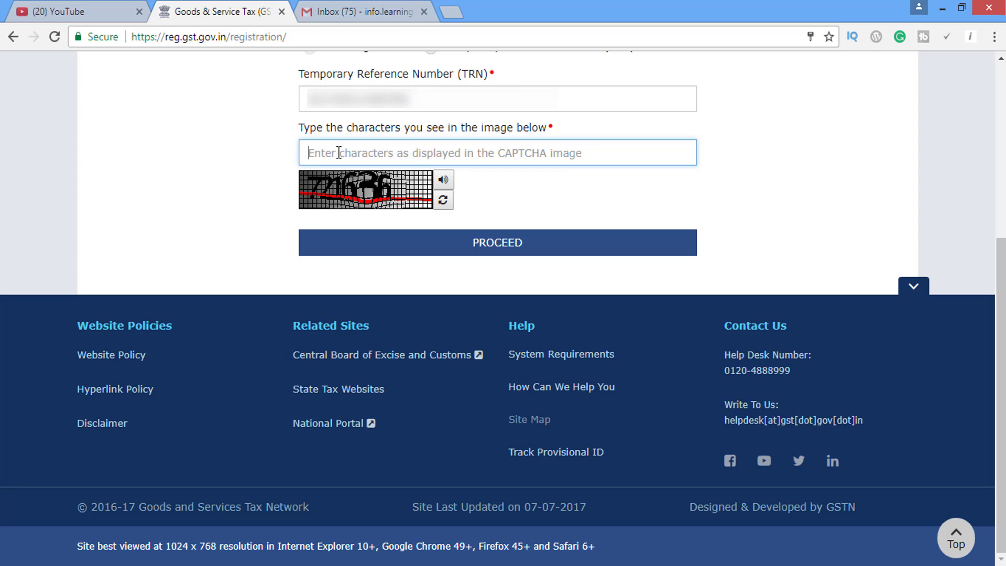
type("7216")
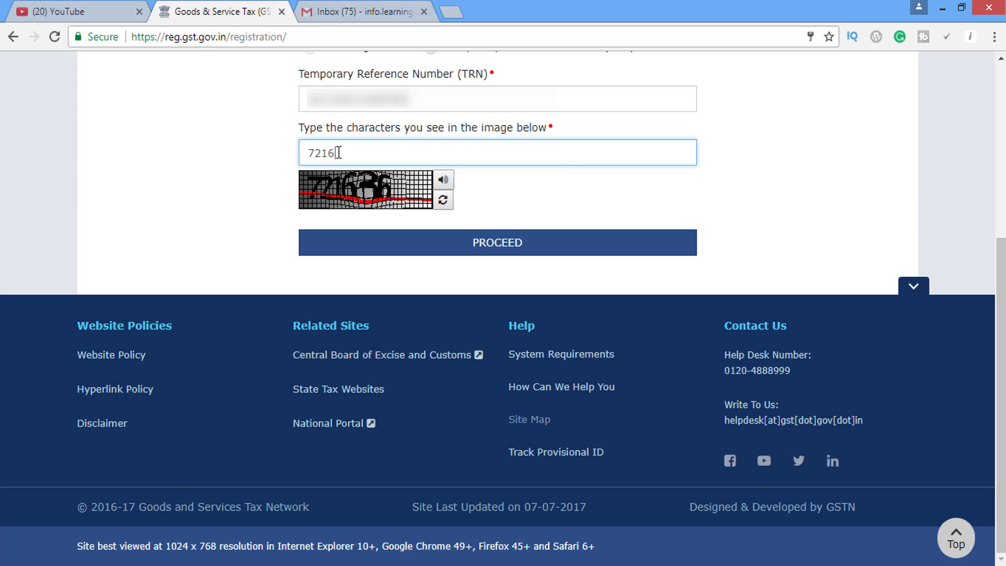
type("36")
left_click(464, 251)
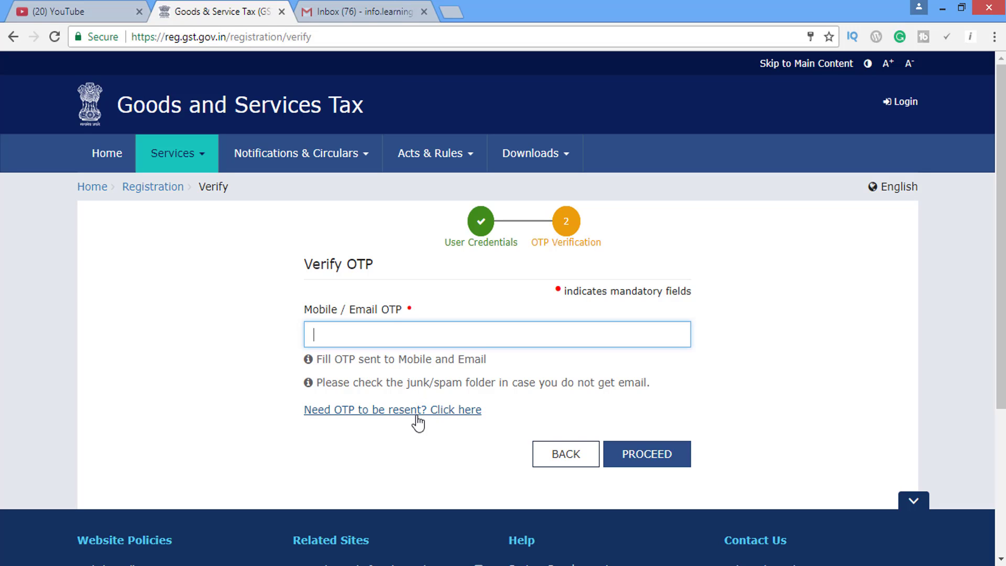
Copy the one-time password from the GST email in Gmail into the OTP field.
left_click(313, 7)
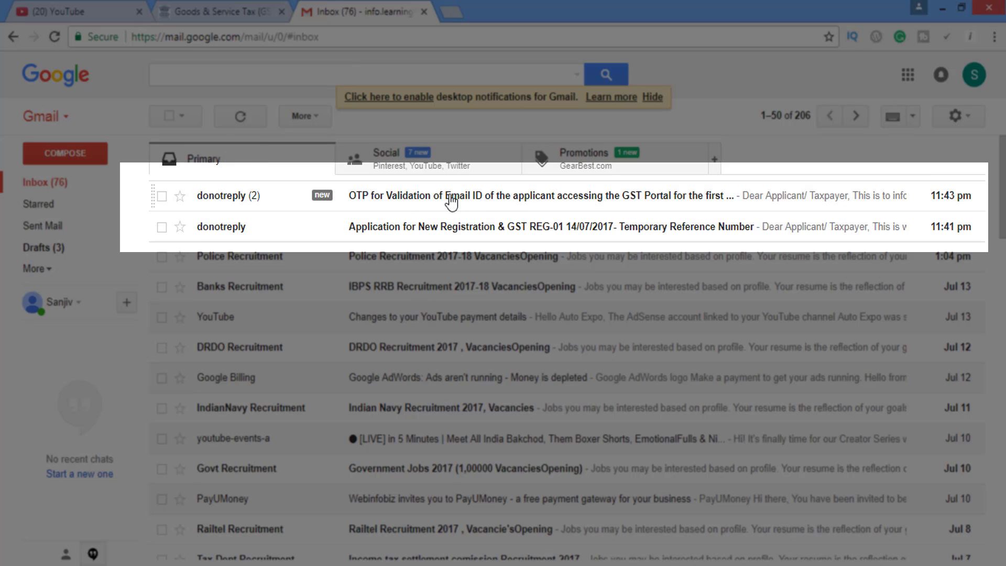
left_click(558, 200)
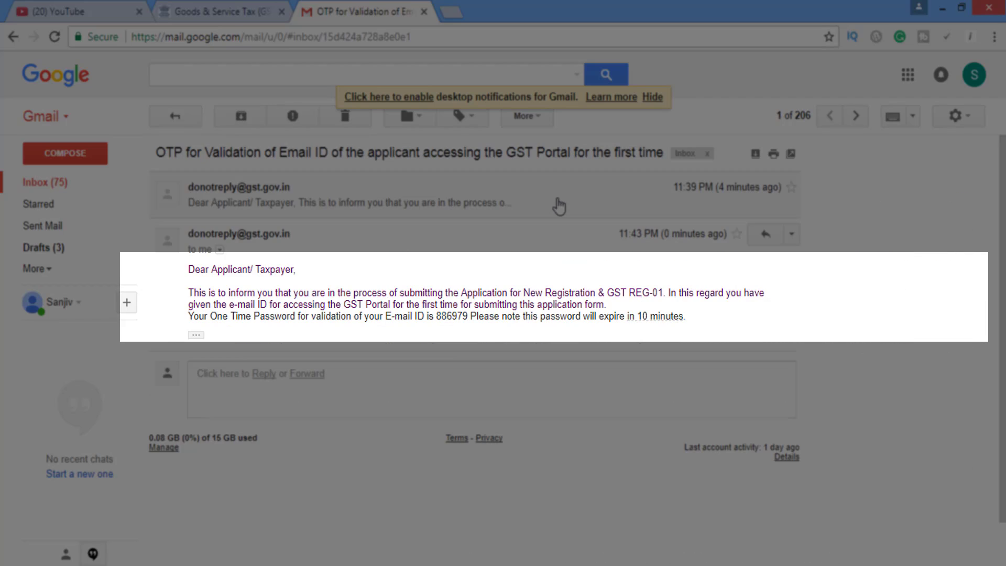
double_click(457, 315)
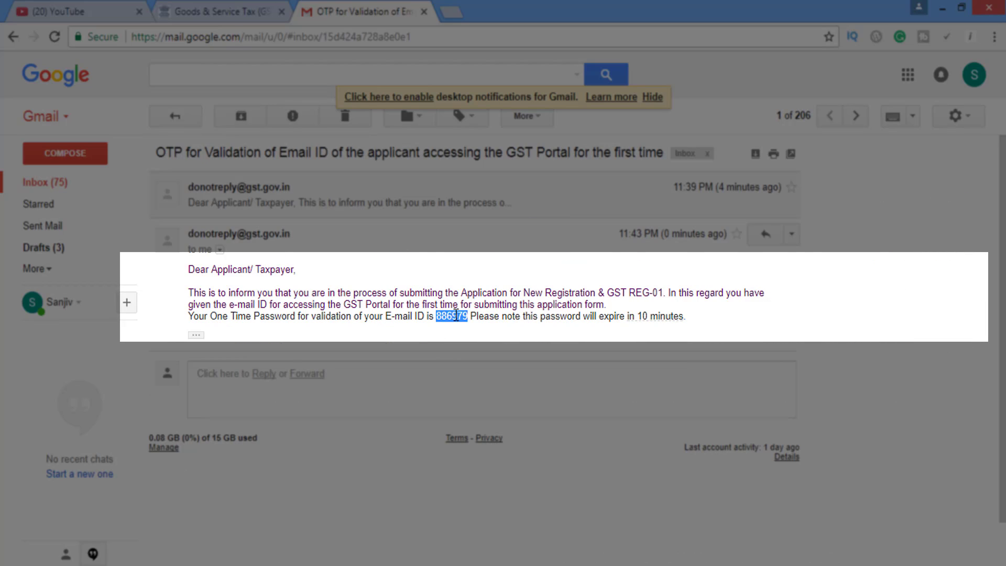
key("ctrl+c")
left_click(242, 11)
key("ctrl+v")
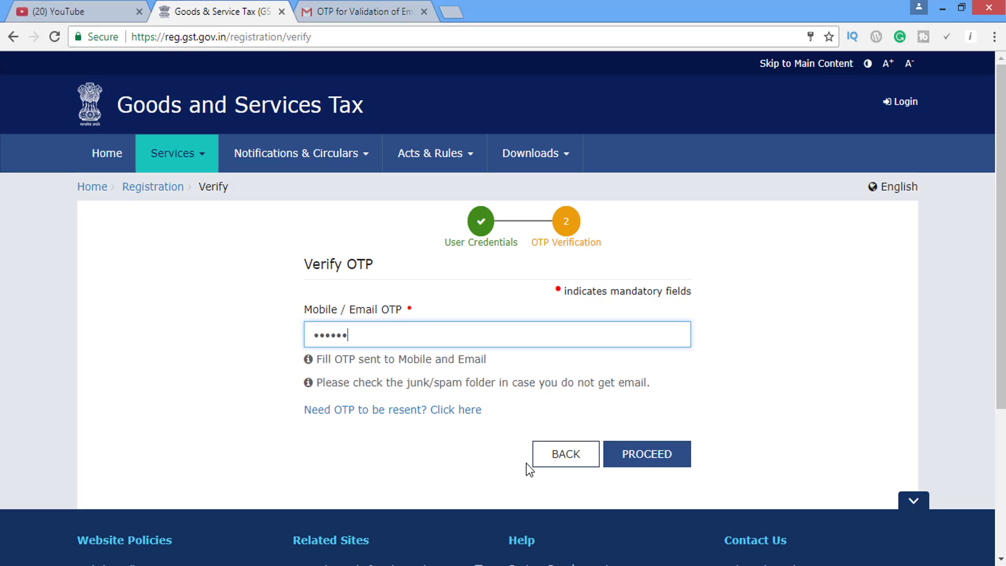
Verify the OTP and decline Chrome's offer to save the password.
left_click(644, 461)
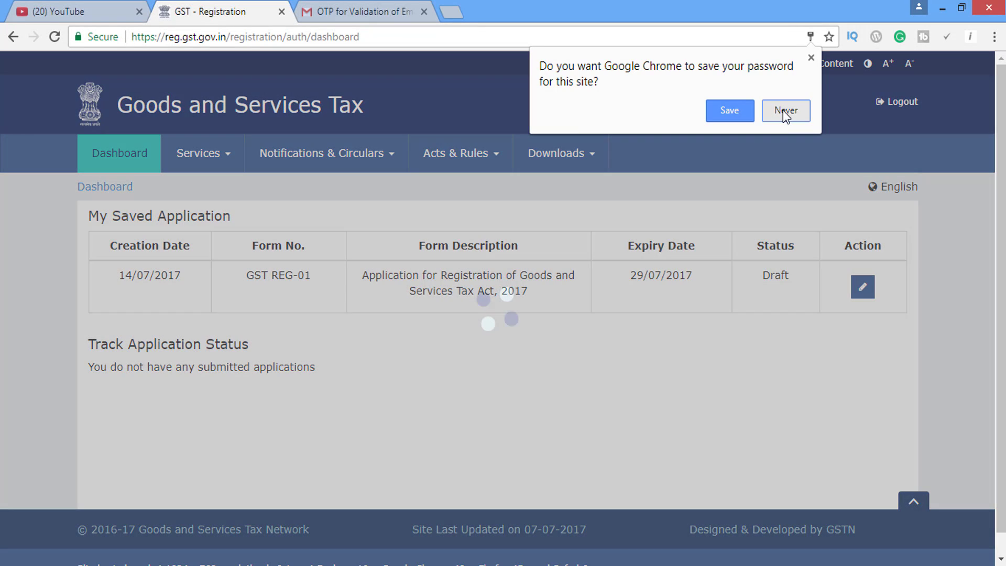
left_click(783, 110)
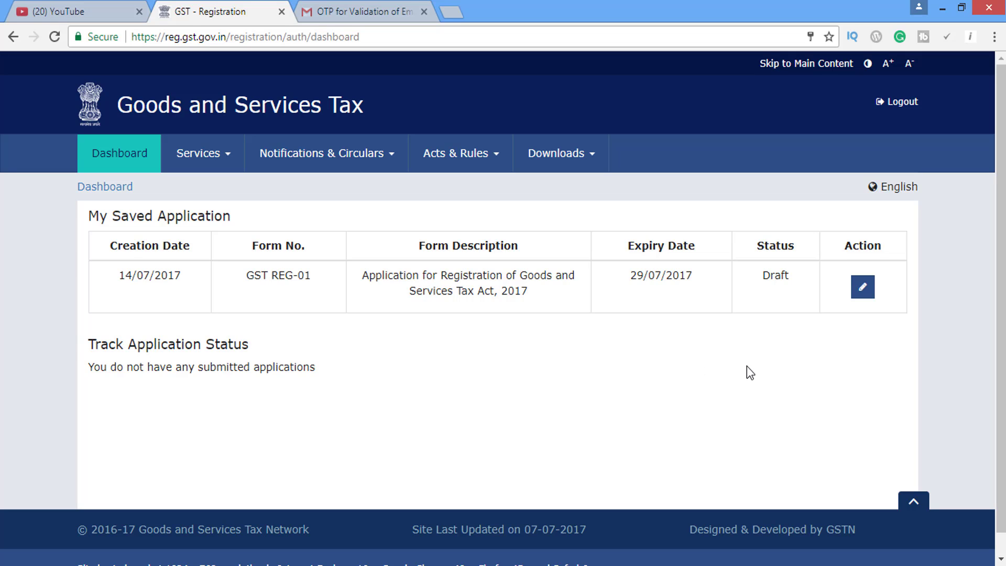
Open the draft GST REG-01 application and enter trade name 'Learning Friday'.
left_click(863, 287)
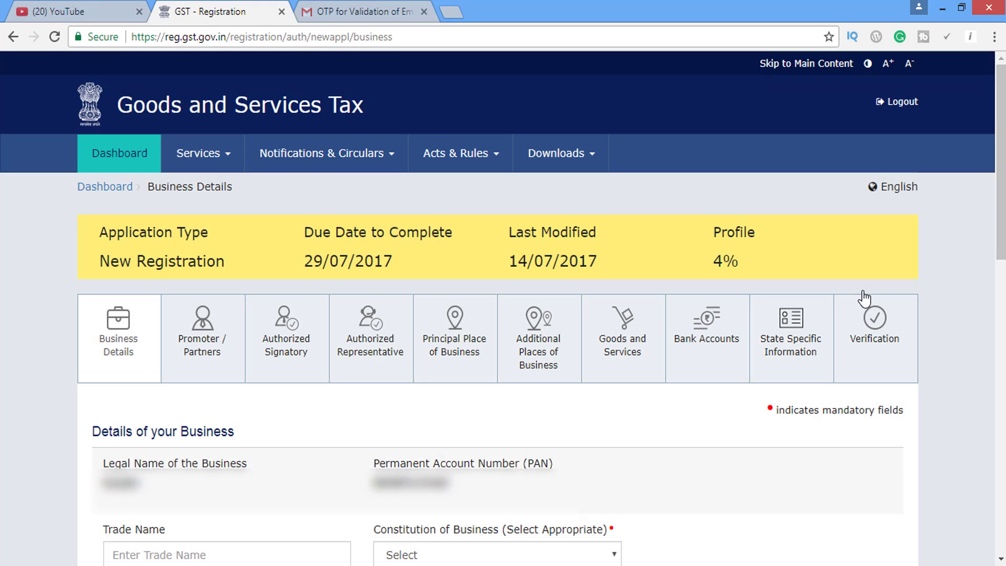
scroll(508, 241, "down", 1)
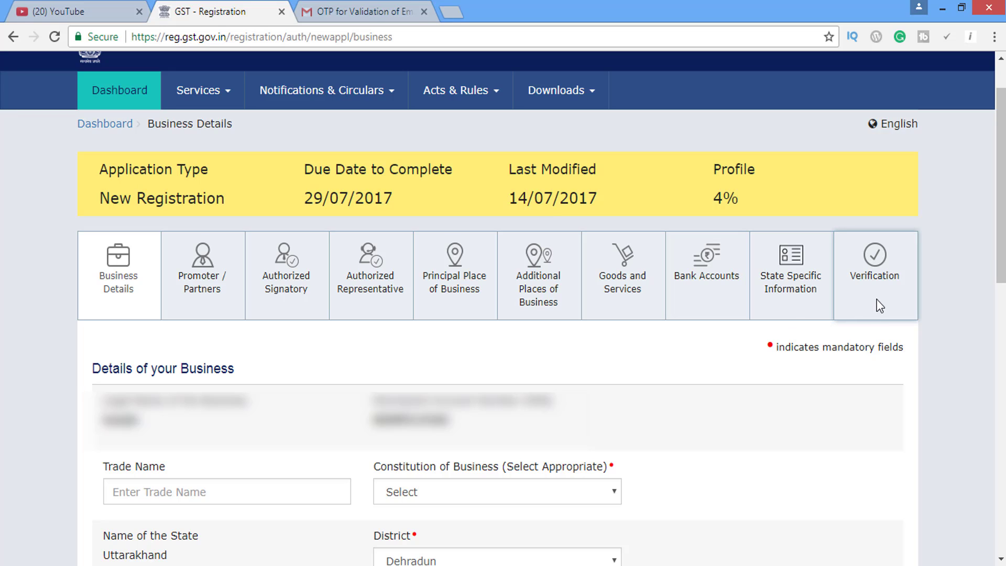
left_click_drag(1004, 211, 1005, 215)
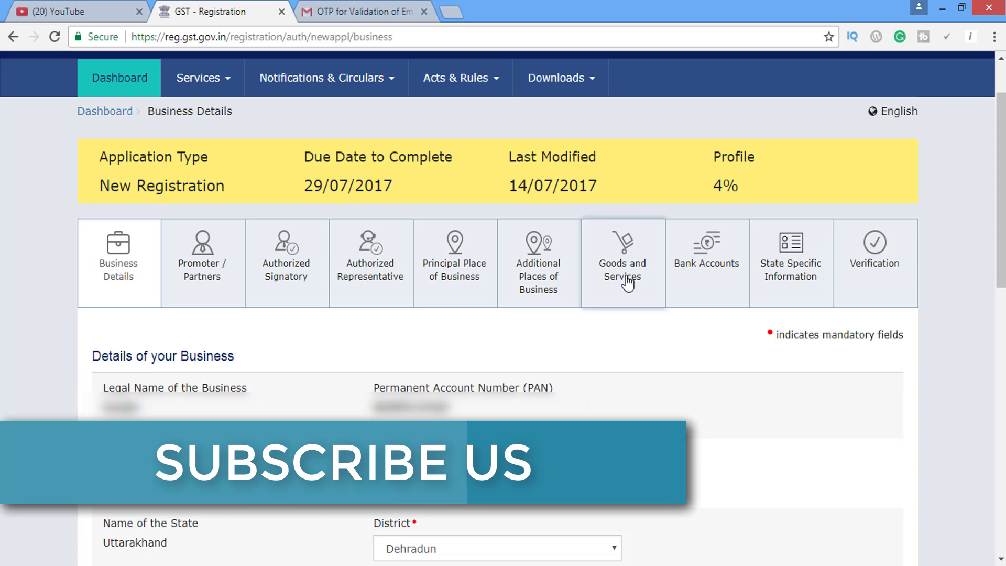
left_click_drag(1001, 169, 1002, 236)
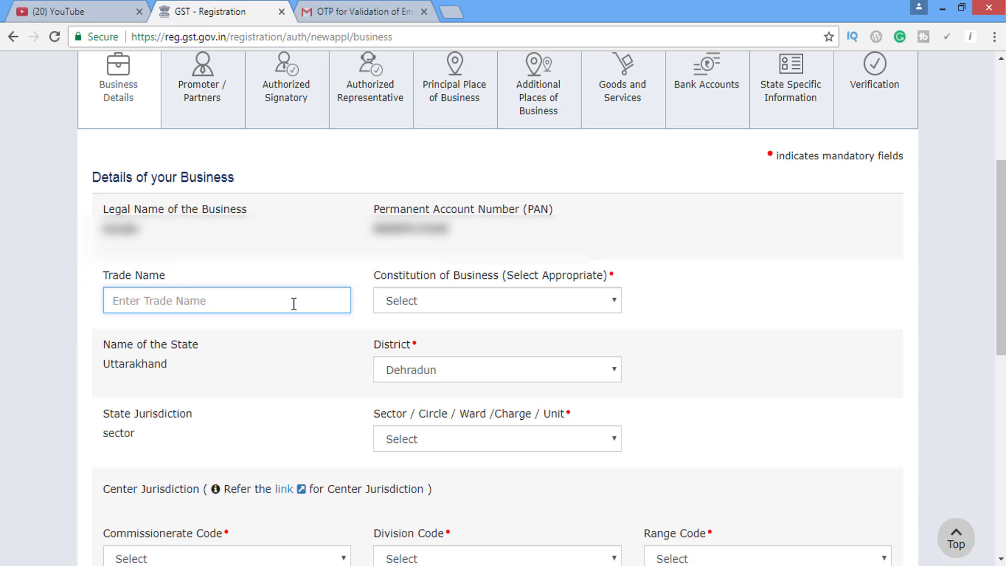
type("Learning fridy")
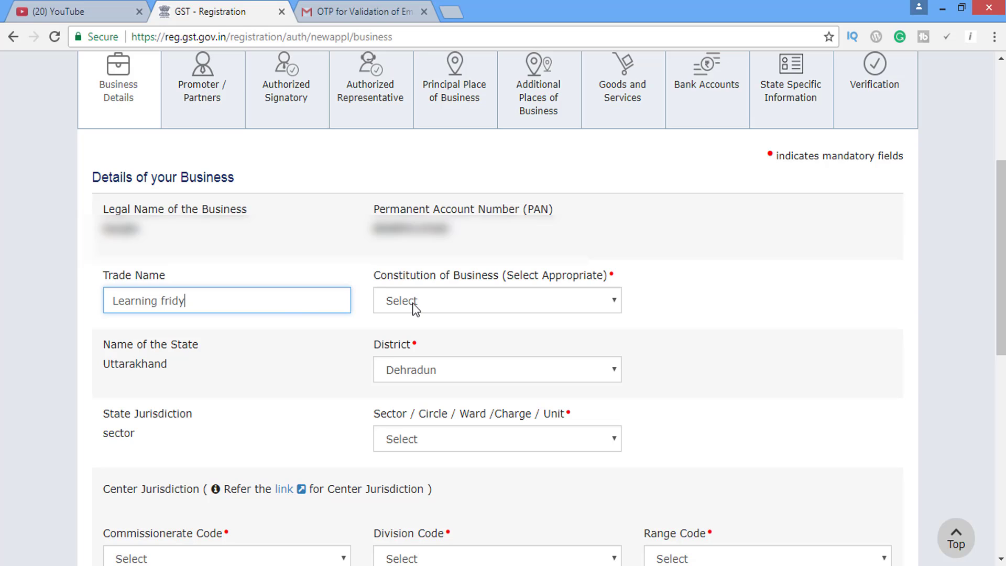
Set constitution of business to Proprietorship and sector to Rishikesh - Sector 3.
left_click(451, 310)
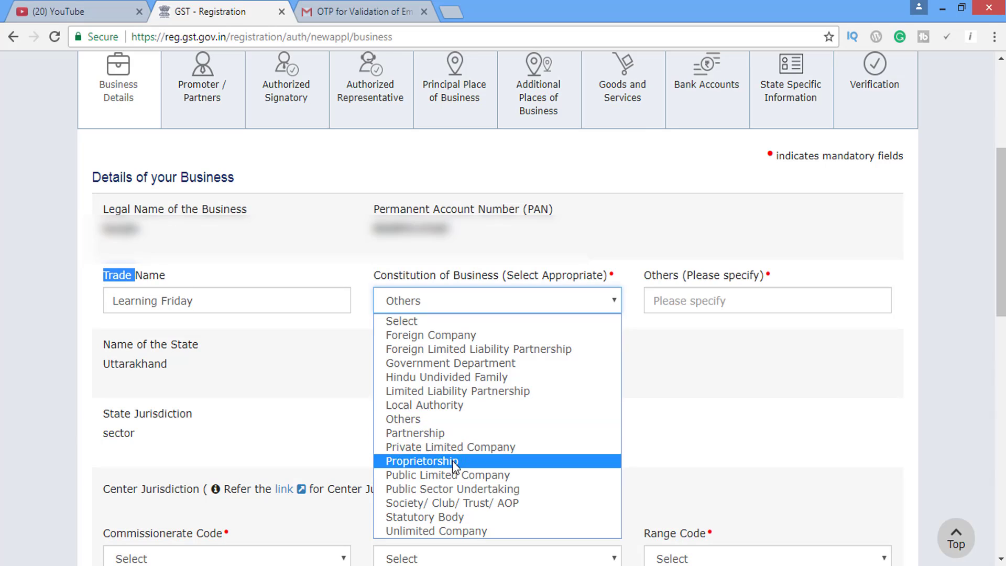
left_click(452, 461)
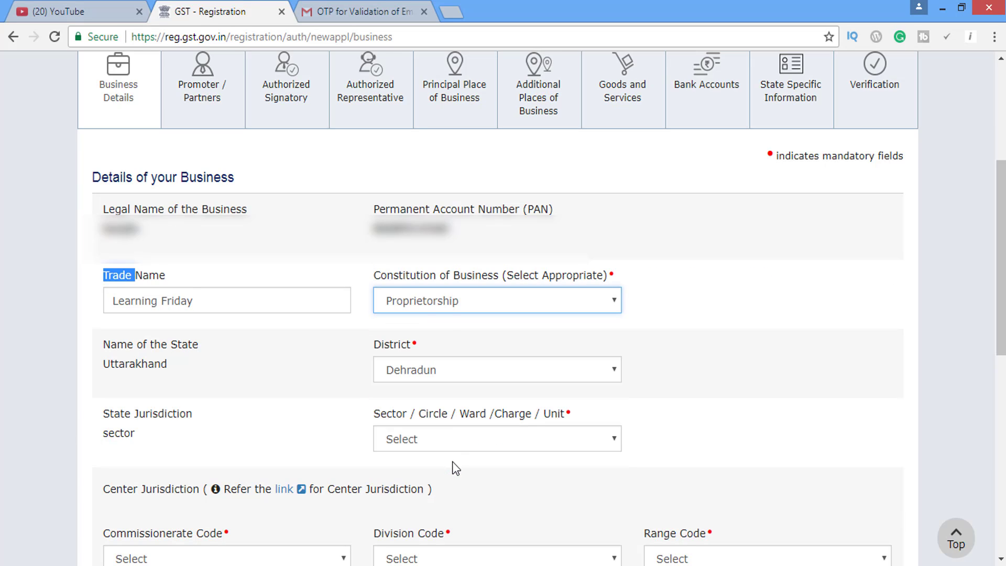
triple_click(684, 307)
left_click(248, 283)
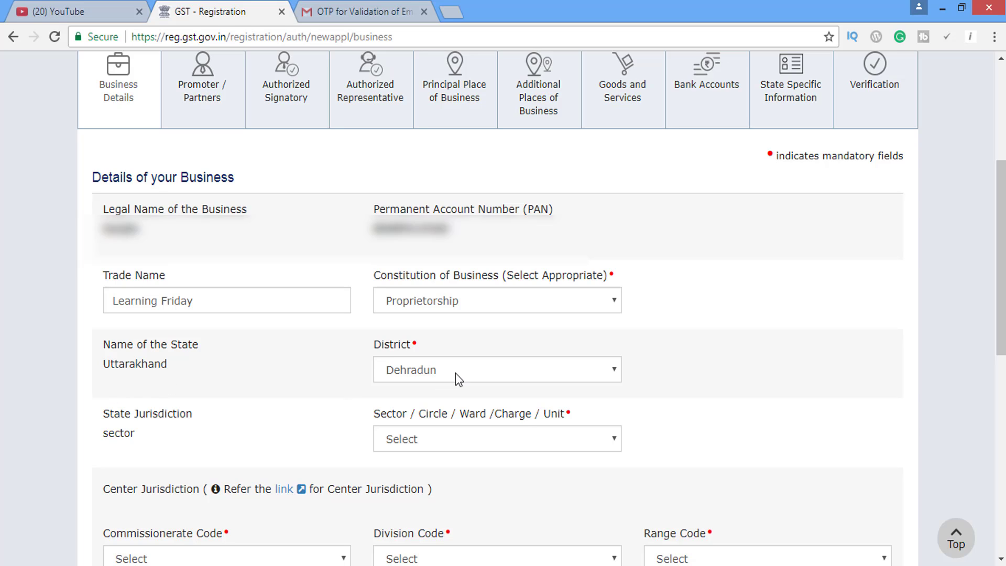
left_click(439, 438)
left_click_drag(617, 184, 612, 321)
left_click(487, 310)
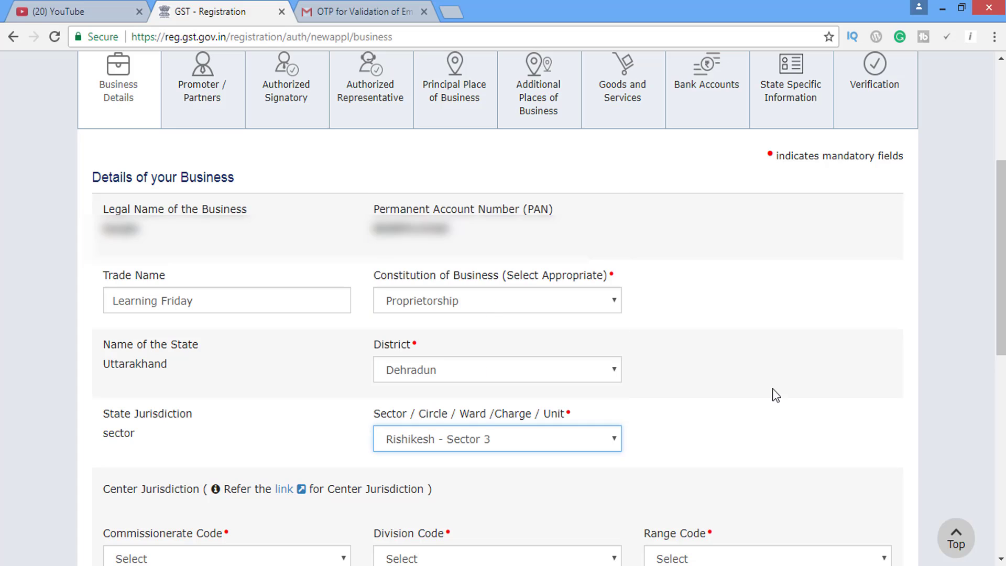
scroll(773, 393, "down", 5)
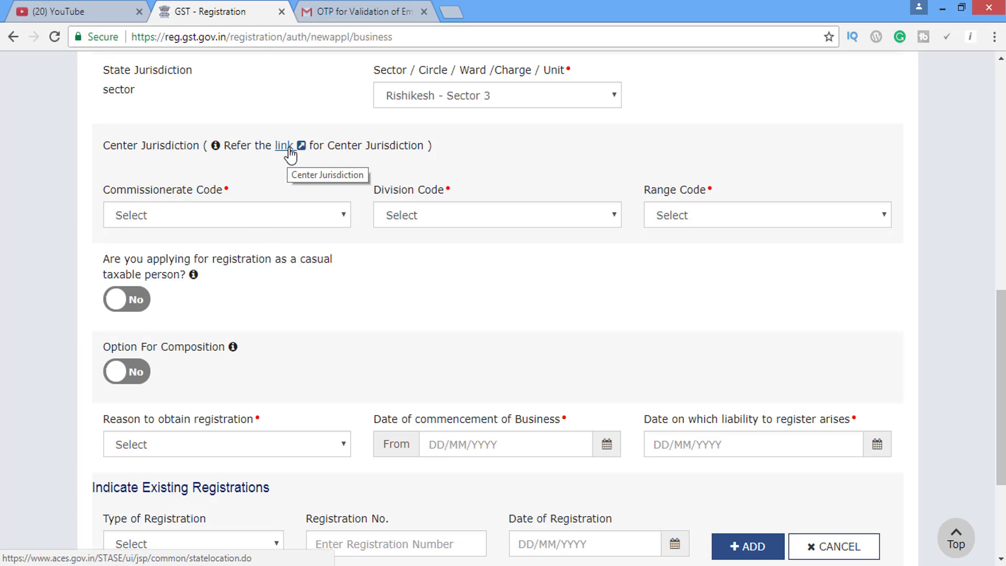
Set the Commissionerate code to DEHRADUN, correcting an initial DAMAN pick.
left_click(249, 215)
scroll(345, 263, "down", 10)
left_click_drag(372, 404, 363, 322)
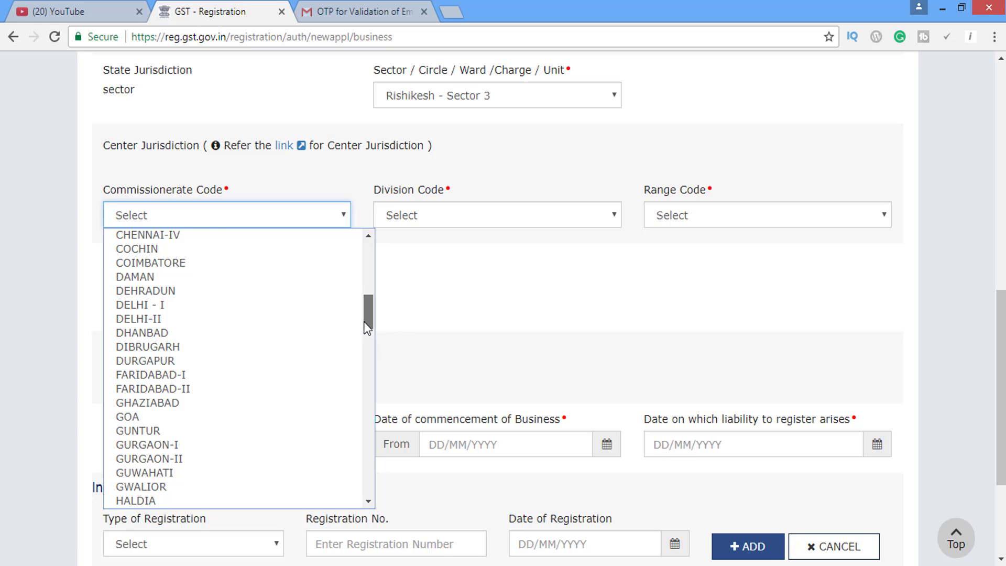
mouse_move(364, 322)
left_mouse_down()
mouse_move(358, 279)
mouse_move(357, 315)
left_mouse_up()
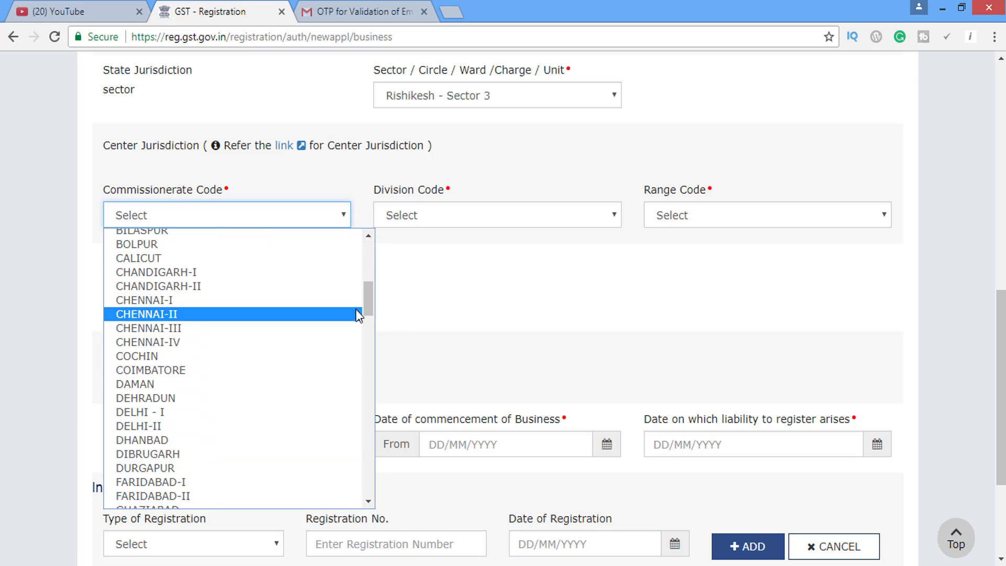
left_click(157, 384)
left_click(225, 215)
scroll(166, 443, "down", 2)
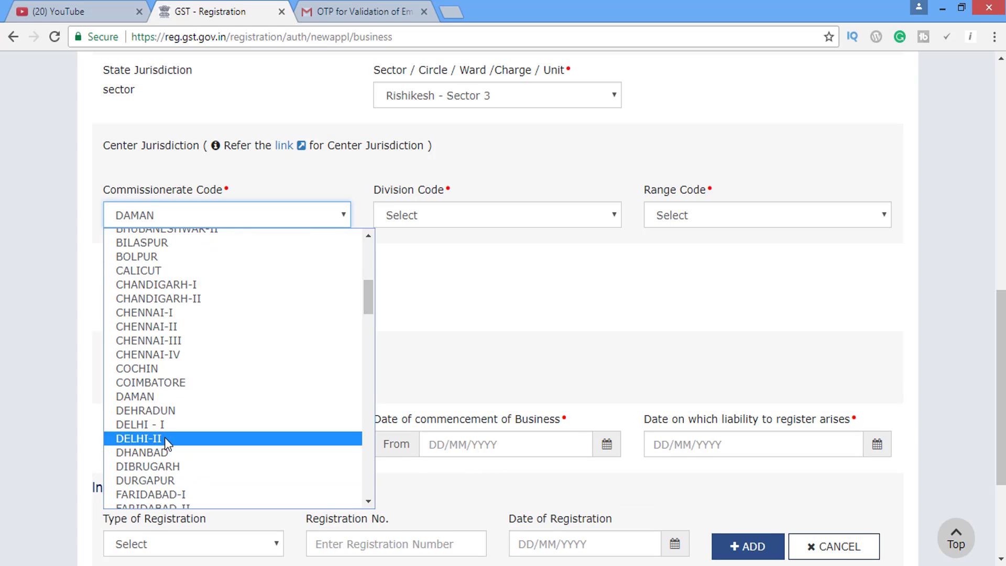
left_click(145, 410)
Choose division SERVICE TAX DIVISION - DEHRADUN and range RANGE-II ST DEHRADUN.
left_click(498, 219)
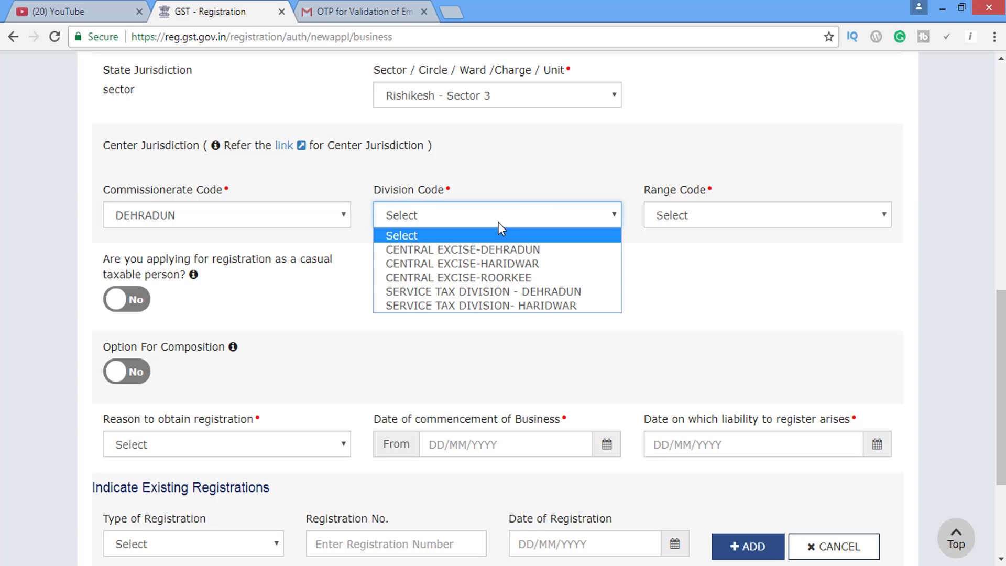
left_click(529, 292)
left_click(721, 216)
left_click(739, 264)
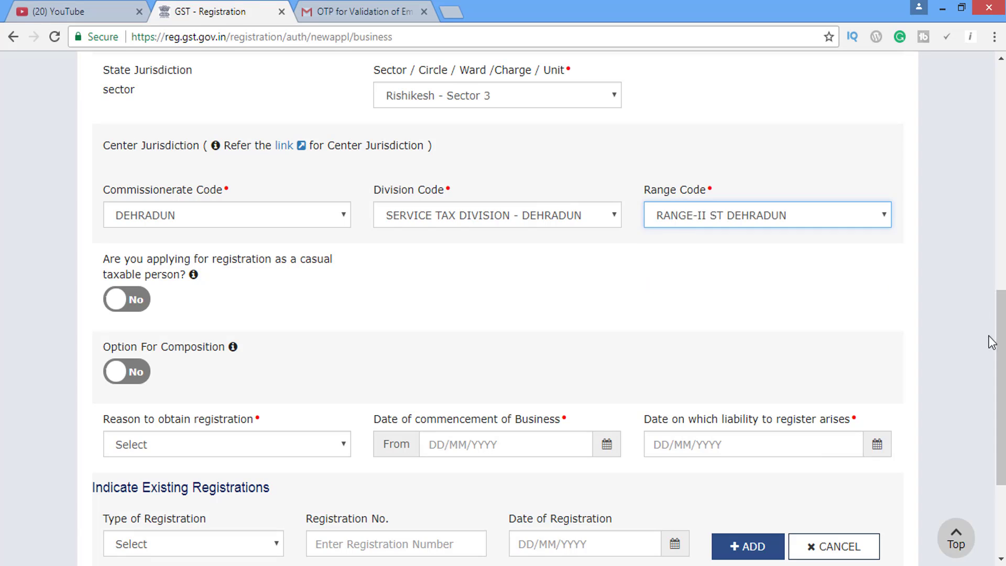
scroll(992, 342, "down", 3)
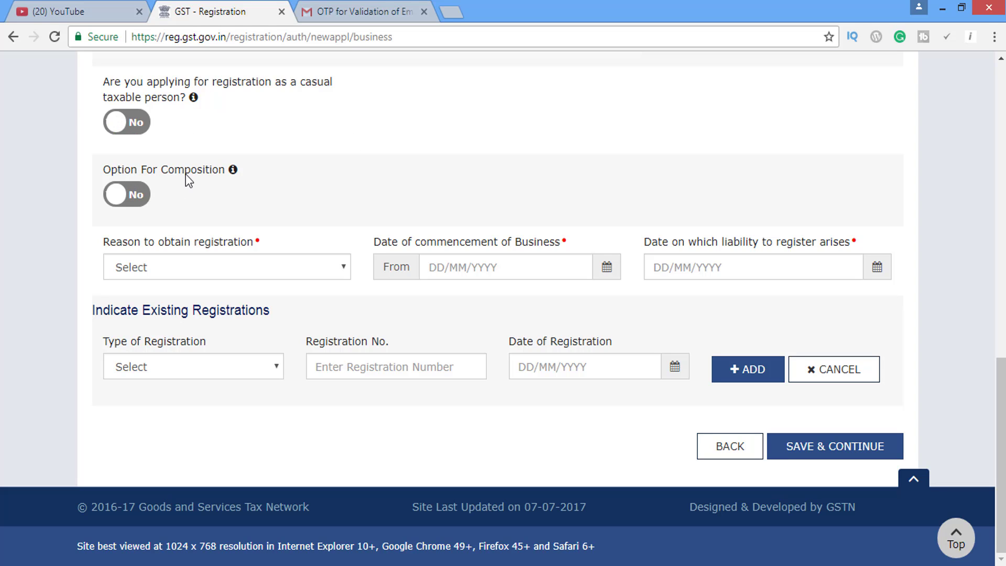
Opt for composition, tick the composition levy declaration, and browse the registration reasons.
left_click(134, 196)
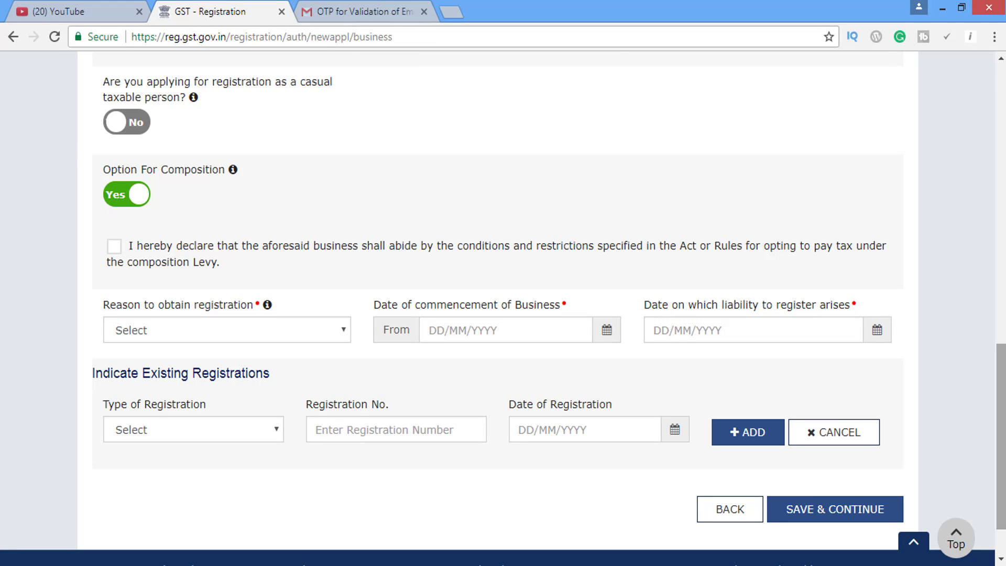
left_click_drag(1003, 397, 1005, 388)
mouse_move(235, 198)
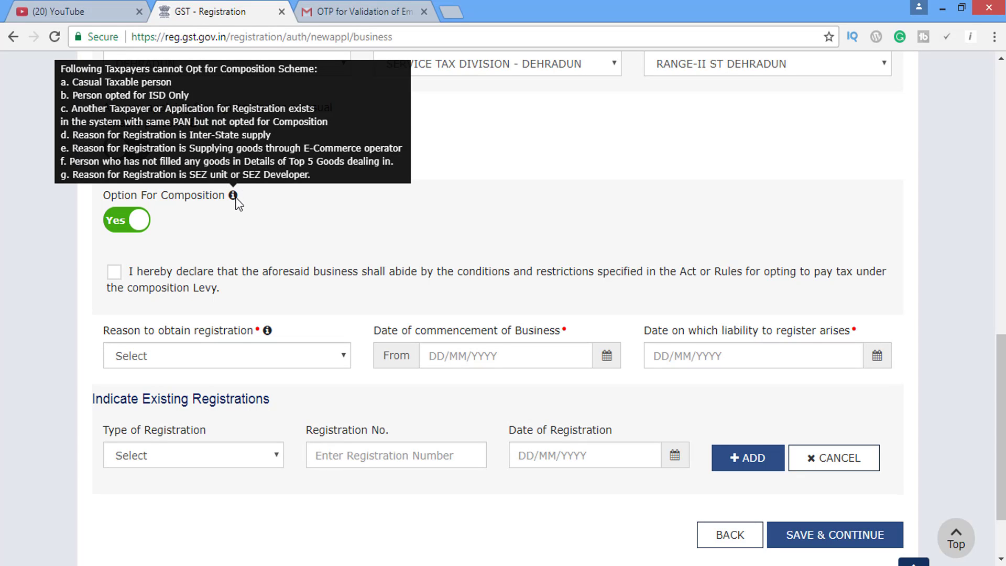
left_click_drag(1002, 362, 1001, 375)
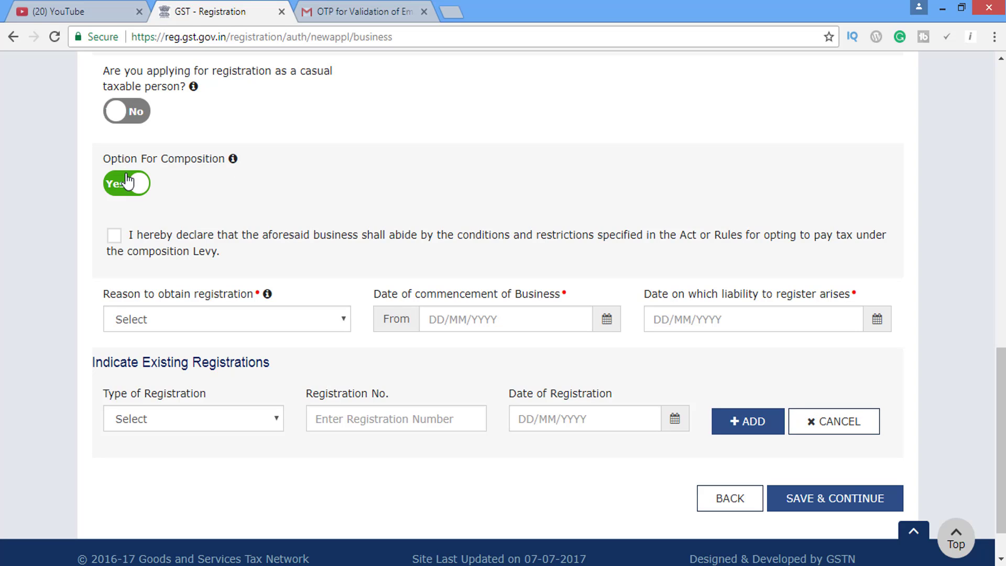
left_click(113, 234)
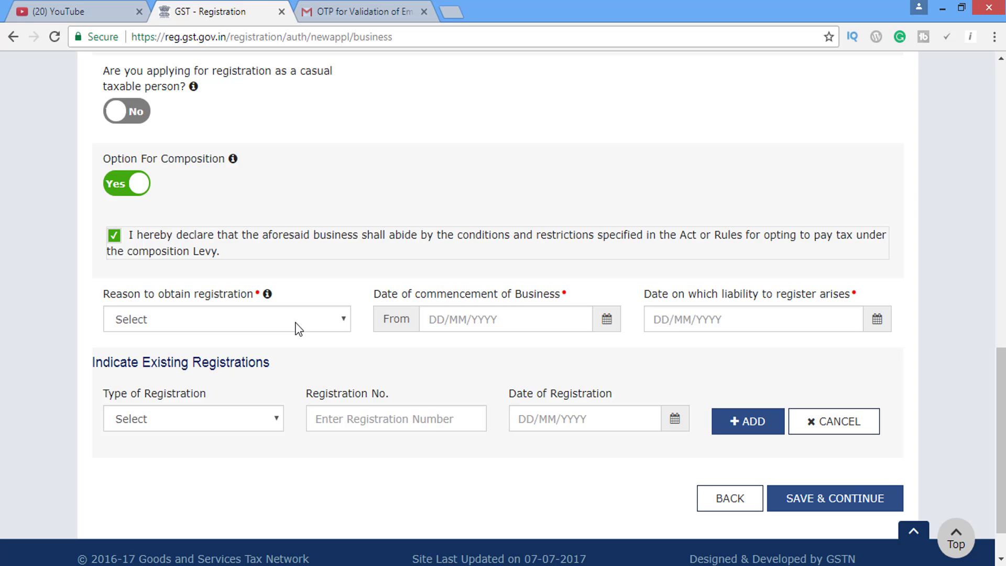
left_click(298, 329)
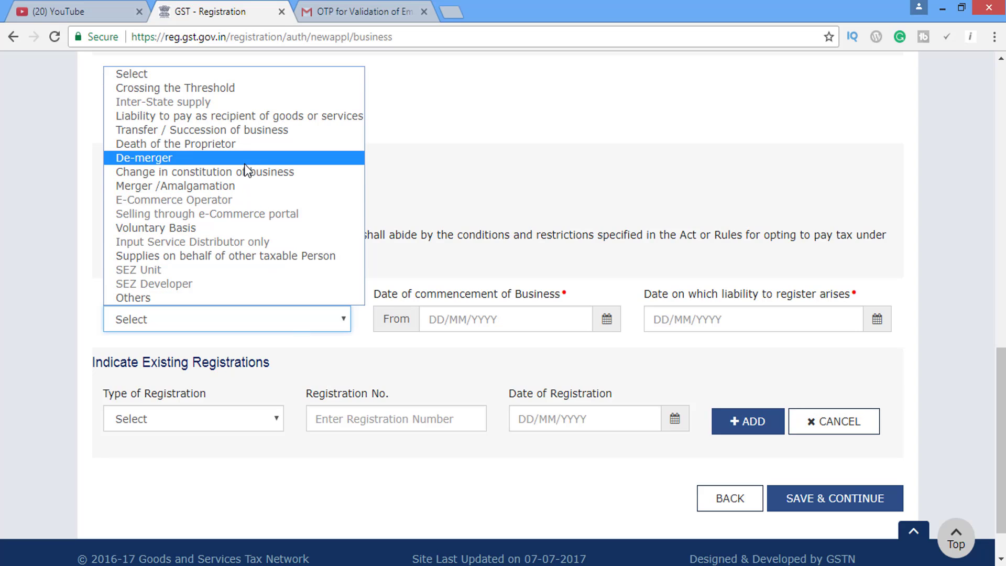
key("End")
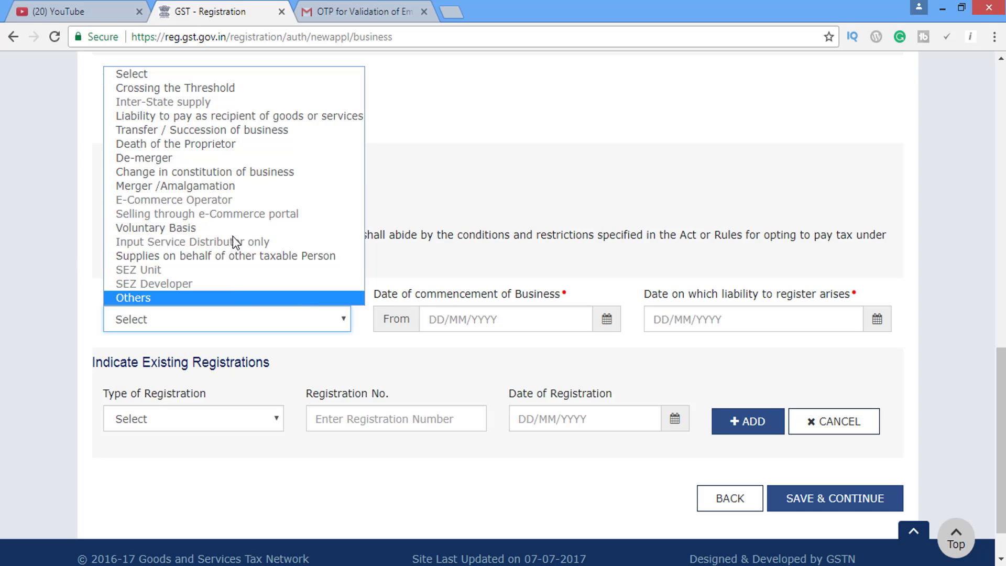
Set reason Inter-State supply, commencement 12/06/2014 and liability date 05/11/2014.
left_click(204, 84)
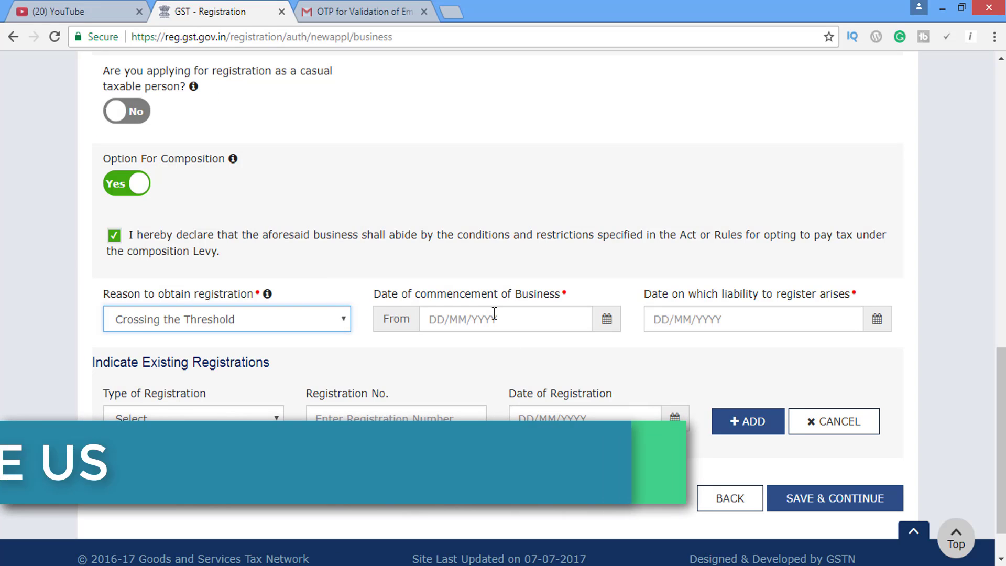
left_click(496, 322)
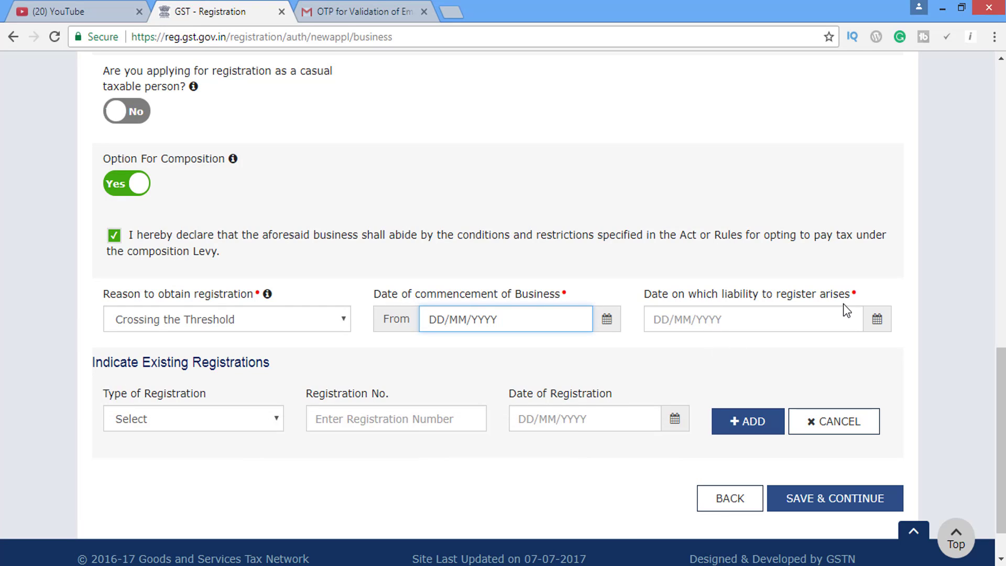
left_click(789, 319)
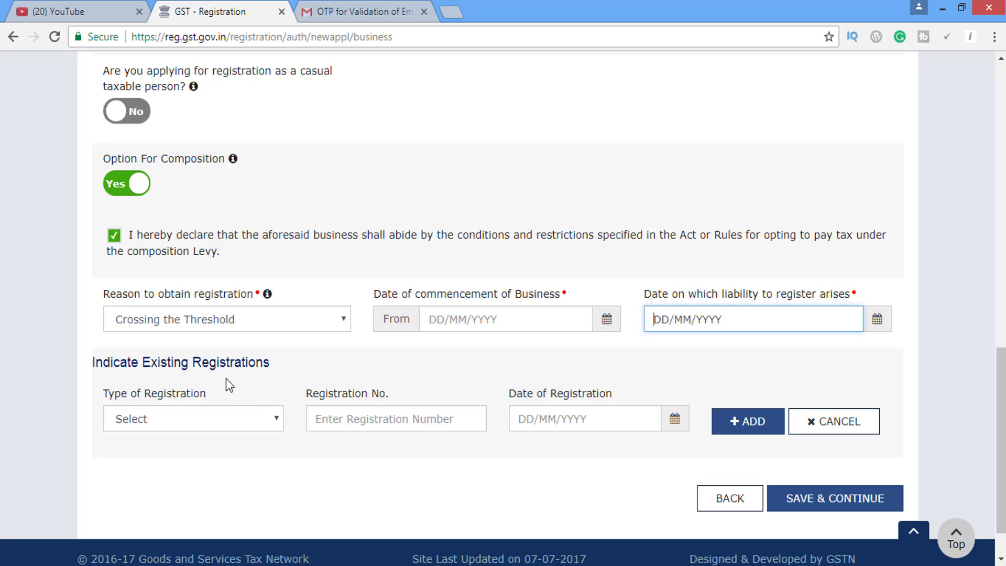
Add an existing Temporary Registration ID entry dated 08/08/2014.
left_click(258, 431)
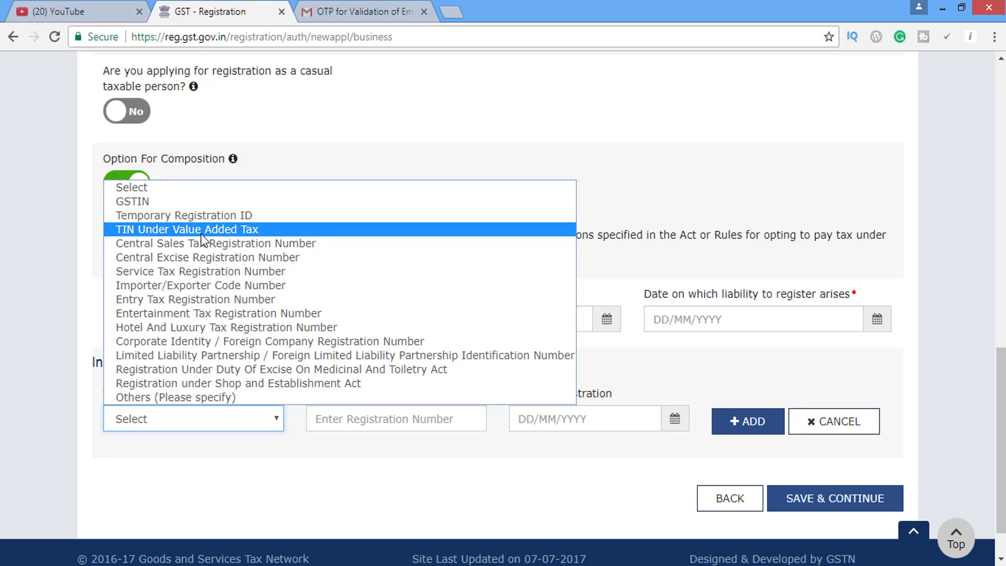
left_click(200, 271)
left_click(346, 412)
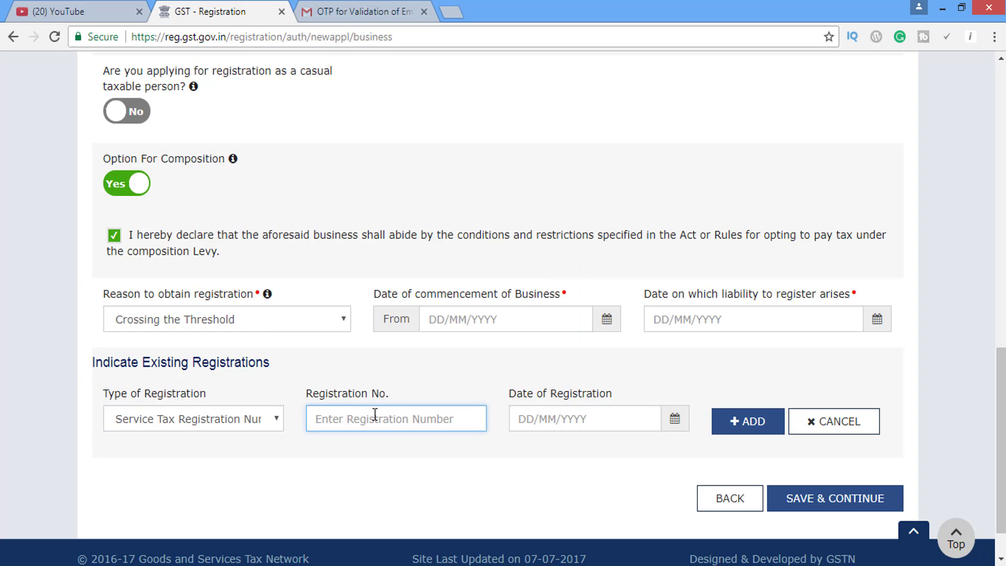
left_click(542, 424)
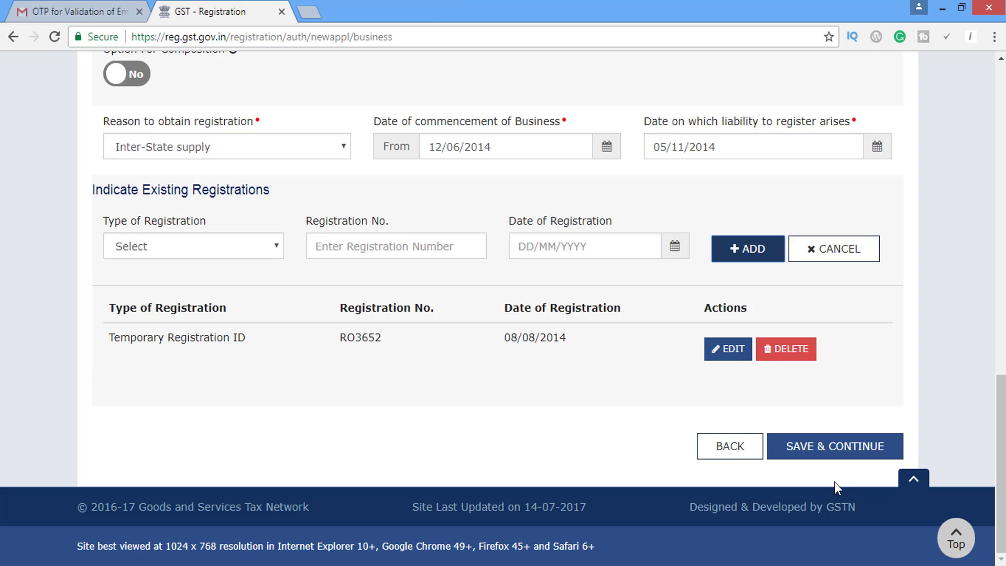
Save the business details and continue to the Promoter / Partners form.
left_click(832, 453)
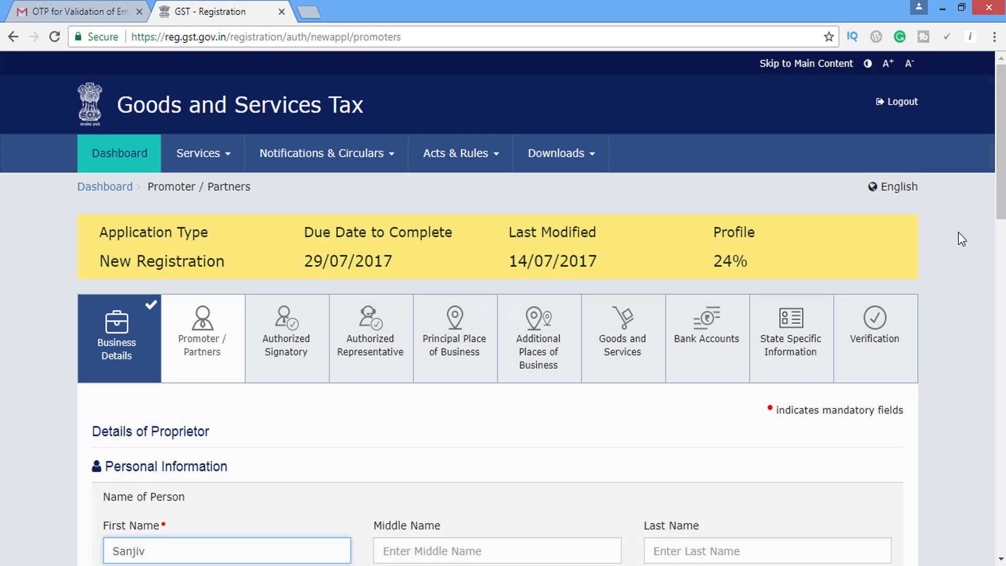
scroll(959, 231, "down", 3)
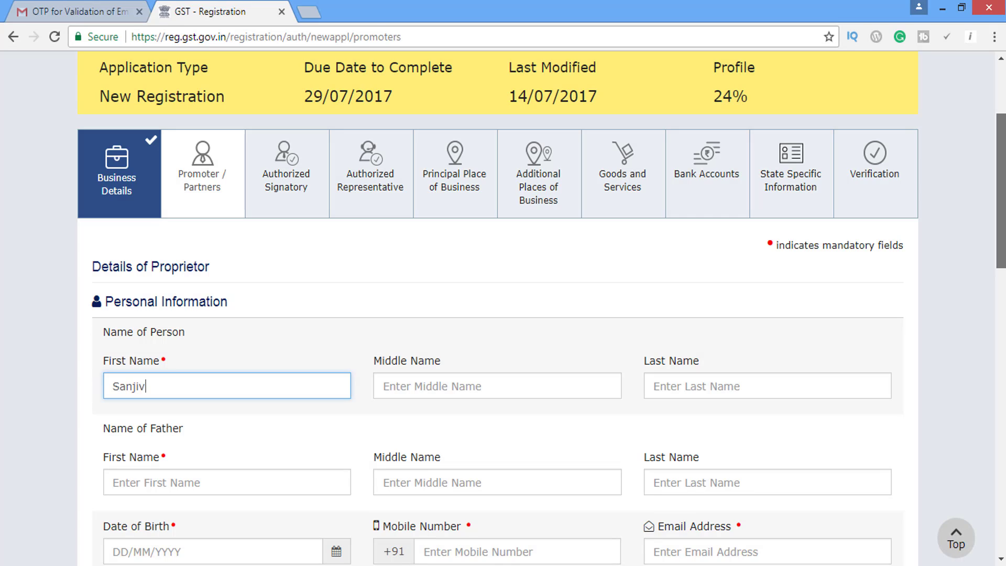
mouse_move(1001, 191)
left_mouse_down()
mouse_move(1001, 211)
mouse_move(1001, 193)
left_mouse_up()
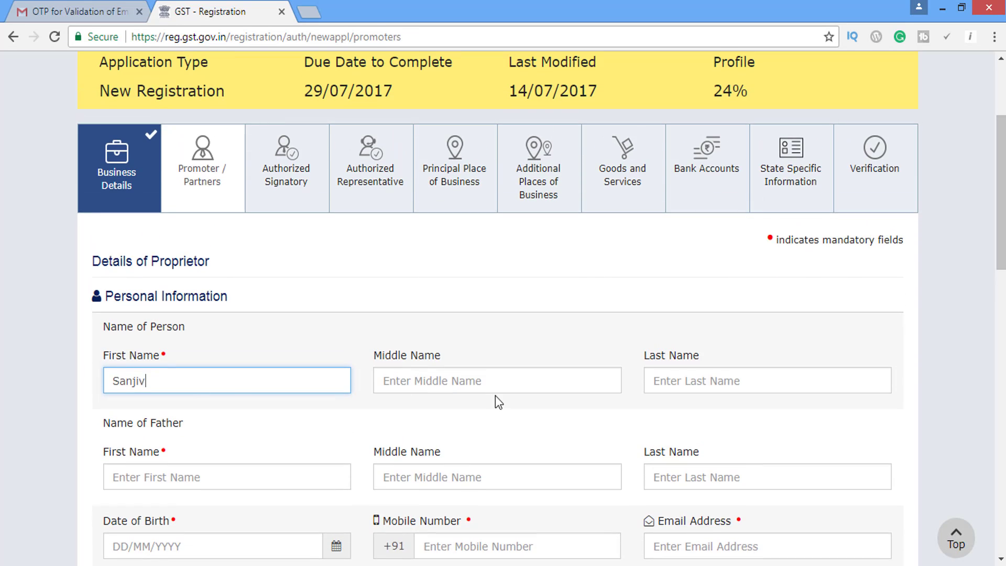
scroll(503, 314, "down", 4)
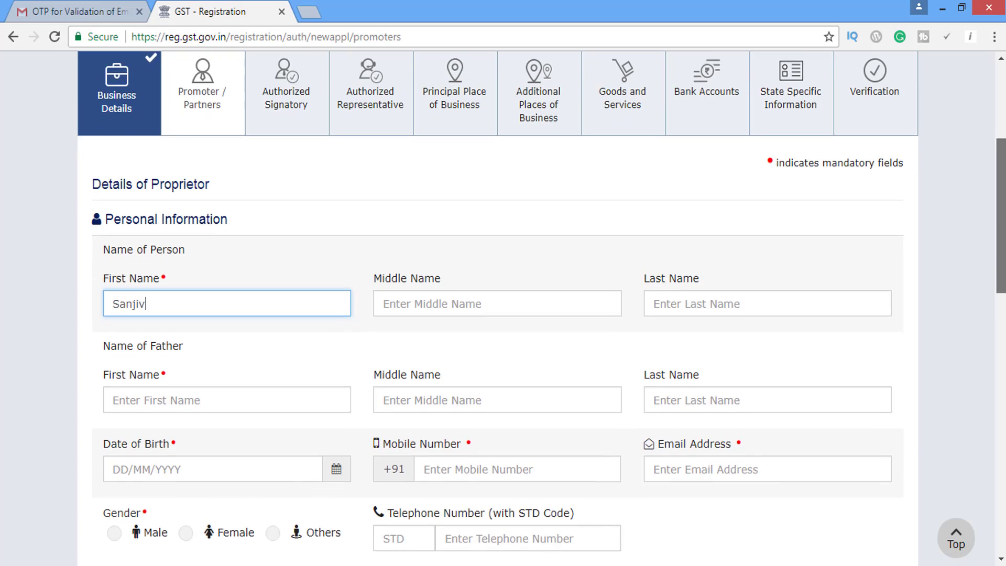
scroll(503, 315, "down", 1)
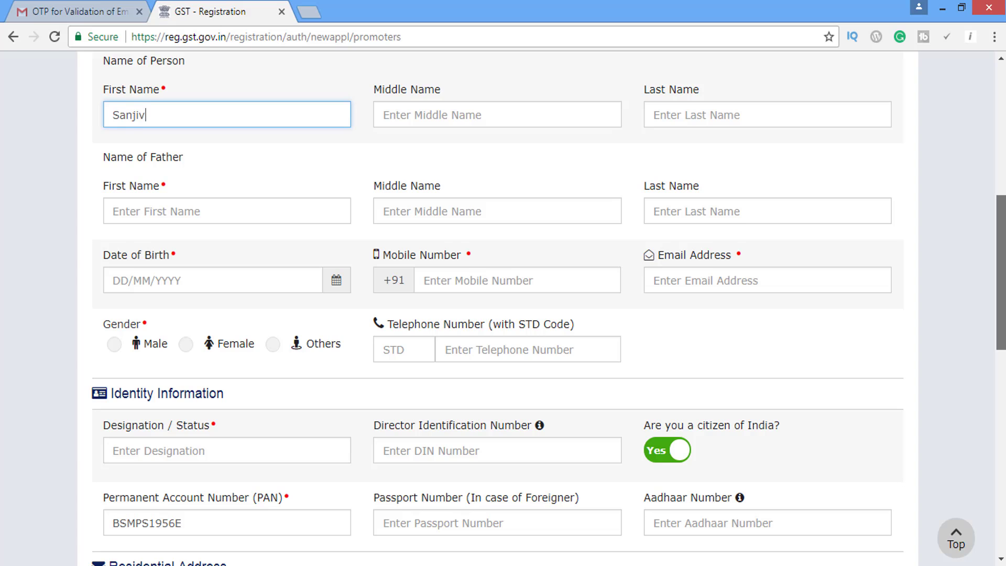
scroll(503, 314, "down", 1)
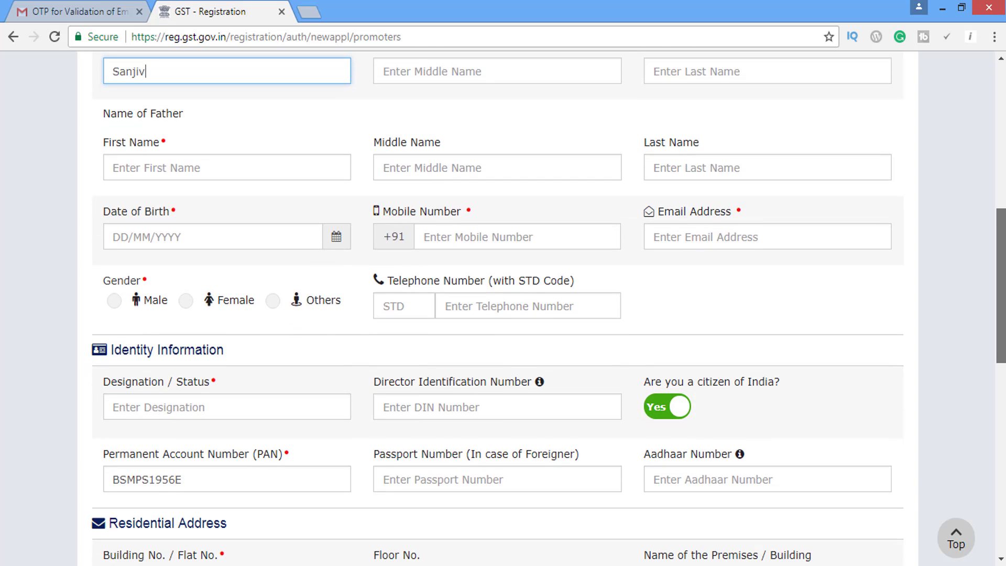
scroll(503, 314, "down", 2)
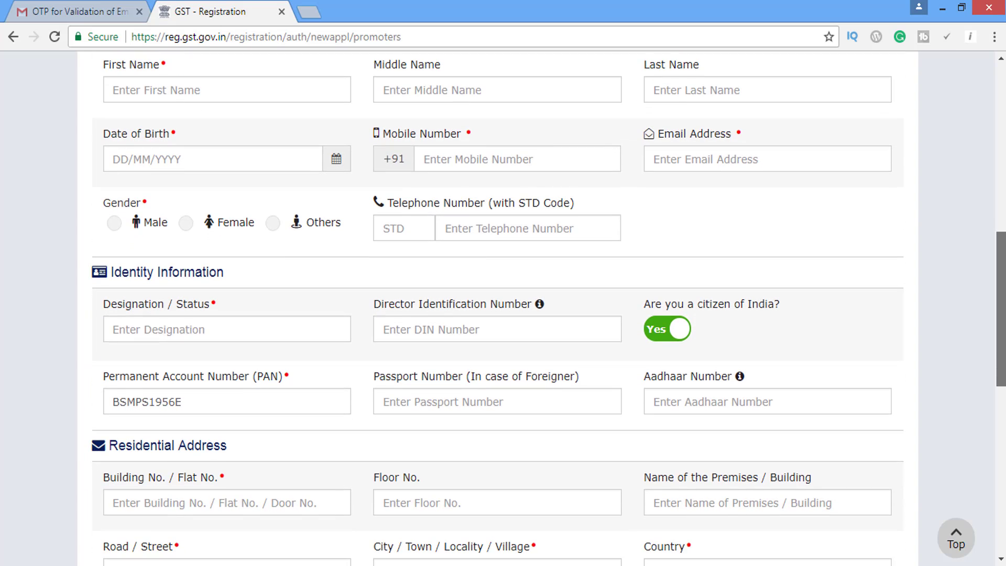
scroll(1002, 199, "up", 4)
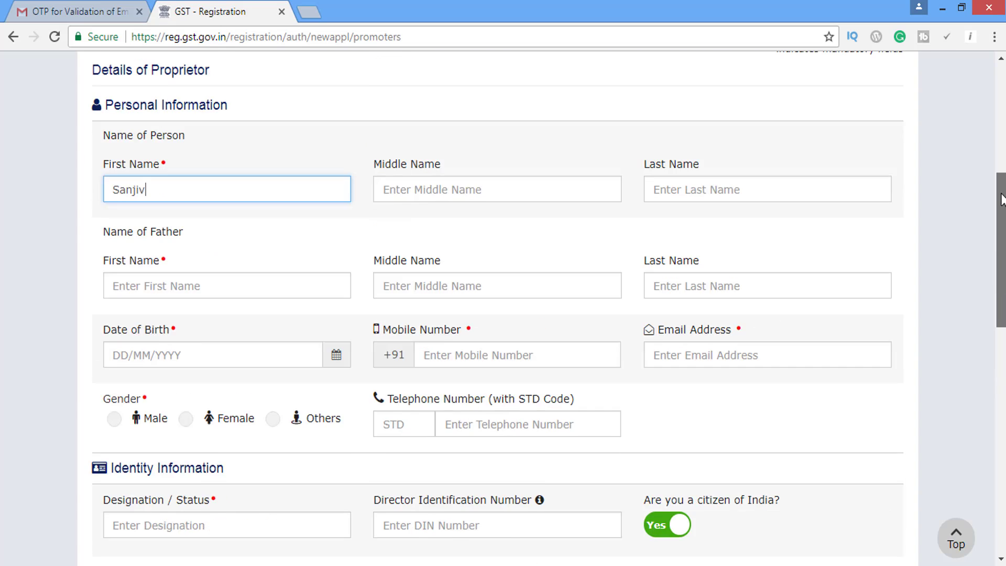
scroll(1002, 199, "up", 1)
scroll(1003, 199, "down", 3)
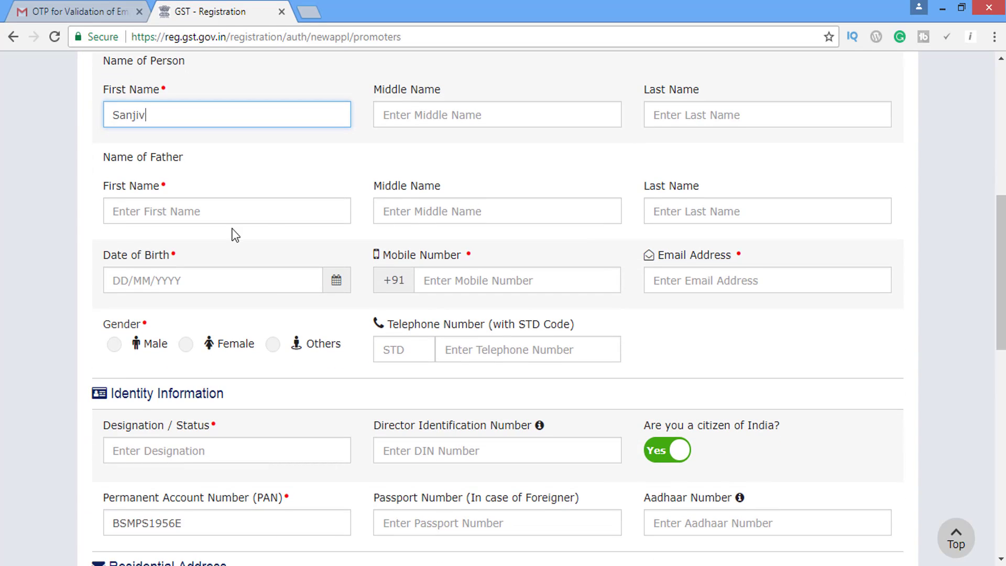
Go through the father's name and contact fields and select Male as the proprietor's gender.
left_click(236, 217)
left_click(512, 211)
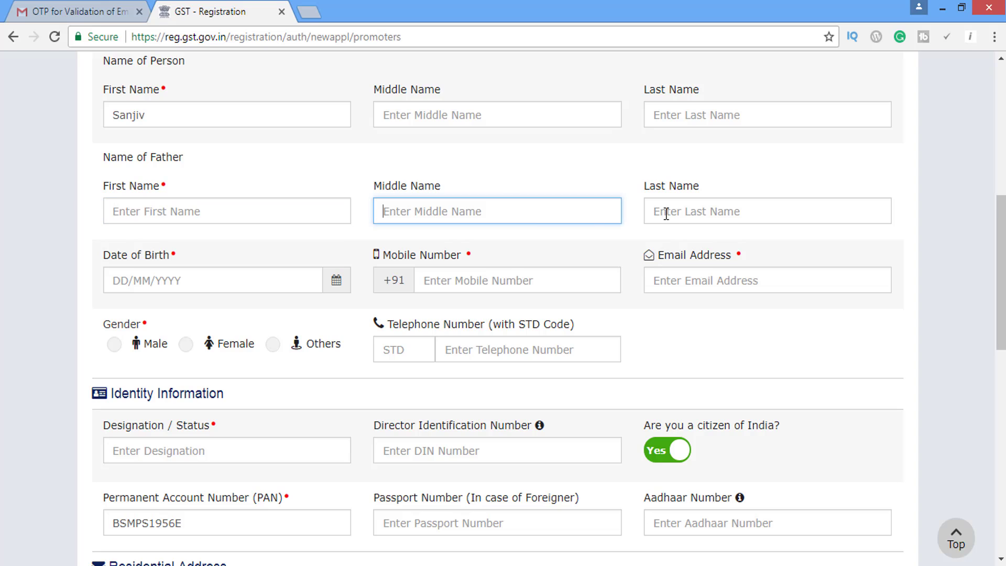
left_click(666, 213)
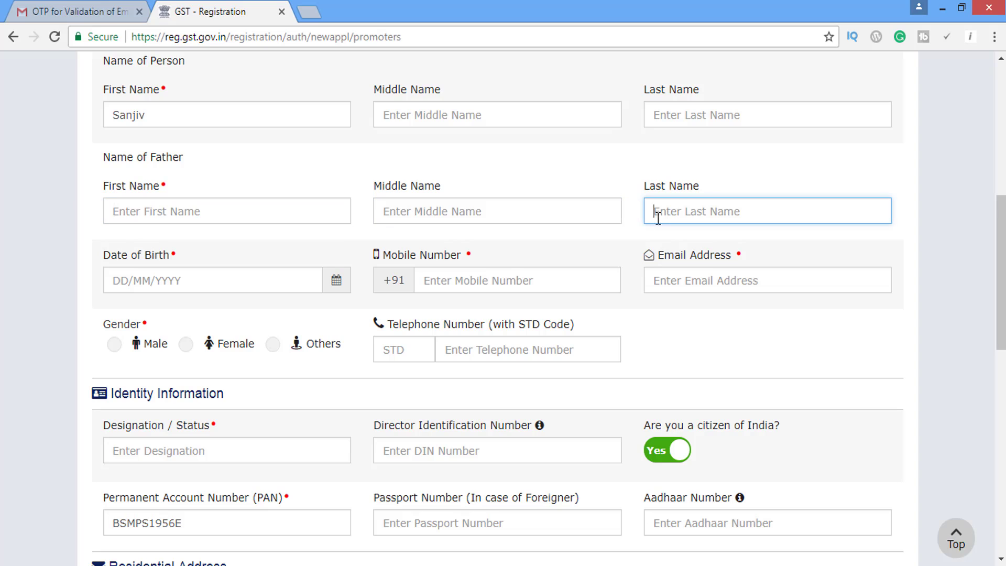
left_click(450, 286)
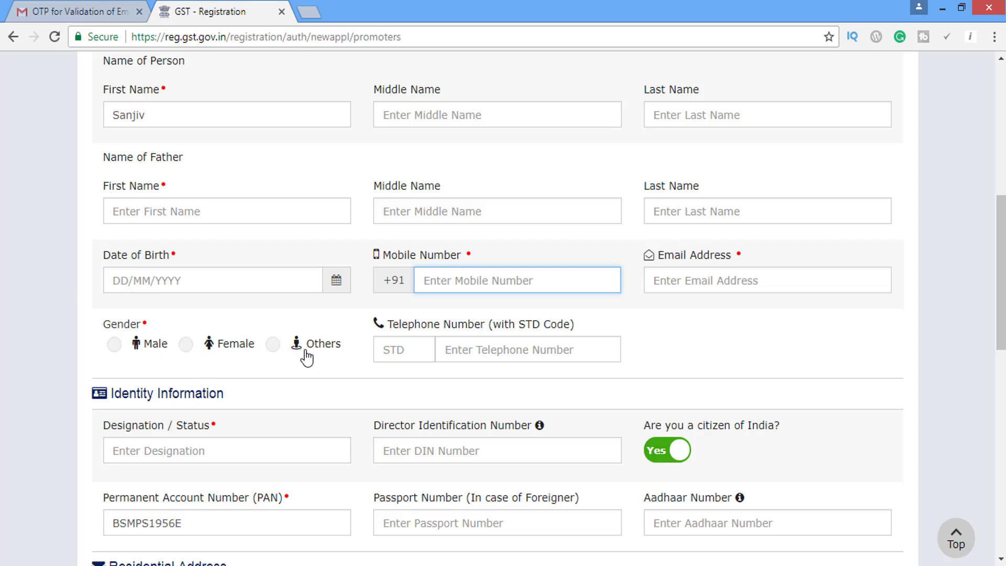
key("Tab")
left_click(113, 346)
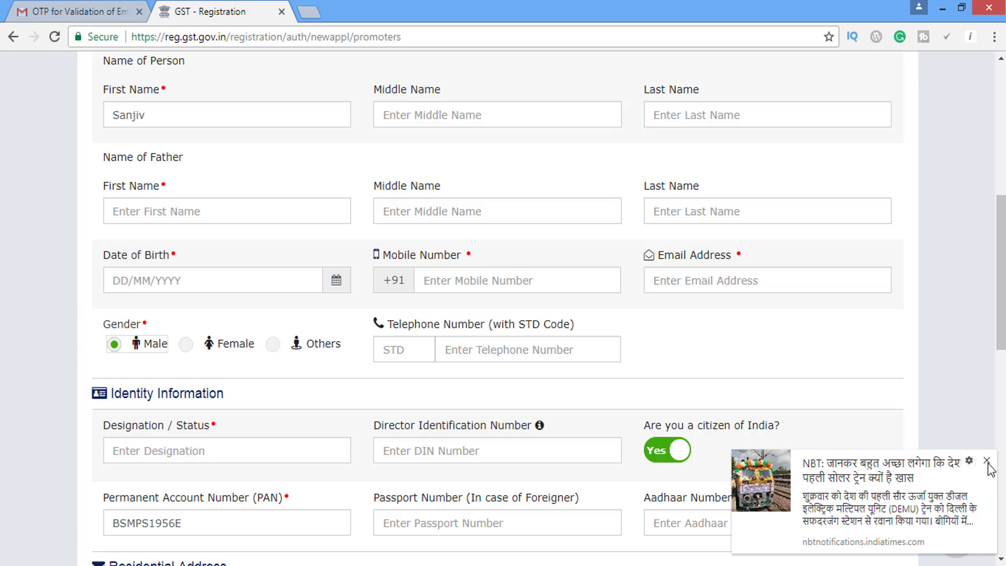
scroll(992, 447, "up", 1)
scroll(992, 447, "down", 2)
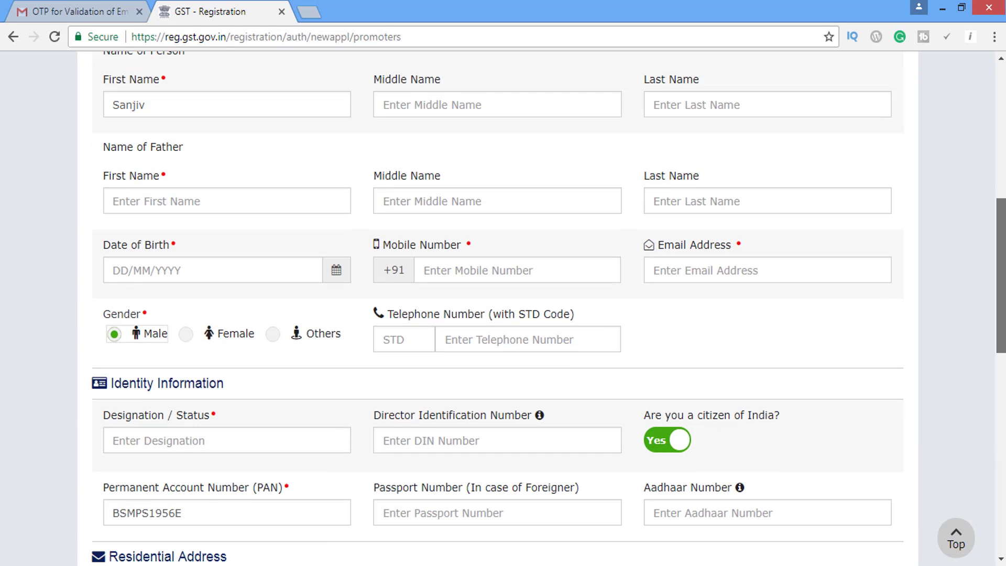
Step through the promoter's designation, DIN, PAN, passport and Aadhaar fields.
scroll(523, 326, "down", 3)
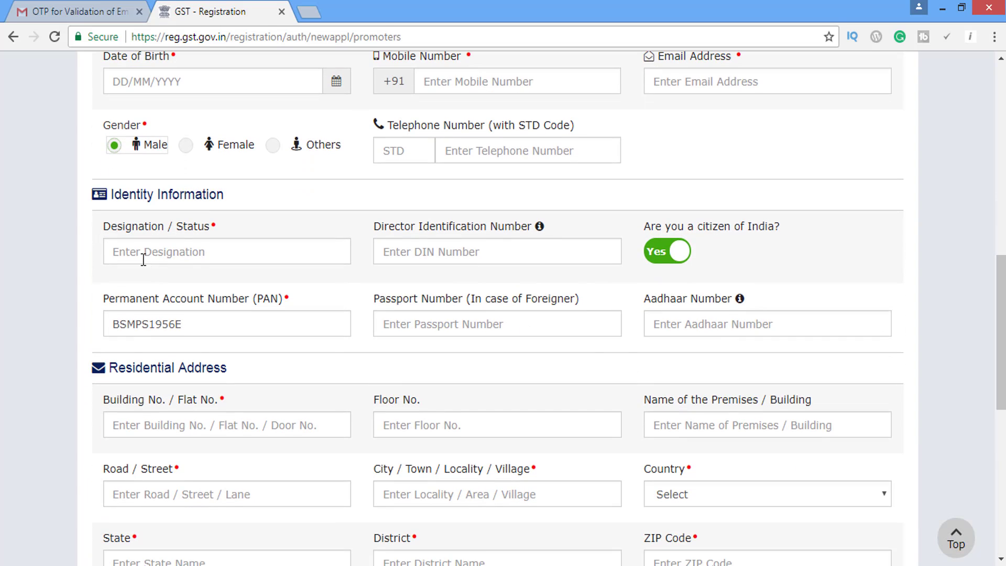
left_click(218, 261)
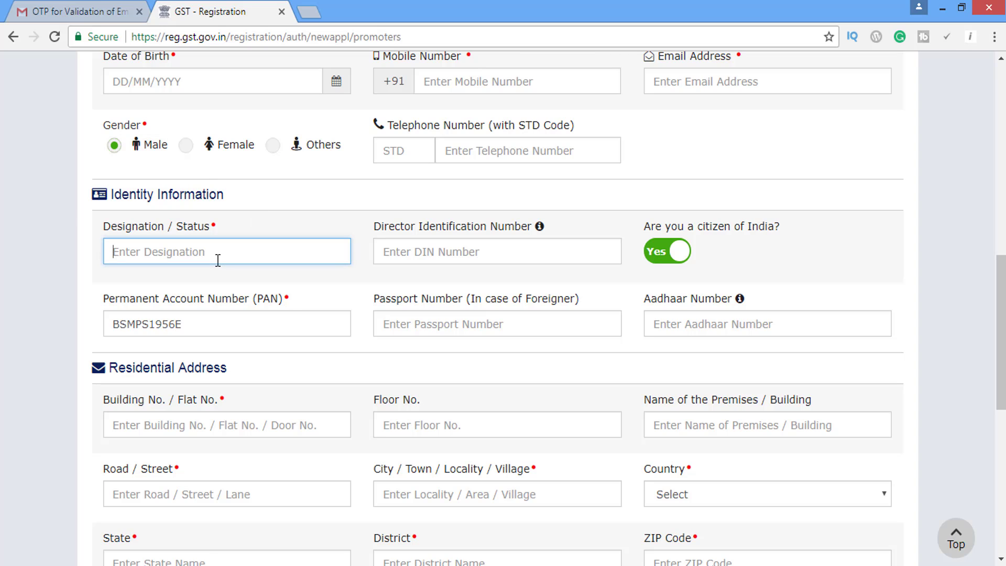
left_click(458, 244)
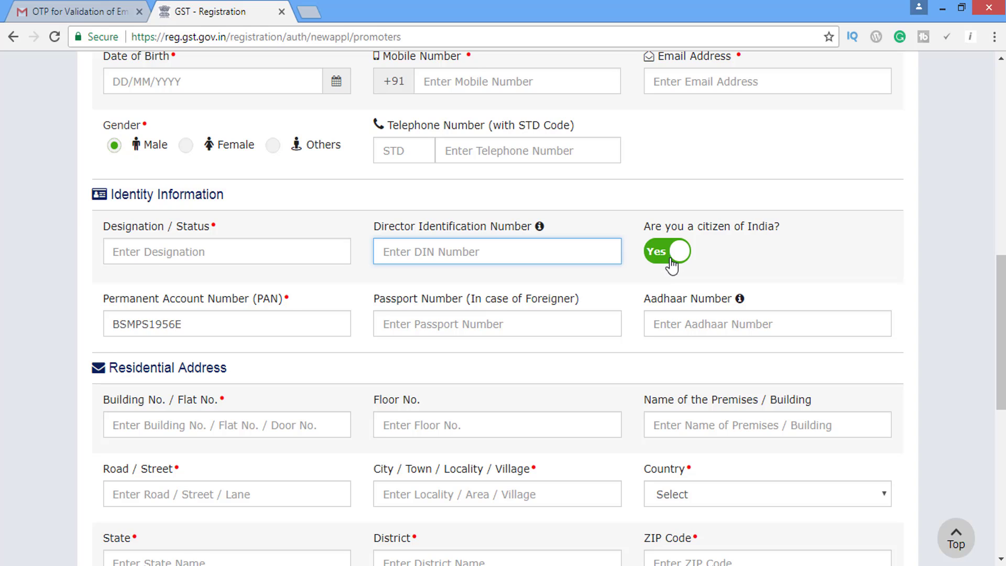
double_click(209, 327)
left_click(470, 325)
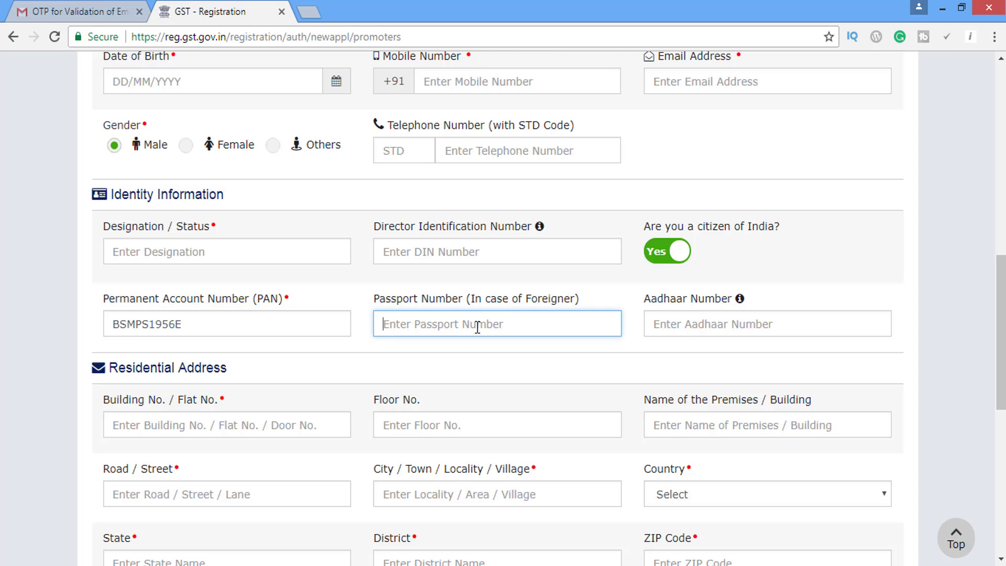
left_click(716, 323)
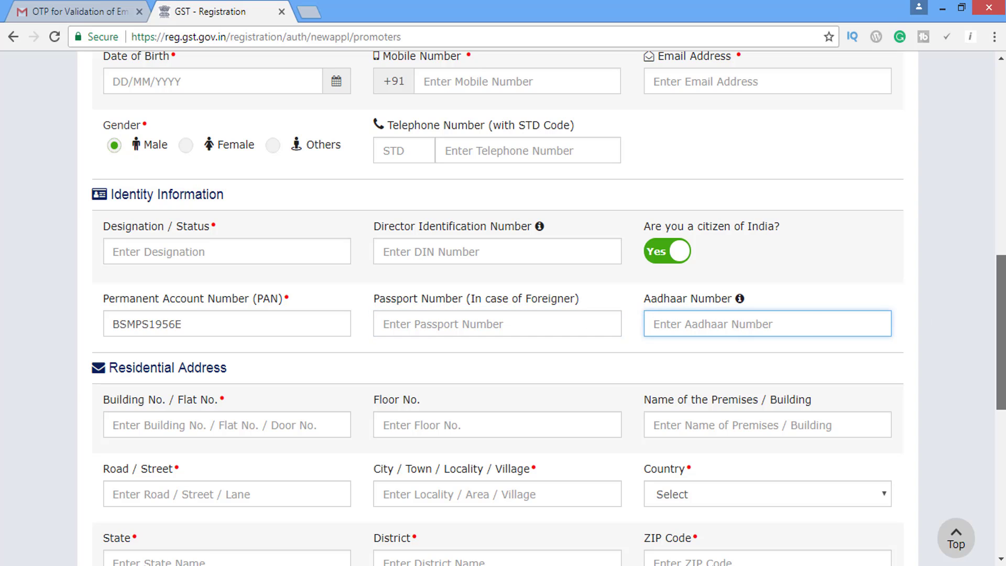
scroll(805, 326, "down", 3)
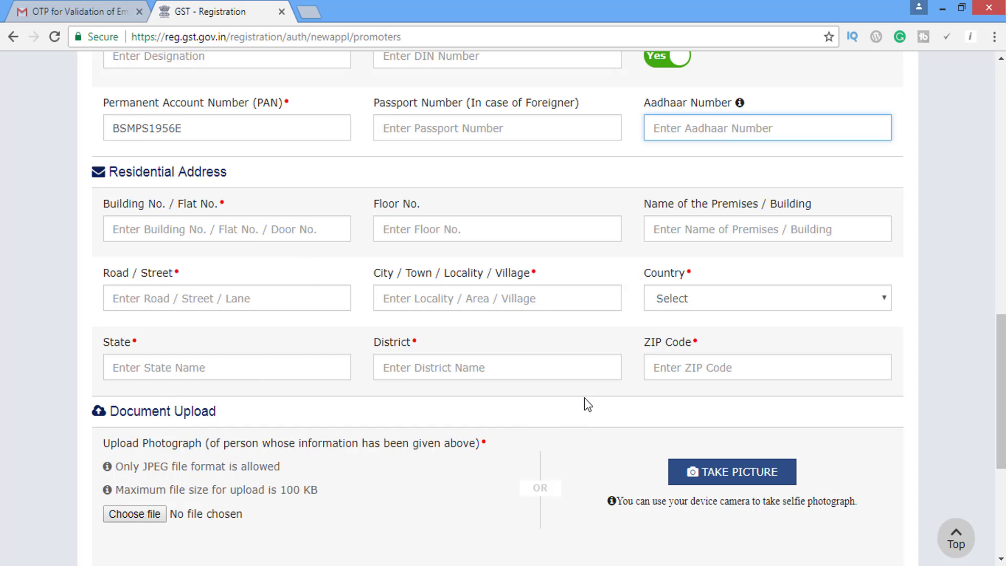
Move through the promoter's building, city and floor address fields and the photograph upload.
left_click(333, 232)
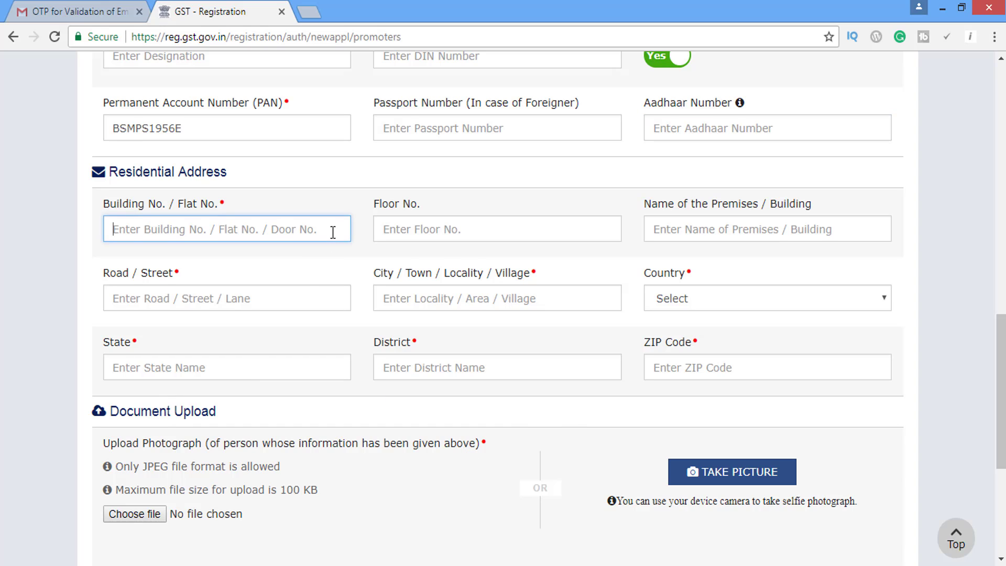
left_click(471, 246)
scroll(1001, 398, "down", 1)
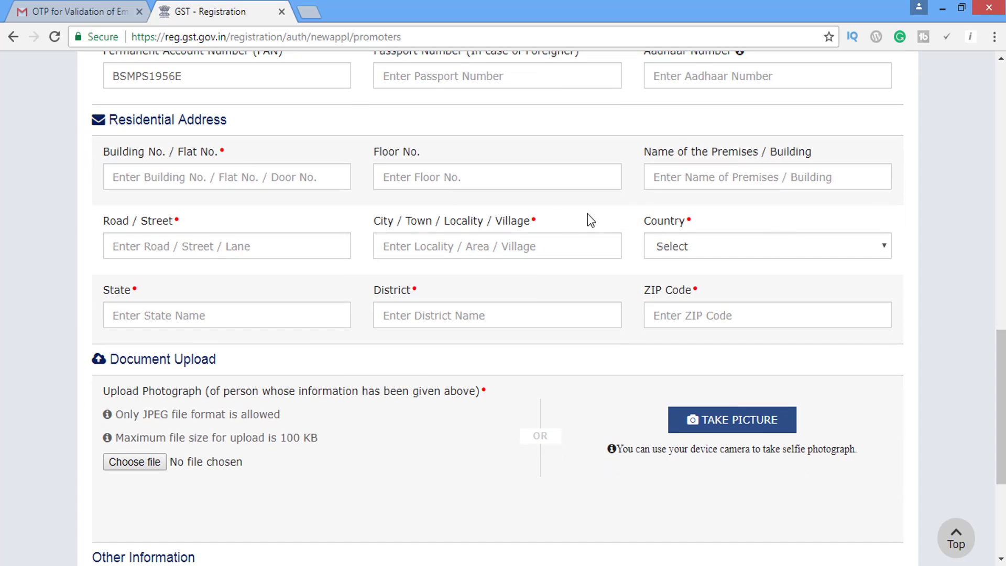
left_click(576, 219)
left_click(583, 176)
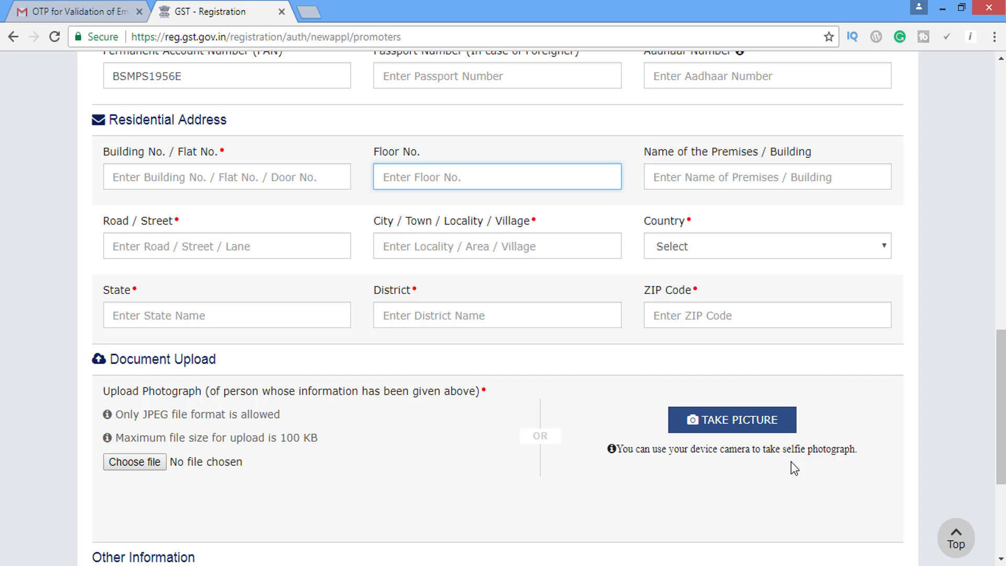
left_click(164, 462)
left_click(747, 495)
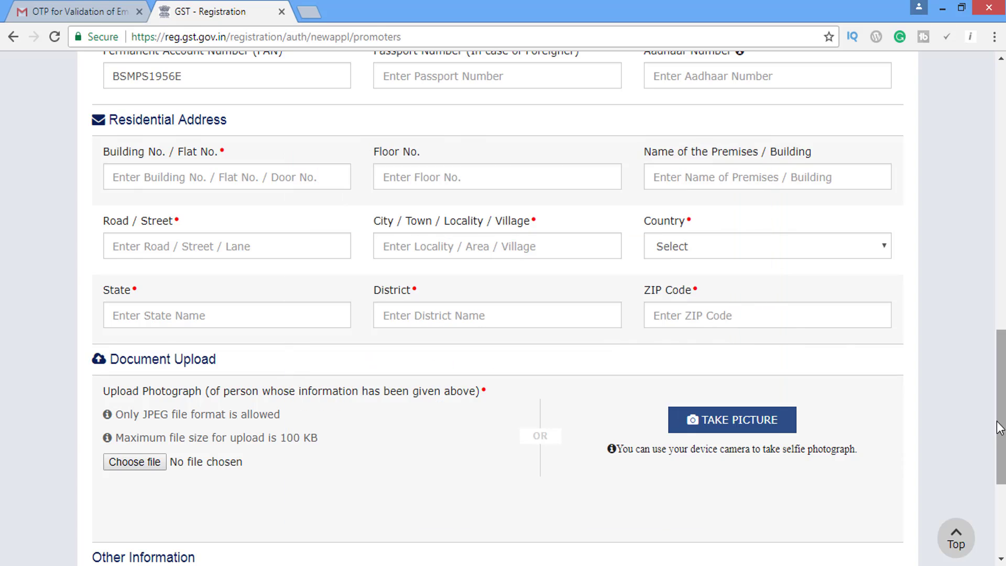
scroll(999, 427, "down", 3)
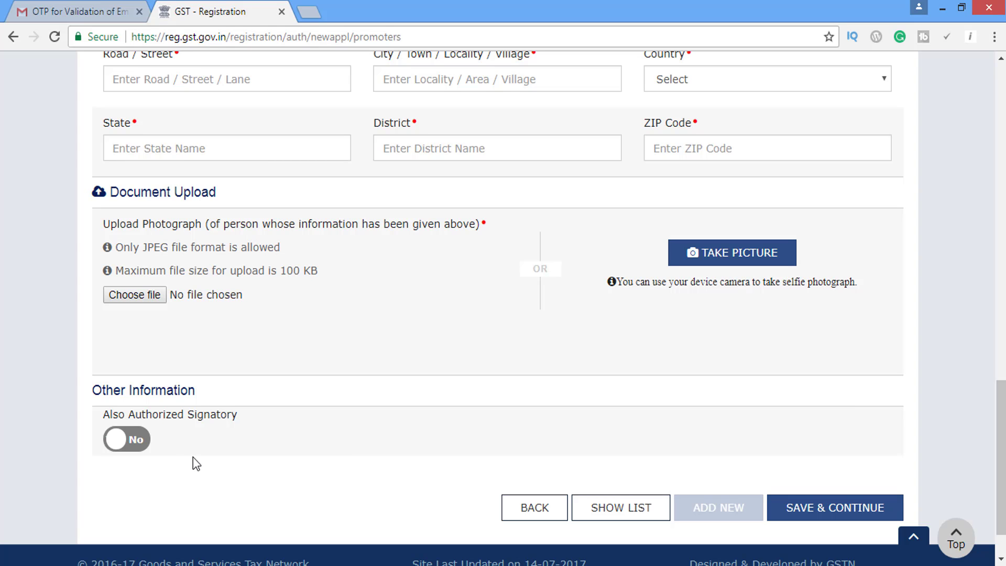
left_click(823, 519)
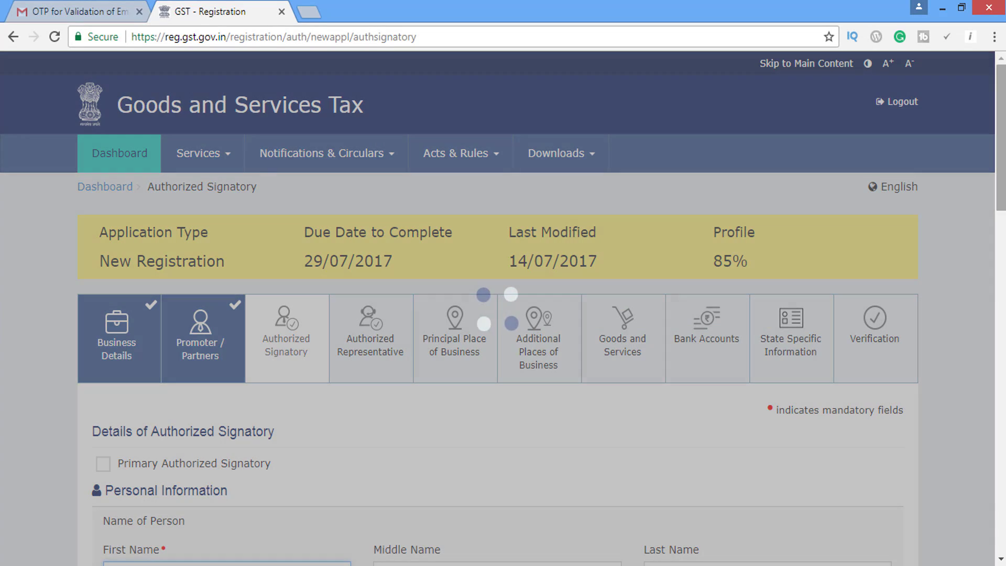
left_click_drag(1001, 141, 1002, 196)
scroll(182, 269, "down", 3)
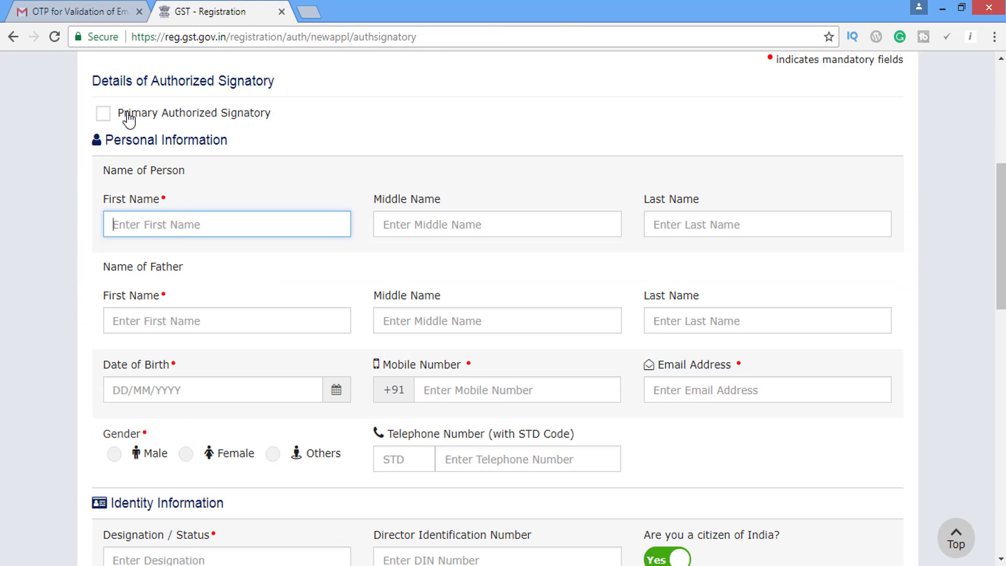
left_click(104, 114)
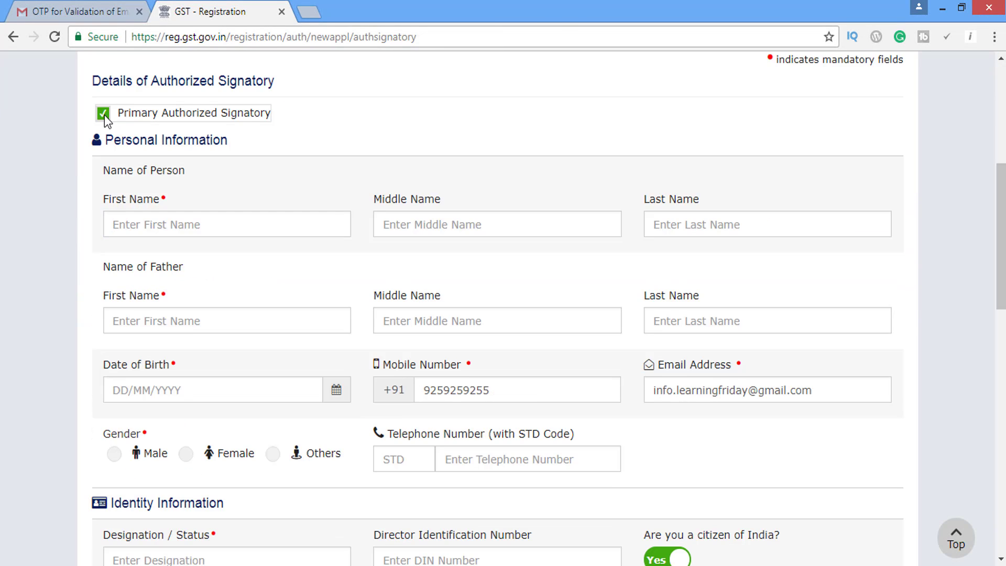
left_click(166, 219)
left_click(398, 222)
left_click(710, 223)
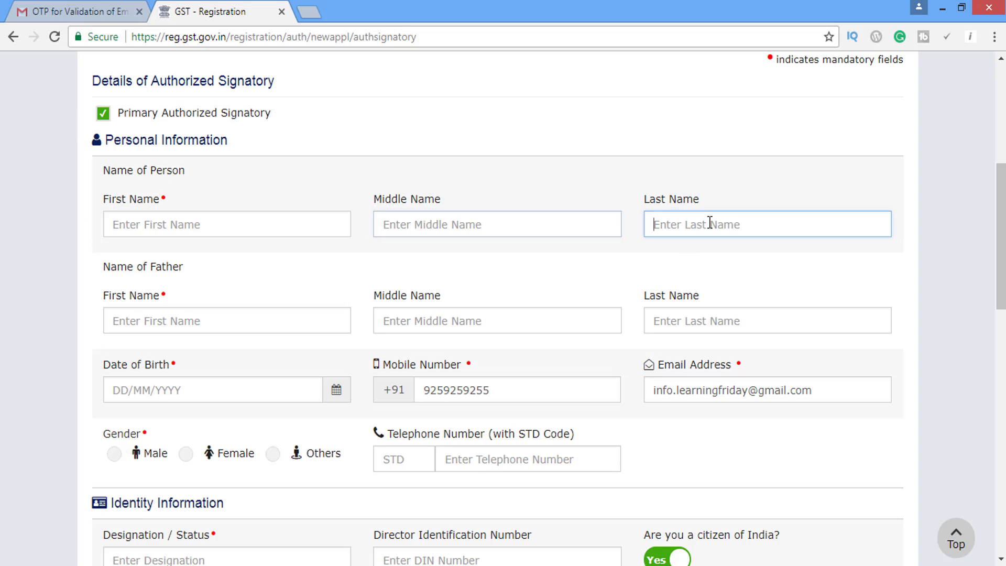
left_click(99, 118)
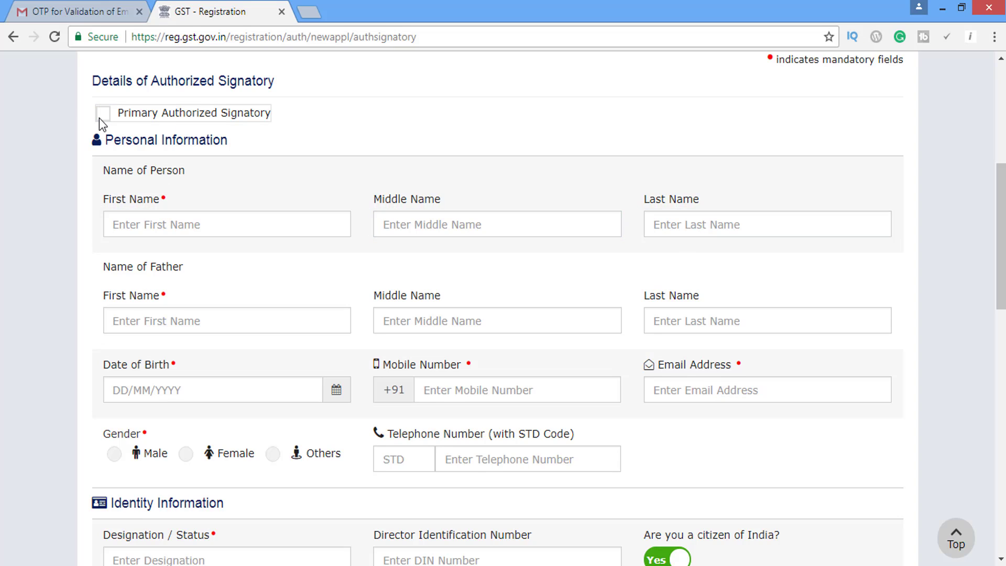
left_click(159, 226)
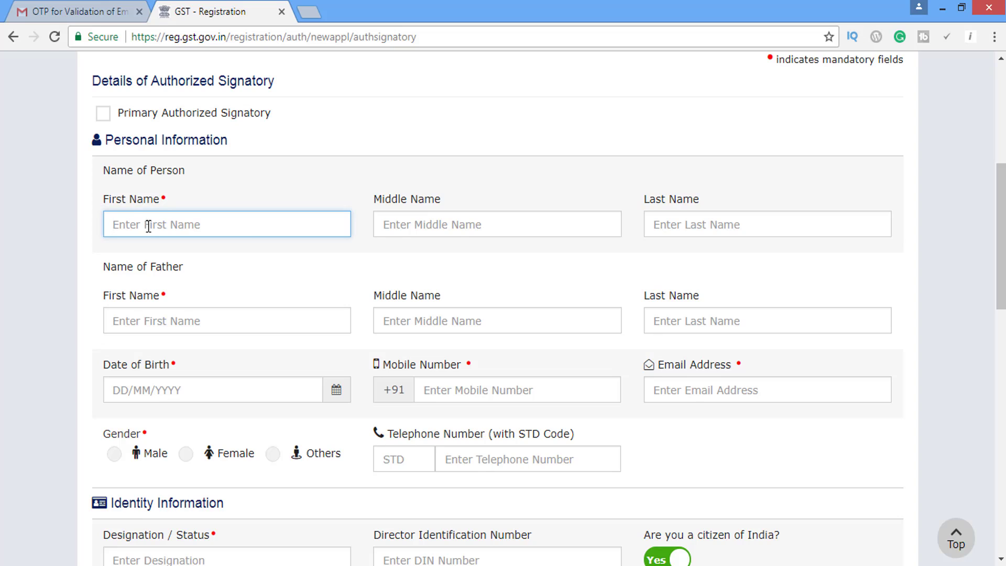
left_click(700, 224)
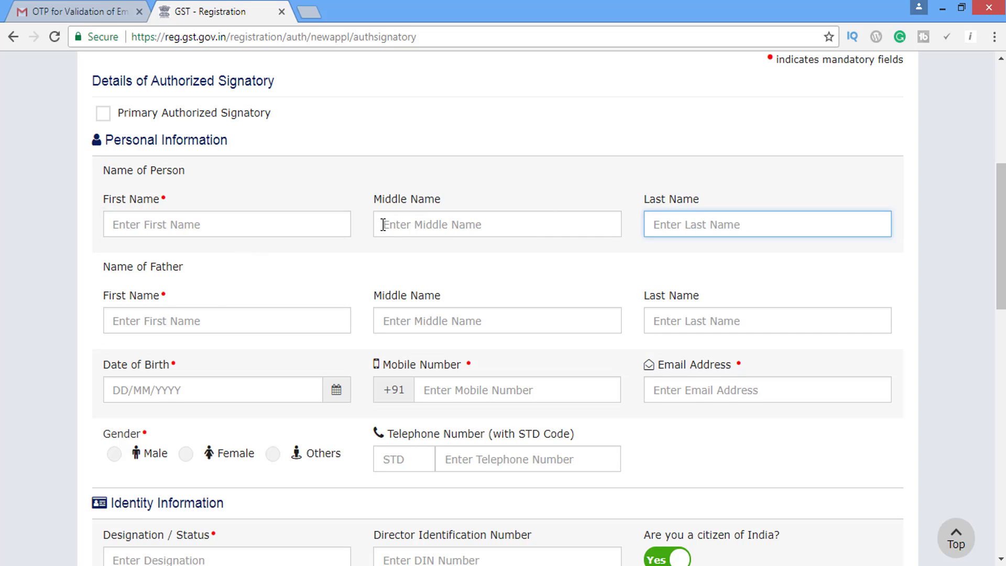
left_click(166, 317)
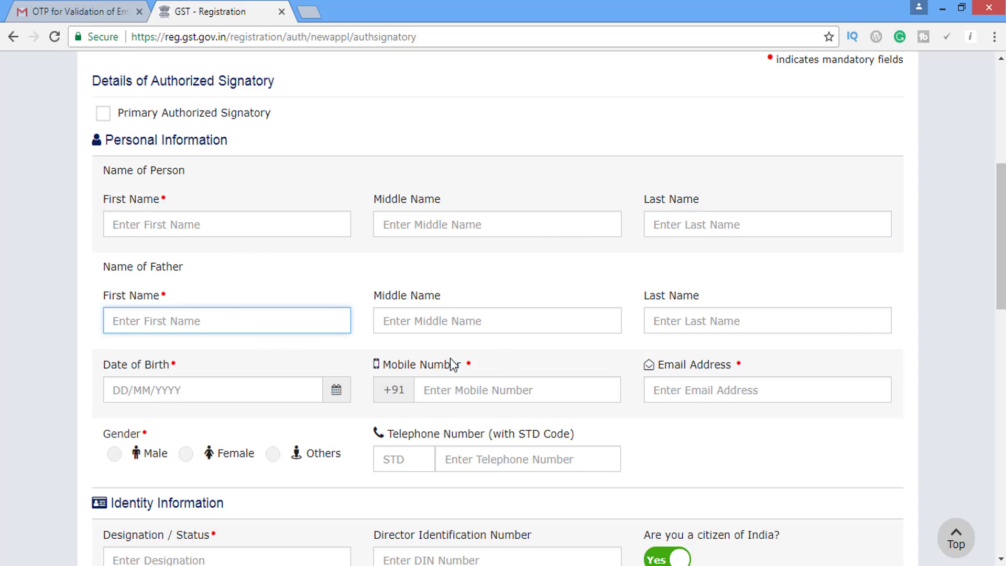
left_click(180, 391)
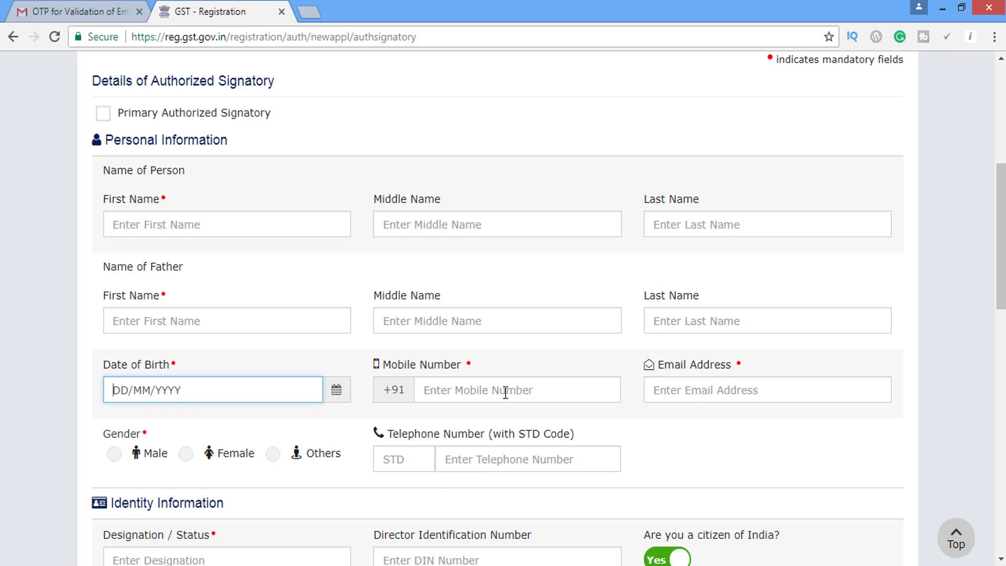
scroll(838, 351, "down", 2)
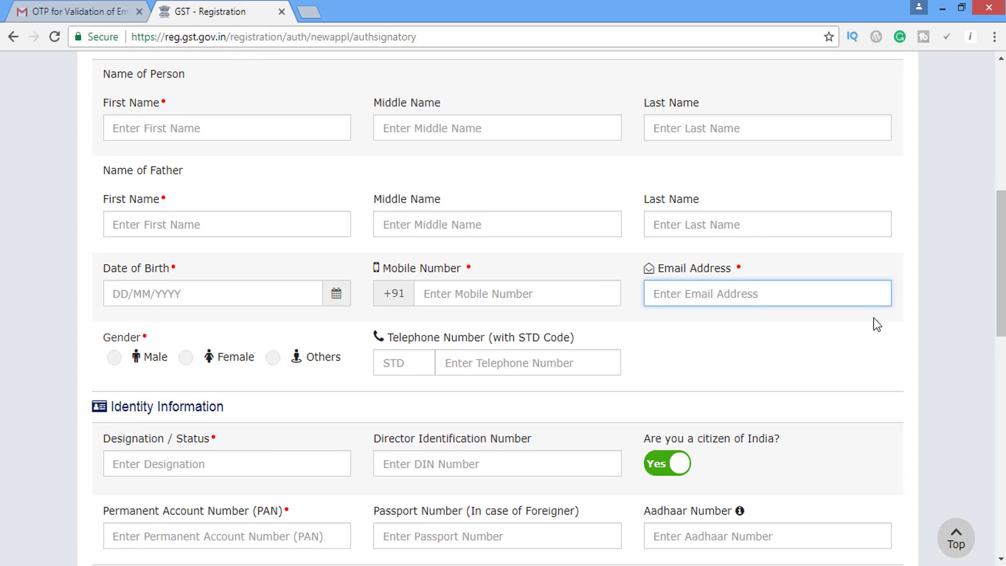
scroll(873, 318, "down", 5)
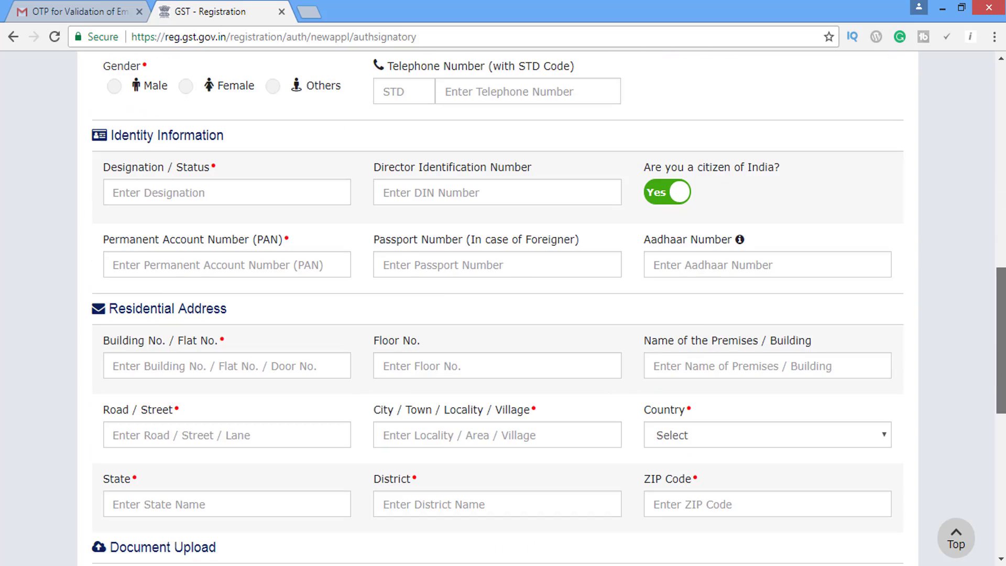
left_click(239, 195)
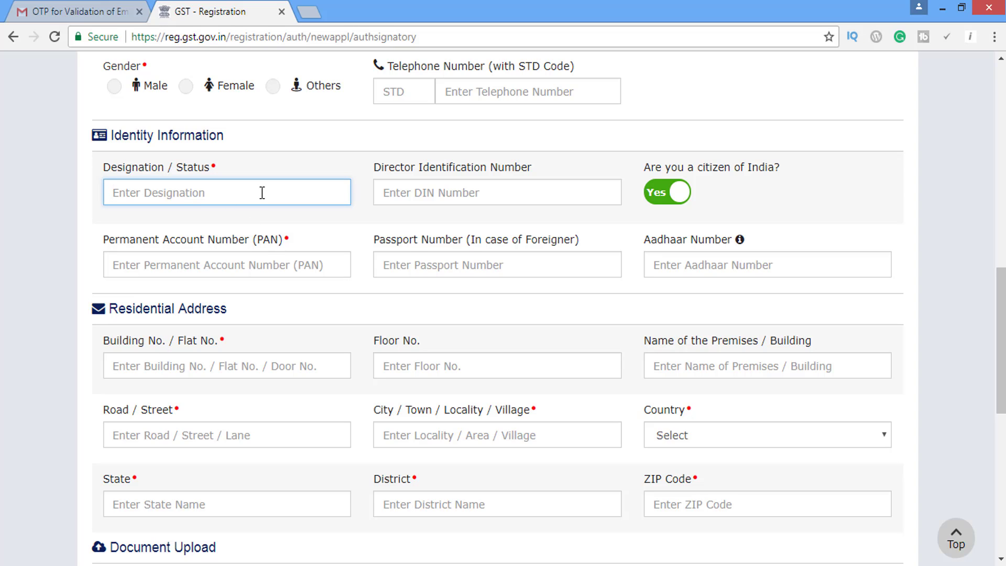
left_click(437, 200)
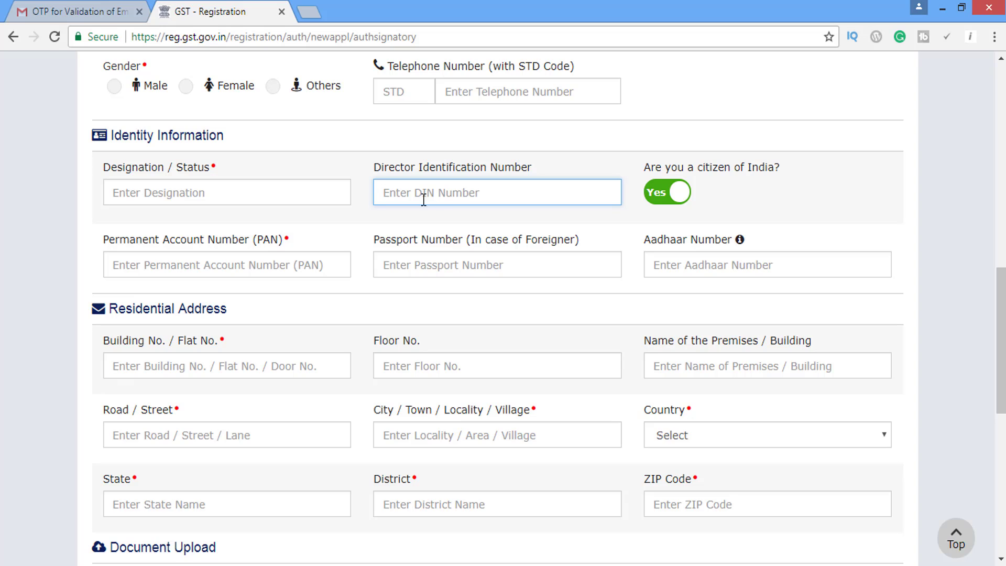
left_click(225, 266)
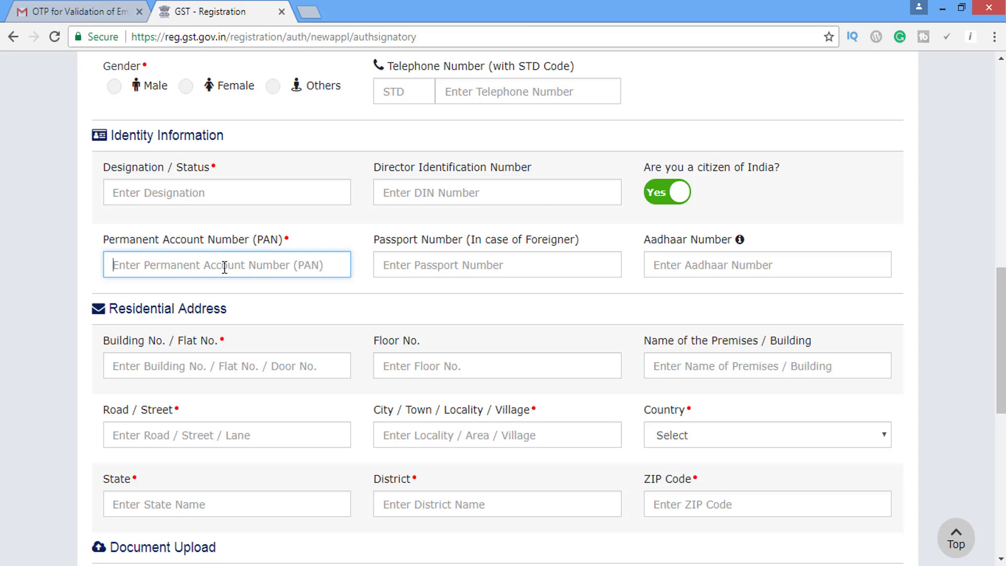
left_click(431, 274)
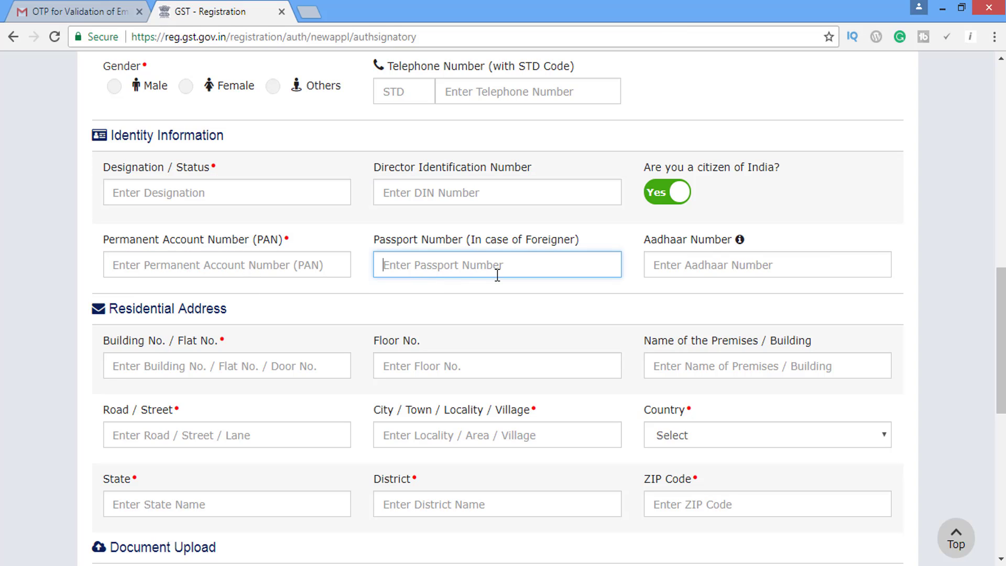
mouse_move(740, 240)
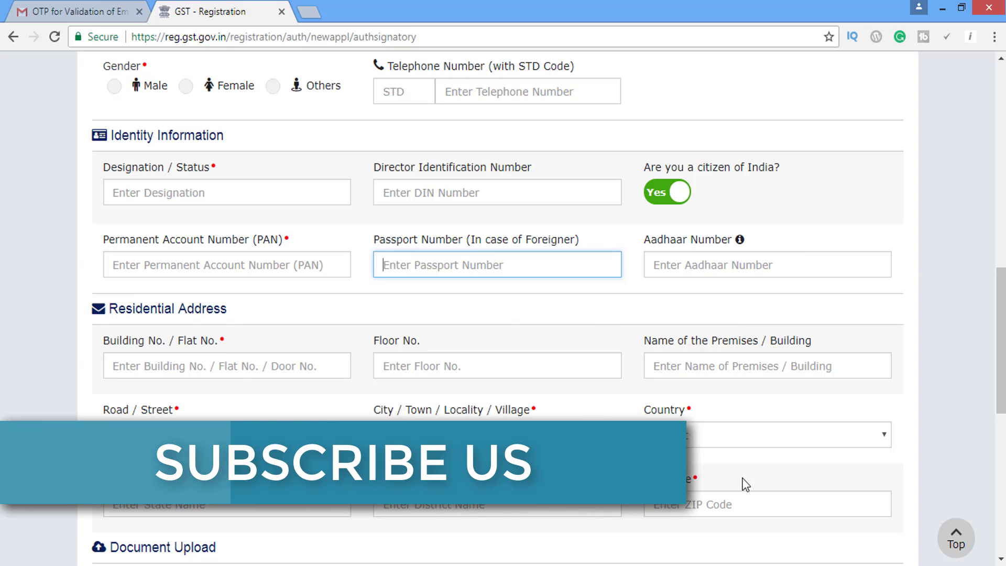
scroll(672, 301, "down", 2)
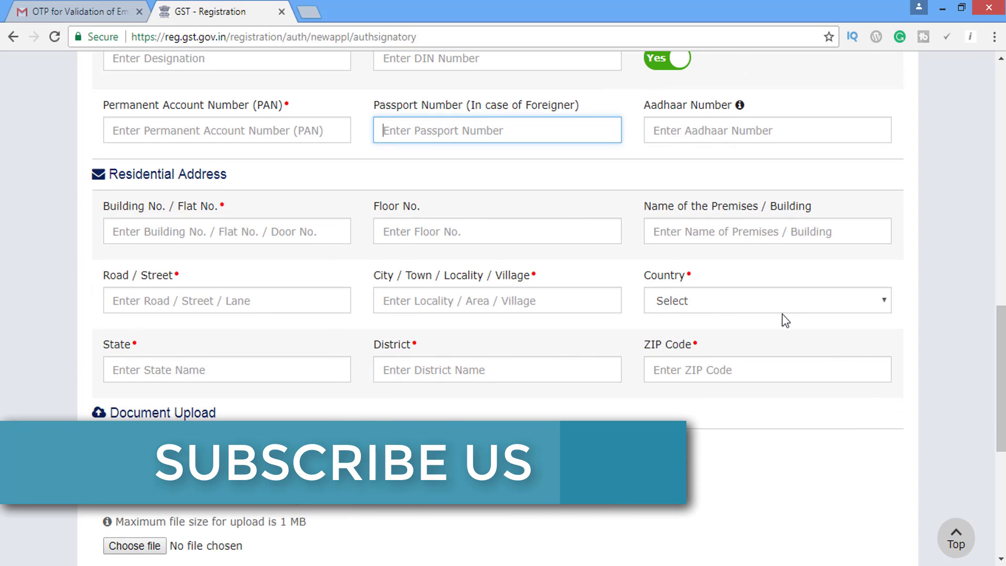
scroll(337, 393, "down", 2)
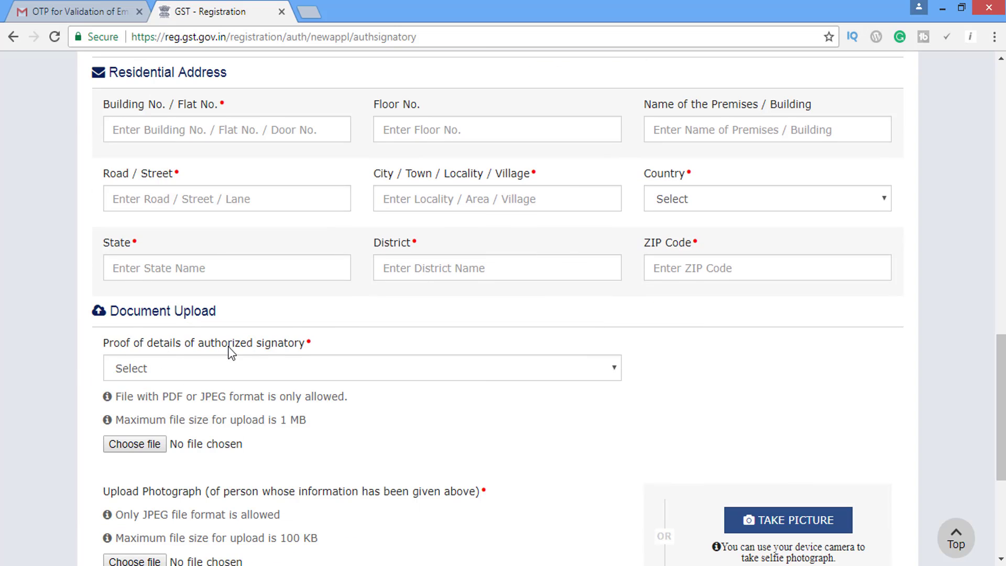
Leave the signatory proof document and photograph empty, then save the Authorized Signatory details.
left_click(269, 374)
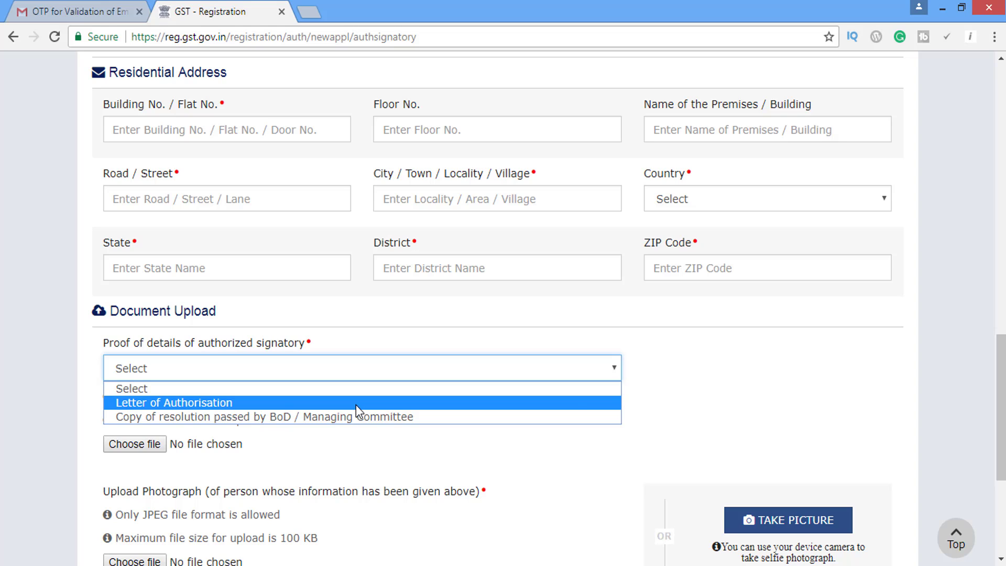
left_click(361, 453)
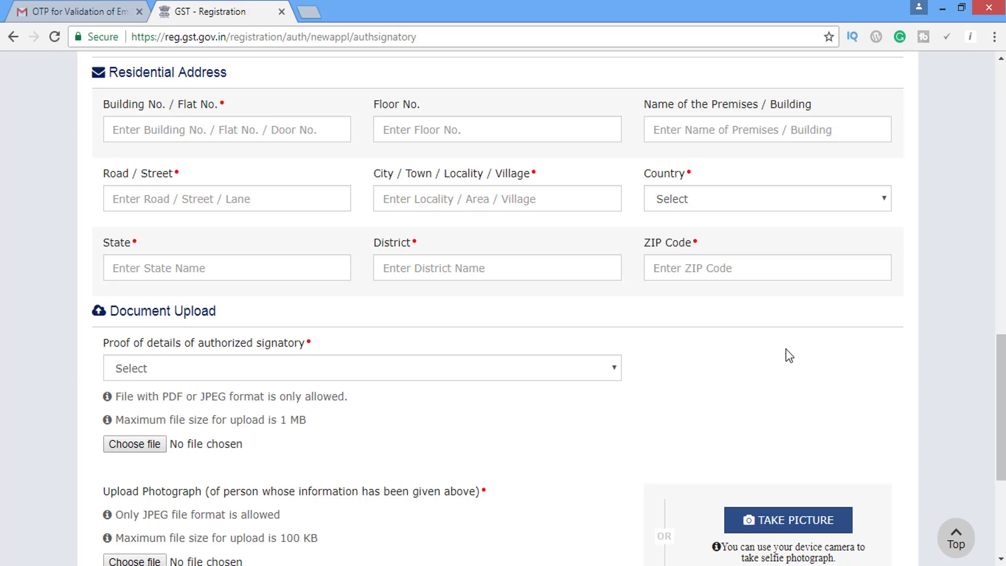
scroll(539, 336, "down", 5)
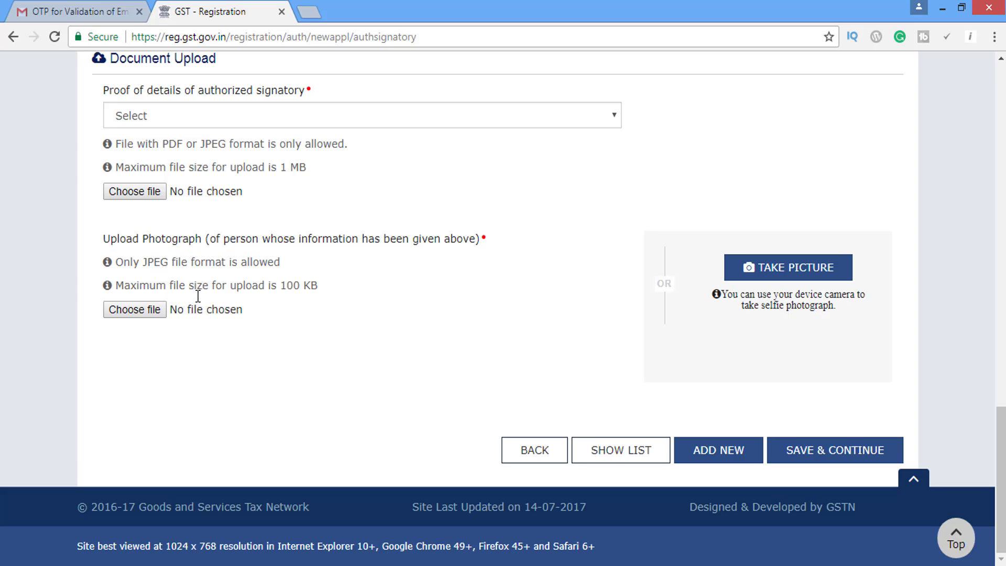
left_click(152, 309)
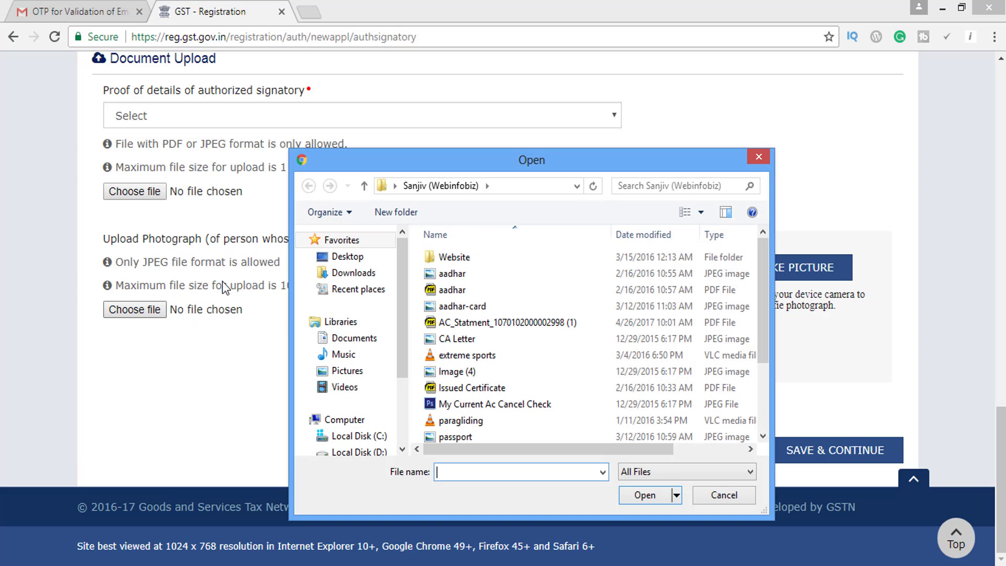
left_click(758, 152)
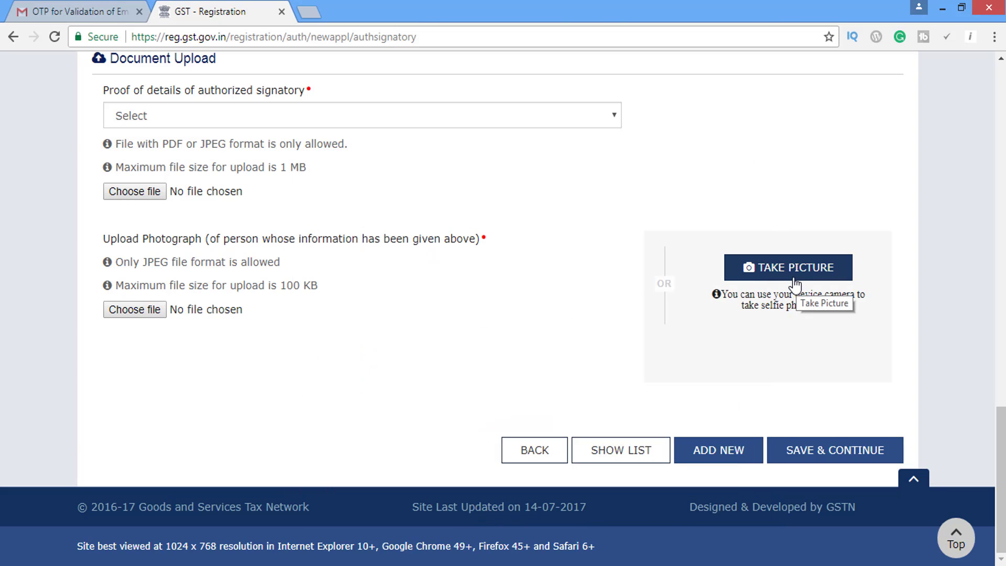
left_click(855, 457)
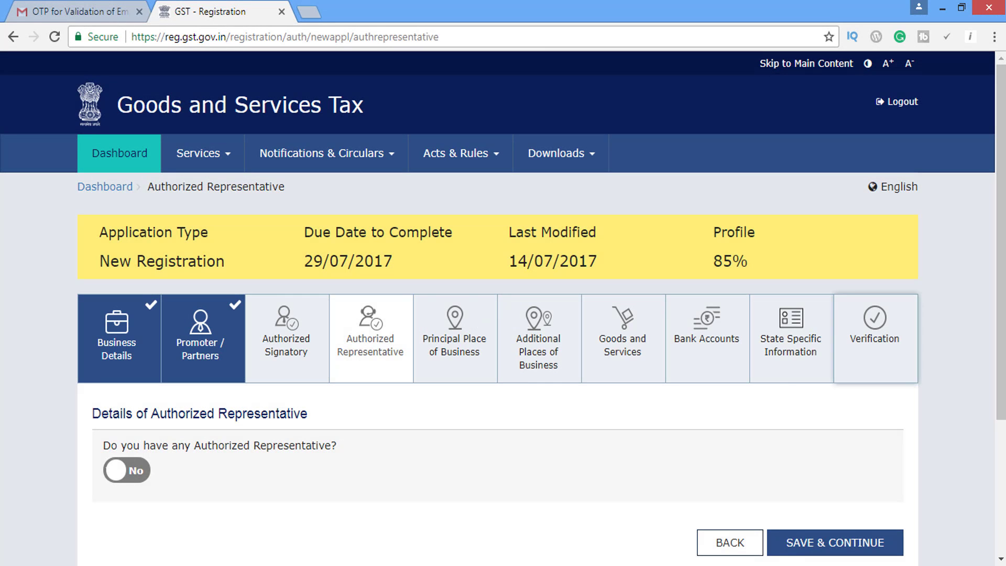
Set Authorized Representative to Yes with representative type Other.
scroll(503, 315, "down", 3)
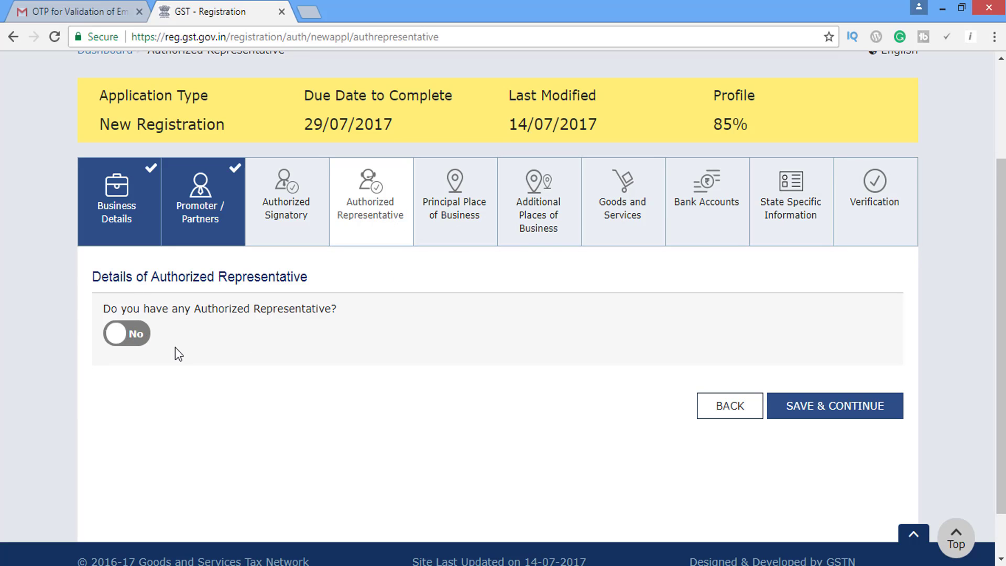
left_click(138, 340)
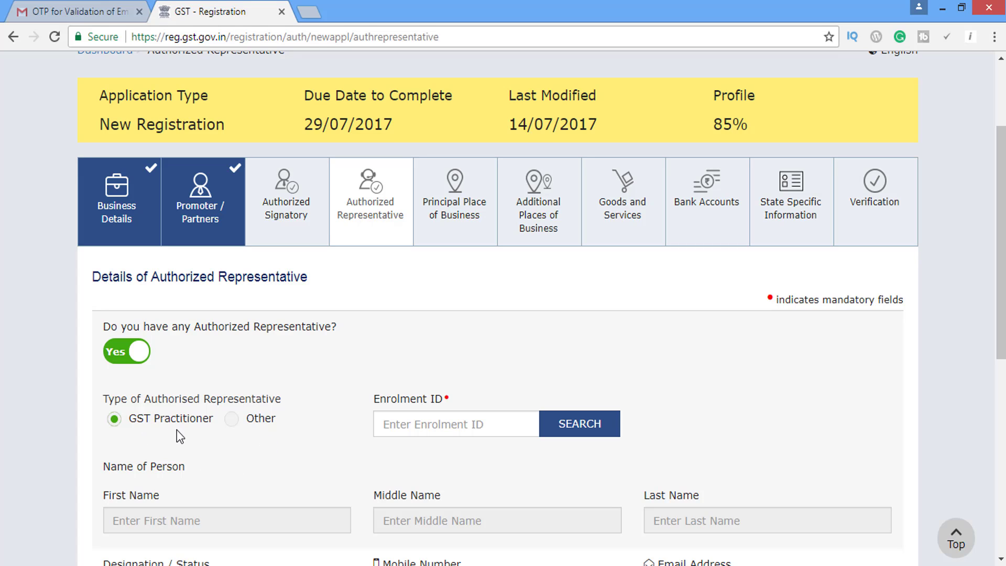
left_click(440, 426)
left_click_drag(1002, 252, 1002, 314)
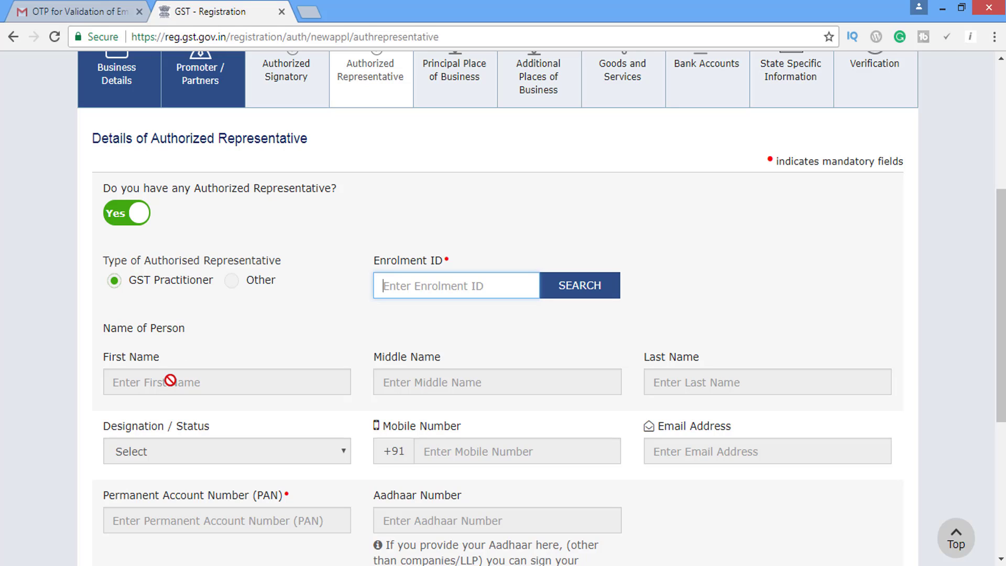
left_click_drag(1001, 327, 1001, 389)
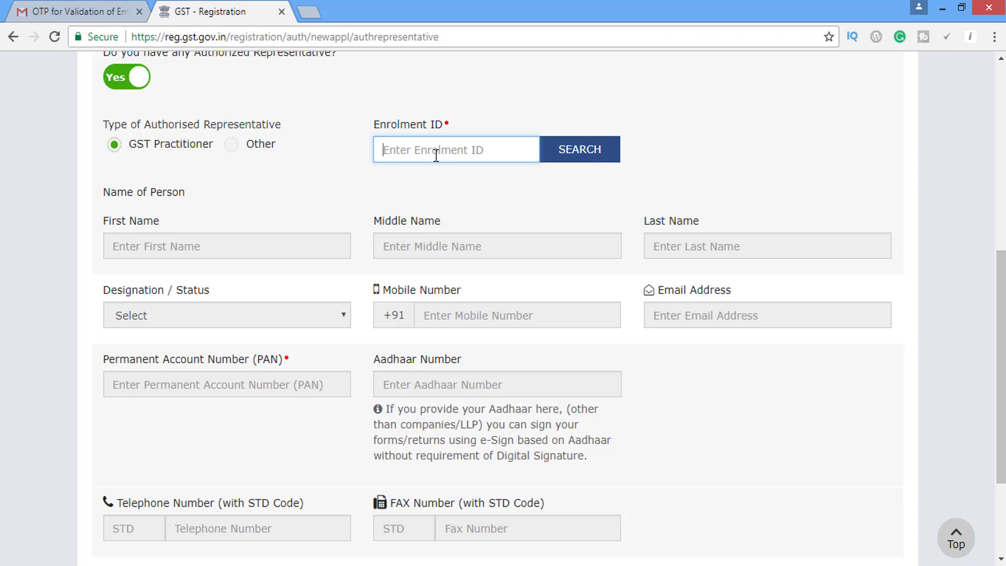
left_click(232, 149)
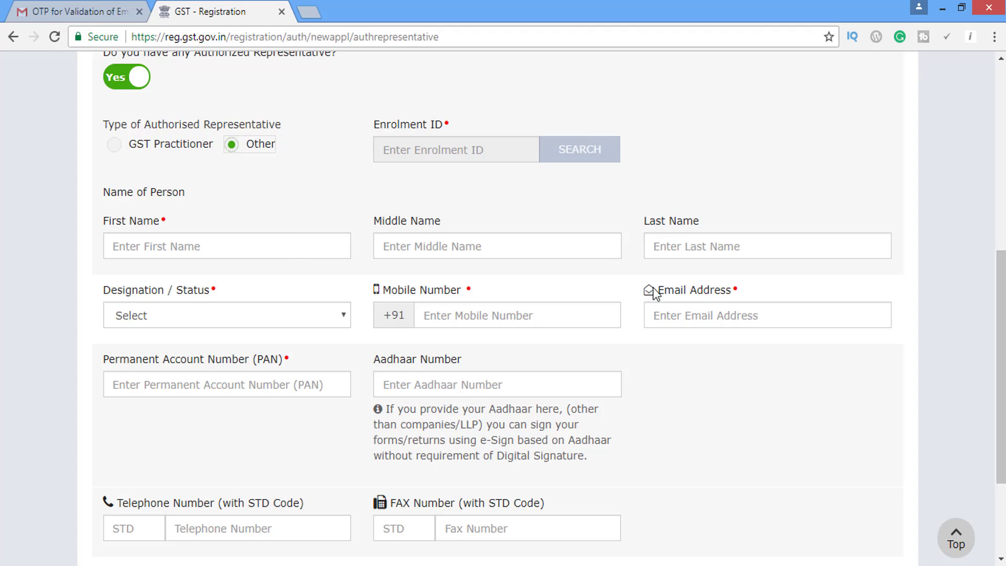
scroll(653, 287, "down", 3)
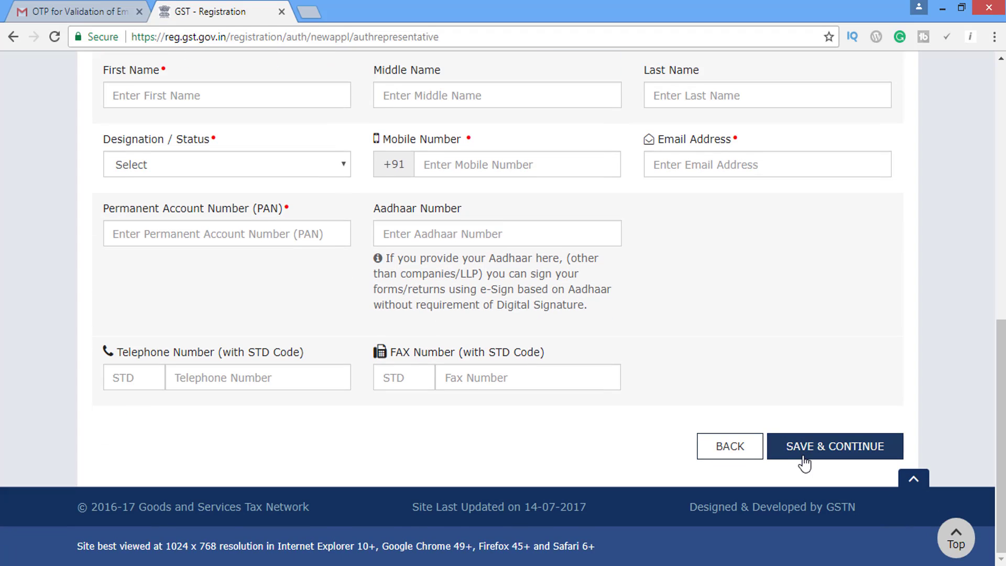
Save the representative details, then set possession to Rented with Rent / Lease agreement proof.
left_click(833, 453)
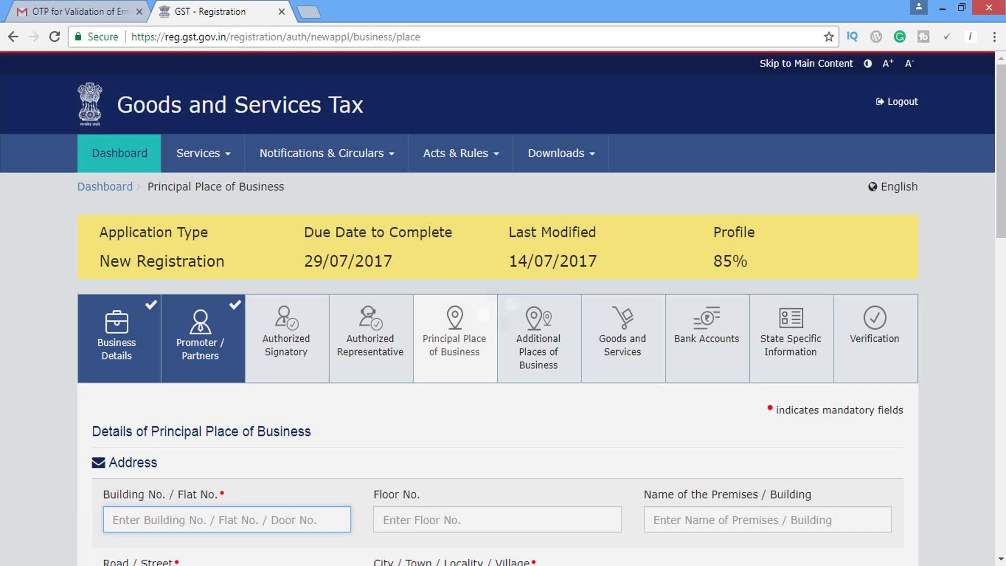
scroll(1001, 232, "down", 3)
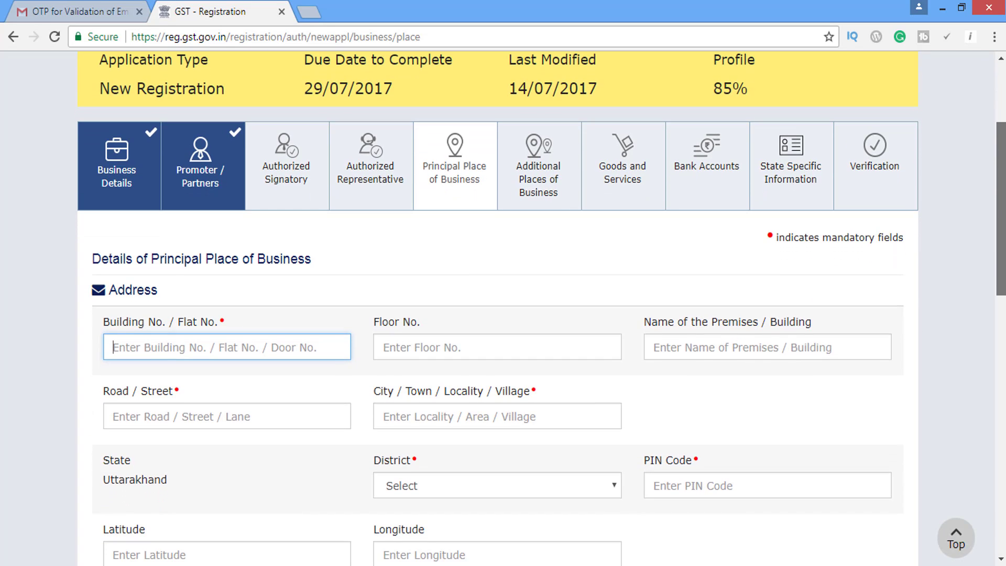
scroll(373, 150, "down", 12)
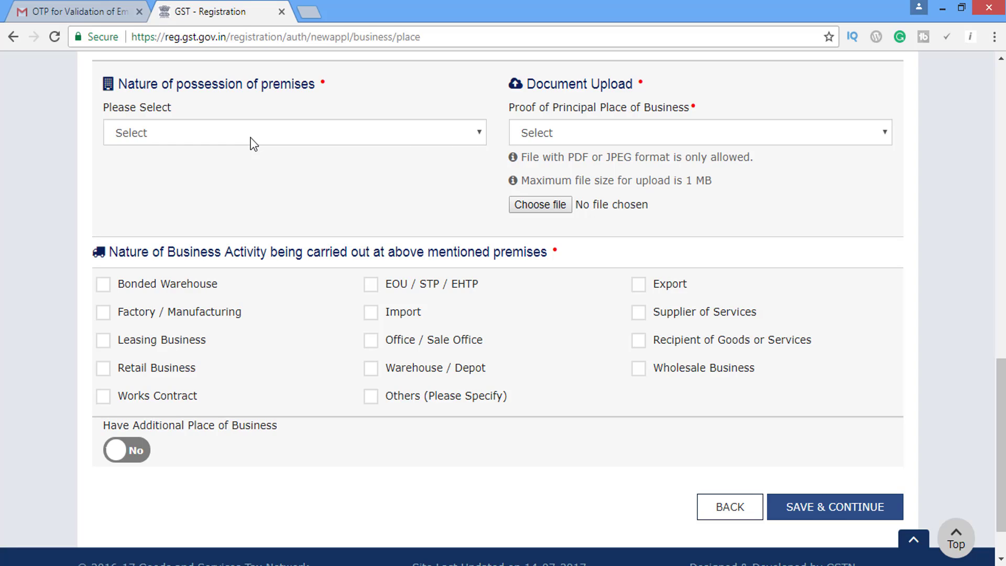
left_click(254, 142)
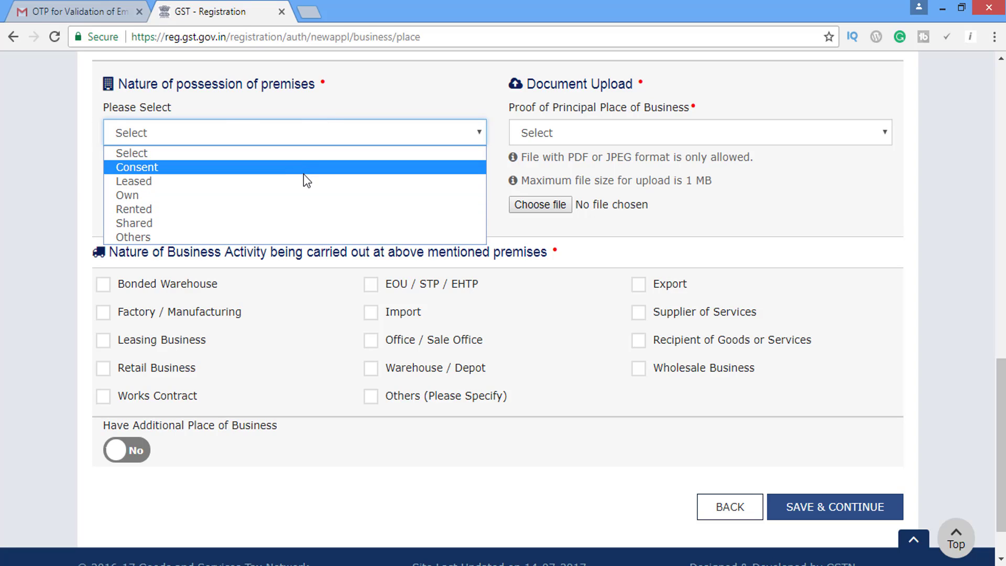
left_click(306, 210)
left_click(623, 138)
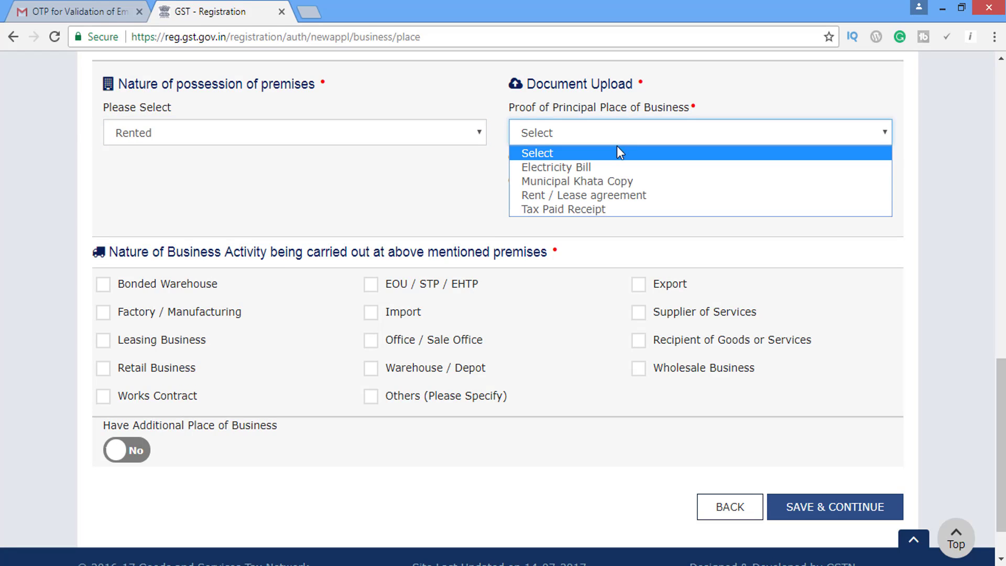
left_click(609, 195)
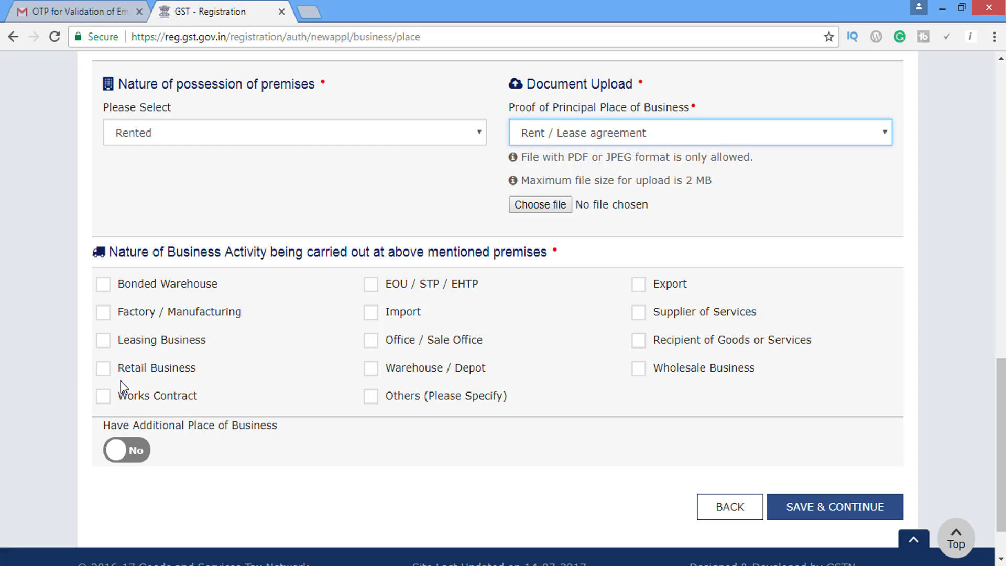
Tick then clear the Retail, Factory, Office and Supplier of Services activities, and save.
left_click(104, 369)
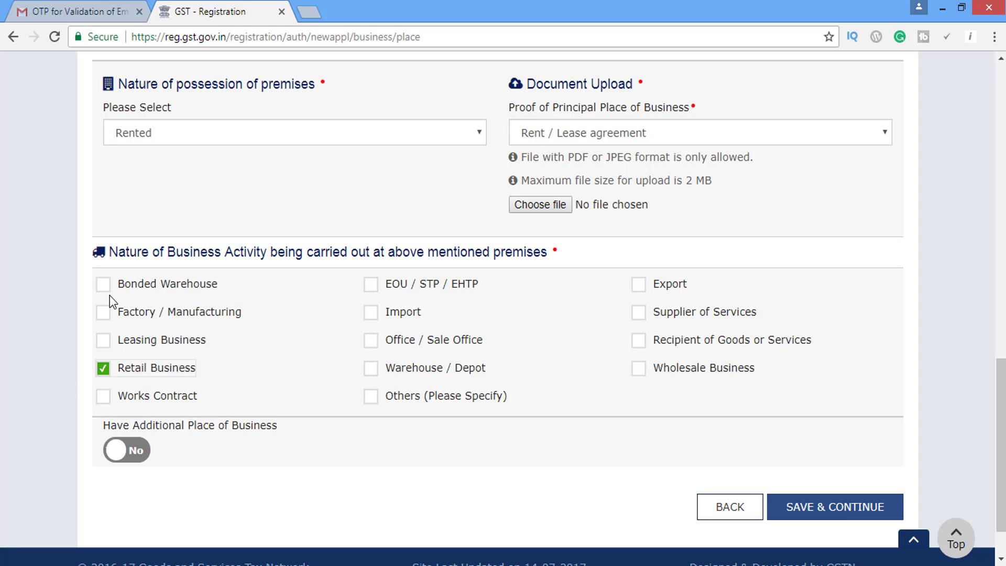
left_click(104, 312)
left_click(372, 341)
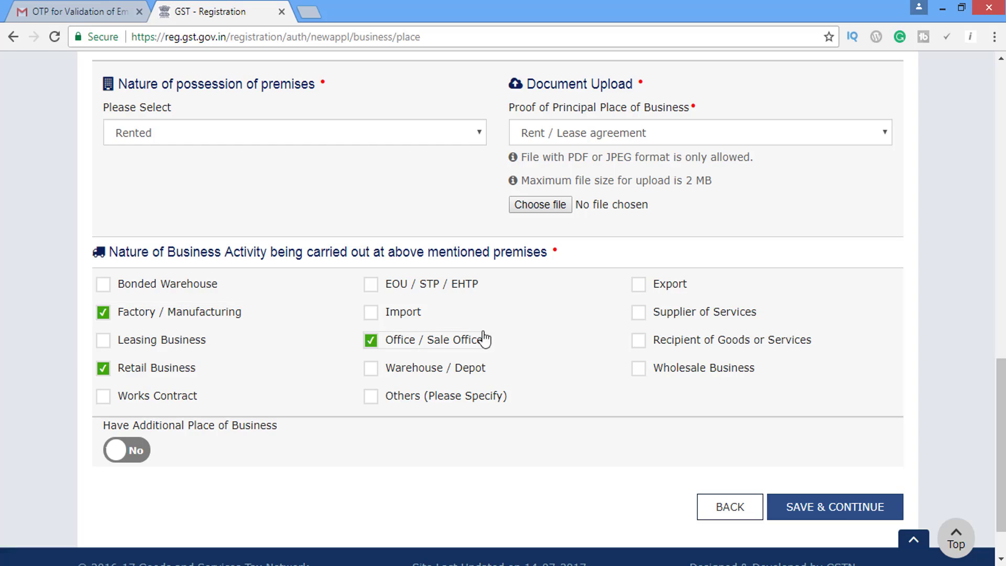
left_click(640, 313)
left_click(639, 313)
left_click(371, 341)
left_click(104, 369)
left_click(103, 313)
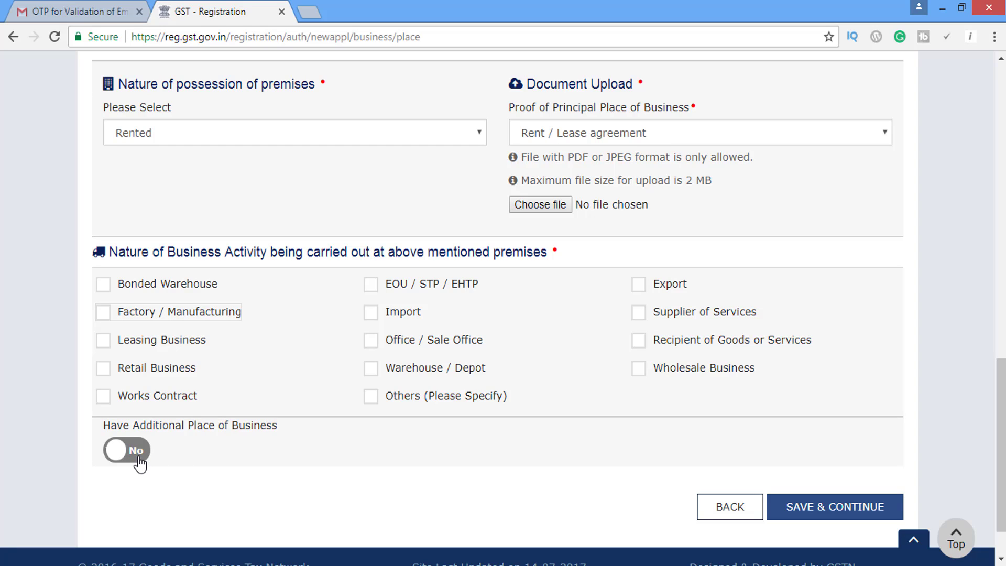
left_click_drag(1001, 458, 992, 450)
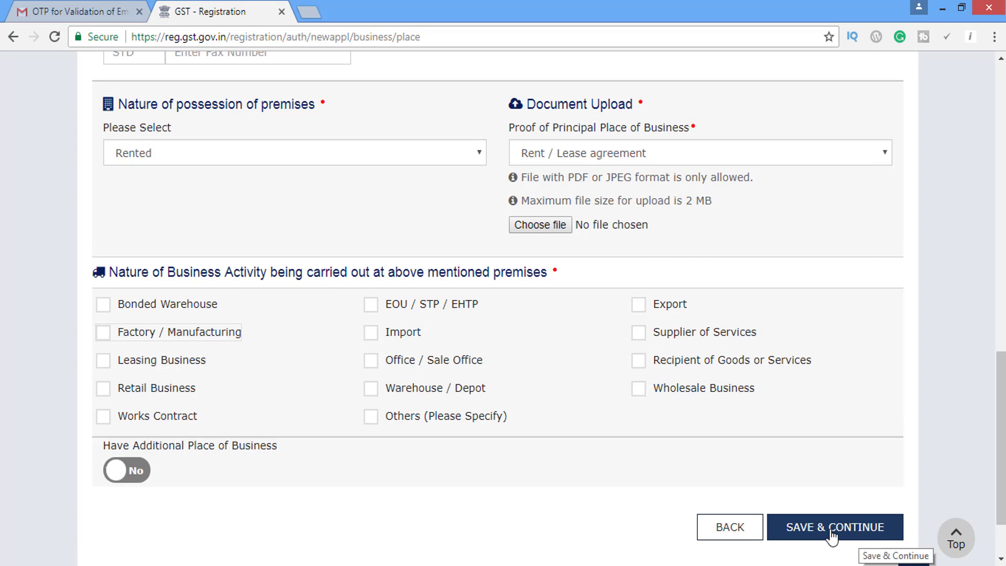
left_click(832, 535)
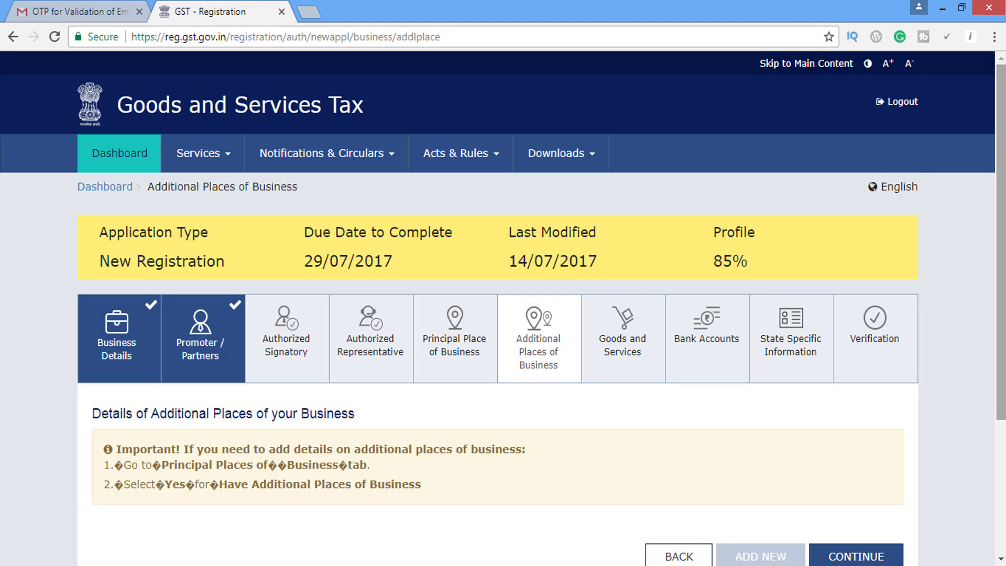
Scroll down the Additional Places of Business page without adding any places.
scroll(503, 315, "down", 3)
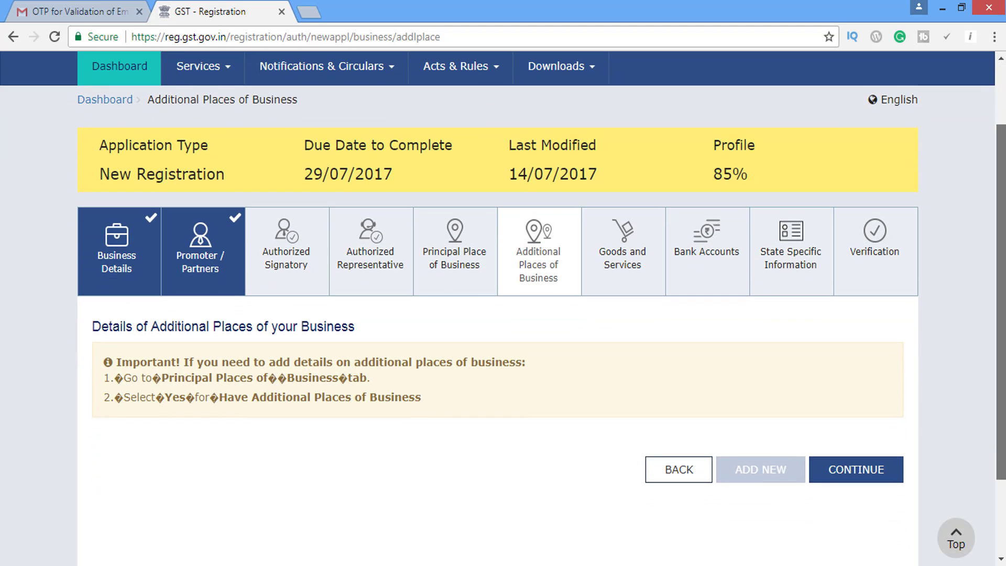
scroll(503, 315, "down", 1)
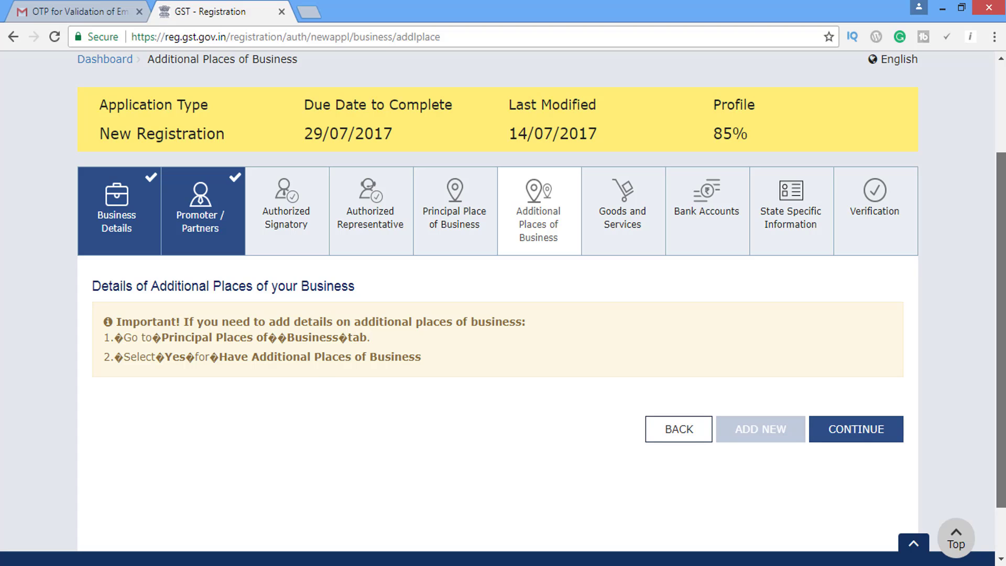
scroll(503, 315, "down", 1)
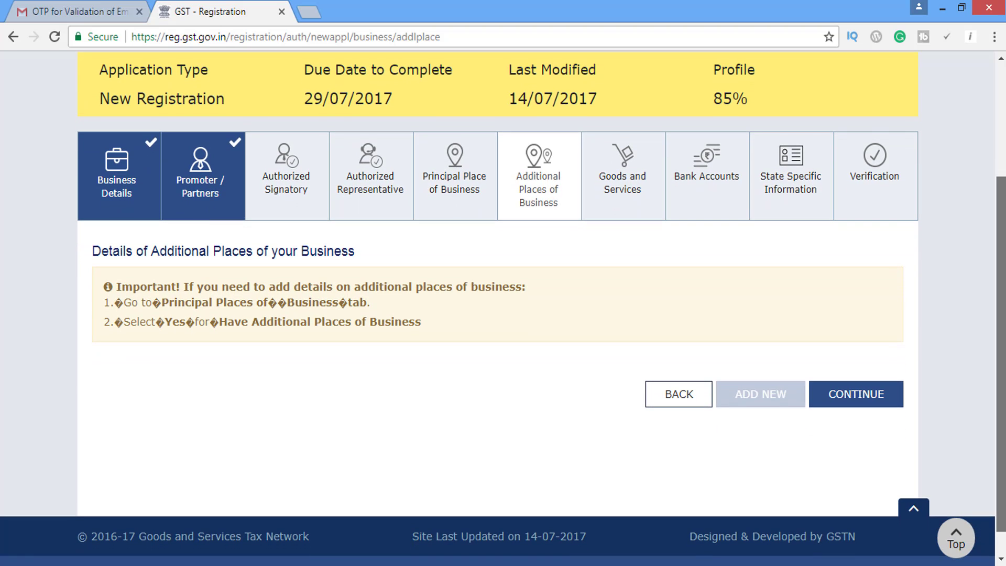
scroll(503, 315, "down", 1)
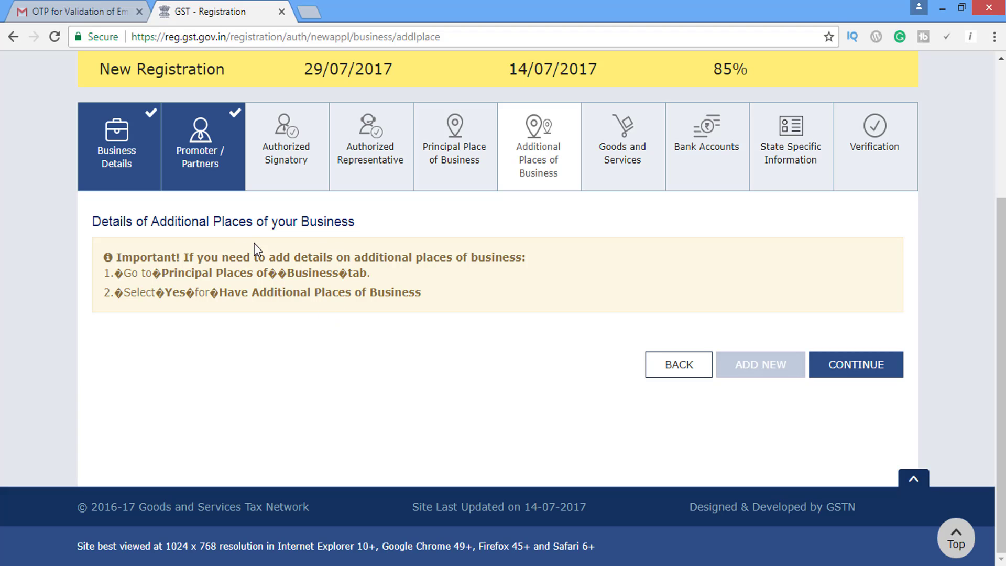
Continue to the Goods and Services step, where the profile shows 85%.
left_click(617, 157)
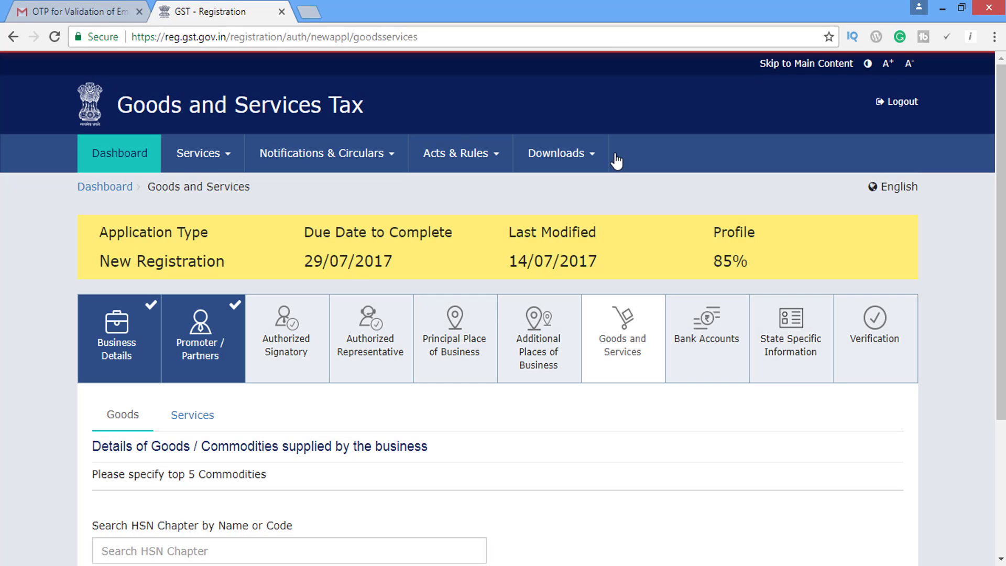
scroll(705, 199, "down", 3)
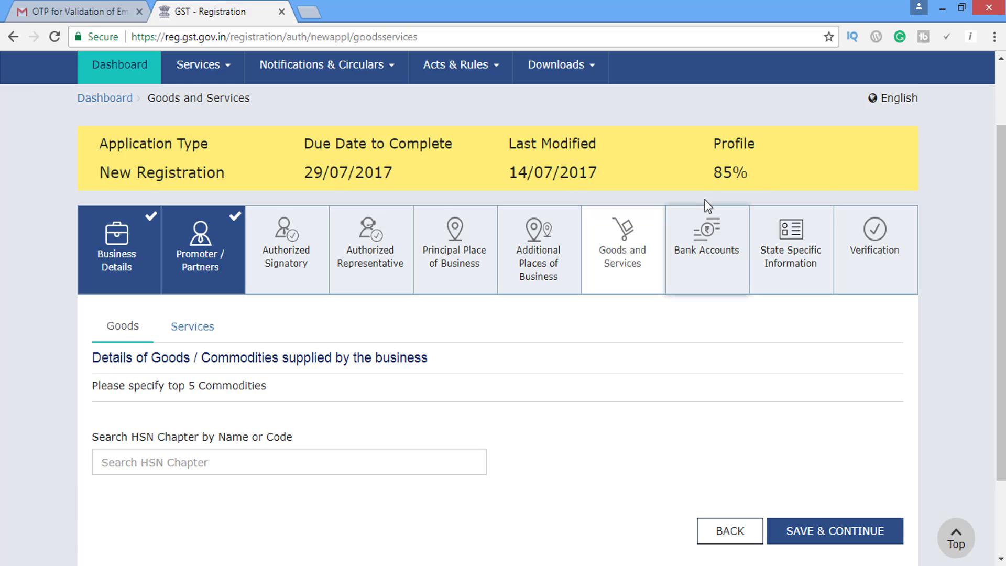
left_click_drag(712, 173, 751, 182)
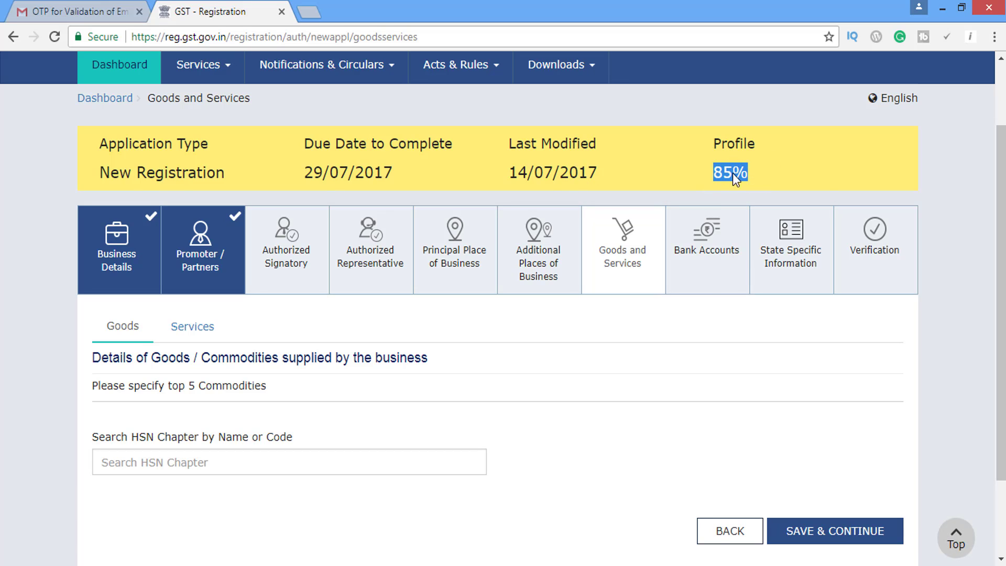
left_click(704, 335)
scroll(704, 335, "down", 3)
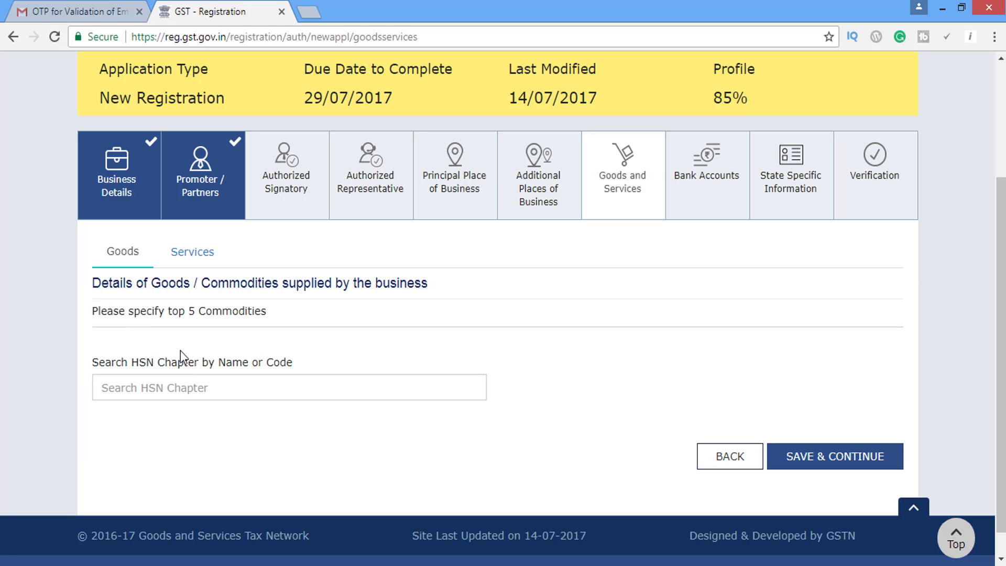
Search HSN '63' and add 6303 curtains to the List of Goods.
left_click(186, 387)
type("63")
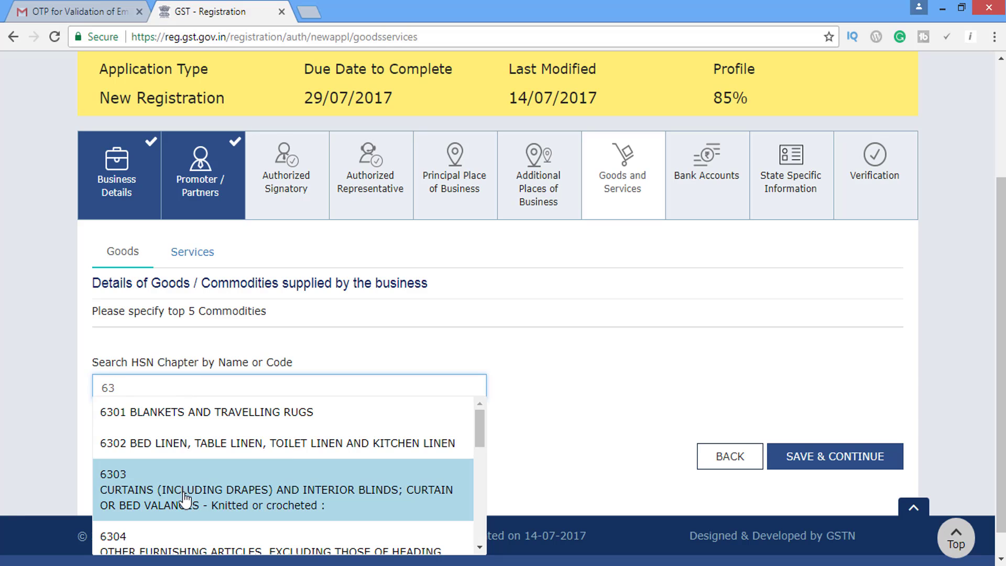
left_click(180, 498)
scroll(961, 409, "down", 2)
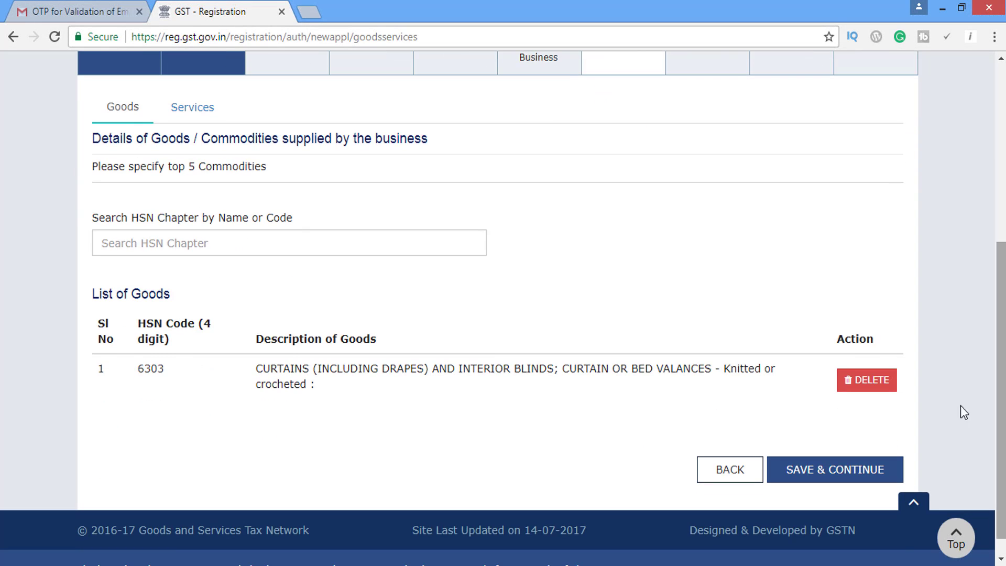
left_click(264, 245)
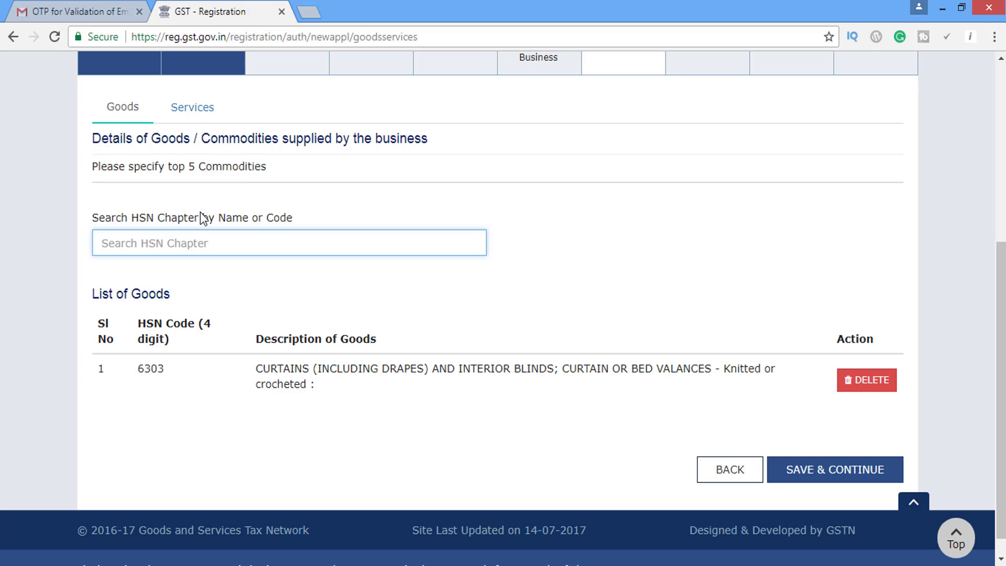
left_click(199, 110)
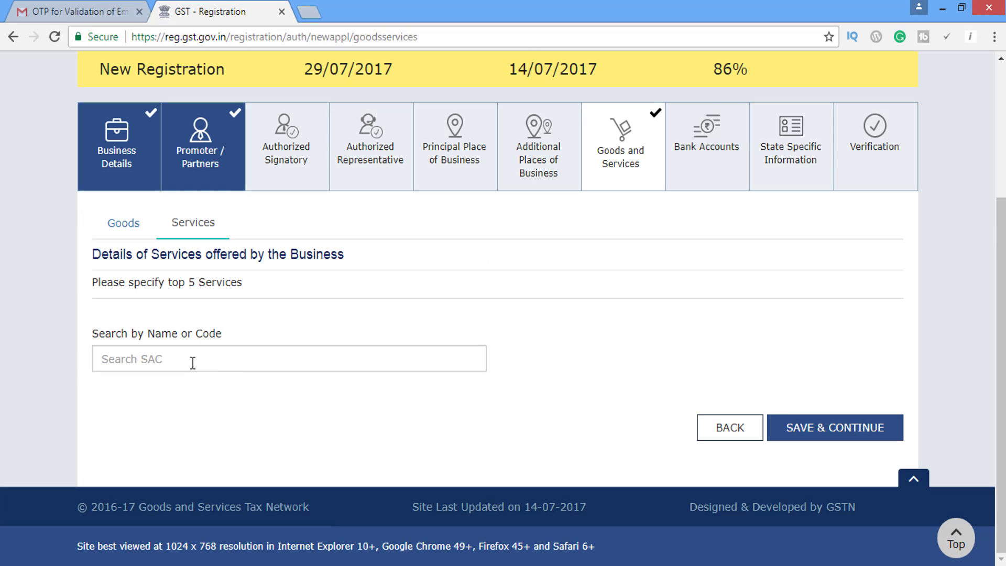
Search SAC 'ho', add 00441070 hotel accommodation, and save goods and services.
left_click(193, 363)
type("wo")
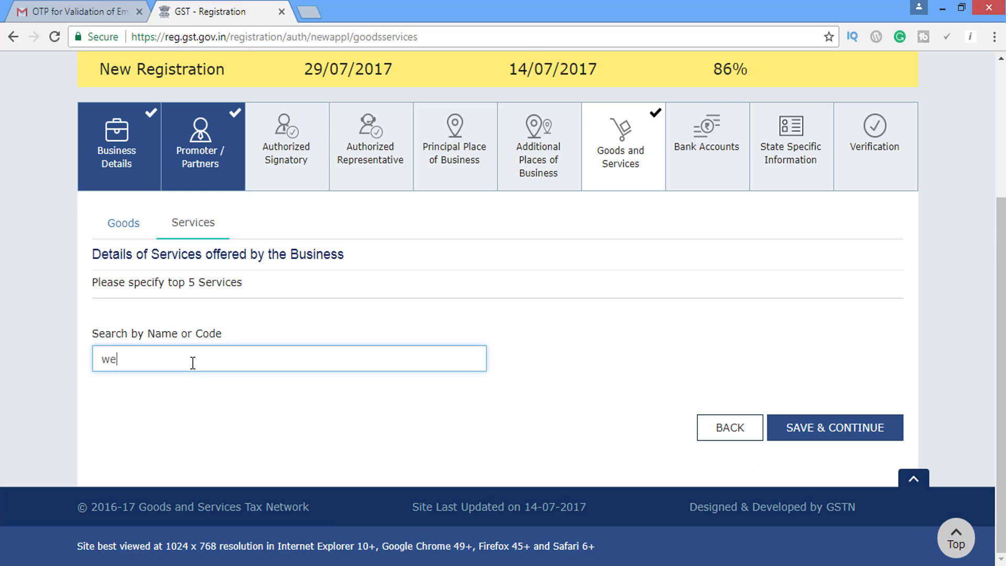
key("BackSpace")
key("BackSpace")
type("w")
key("BackSpace")
type("ho")
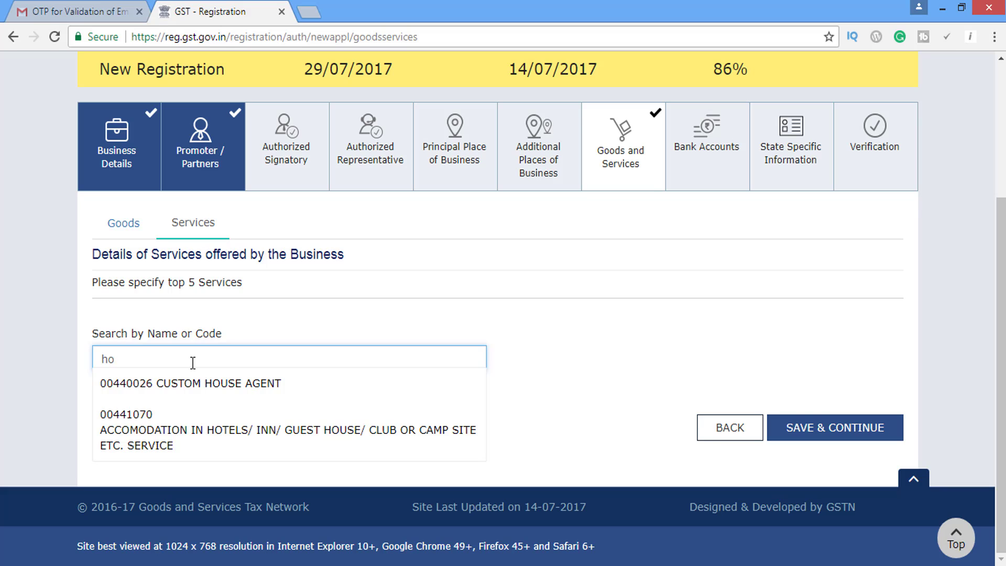
left_click(227, 441)
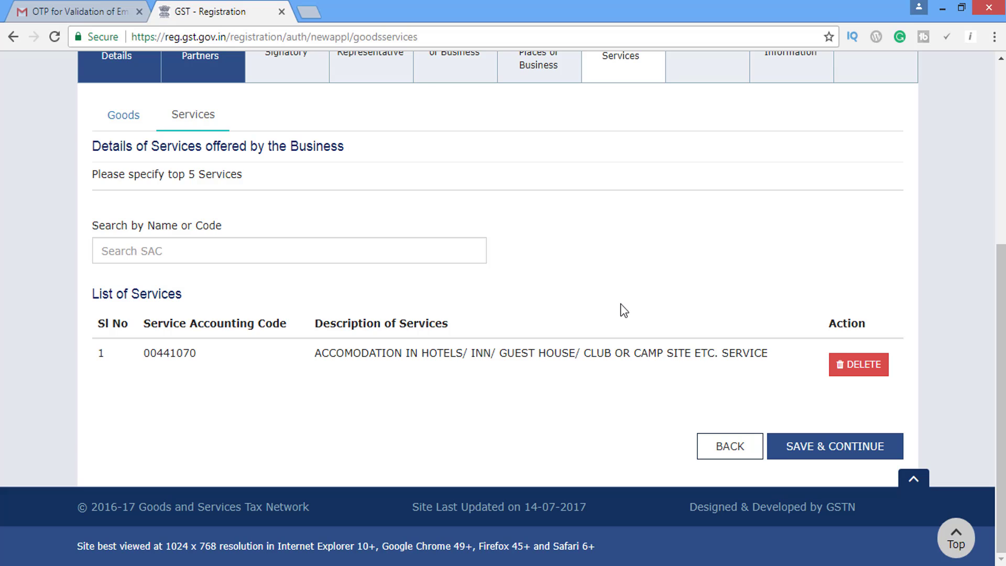
scroll(998, 324, "up", 1)
scroll(504, 309, "down", 1)
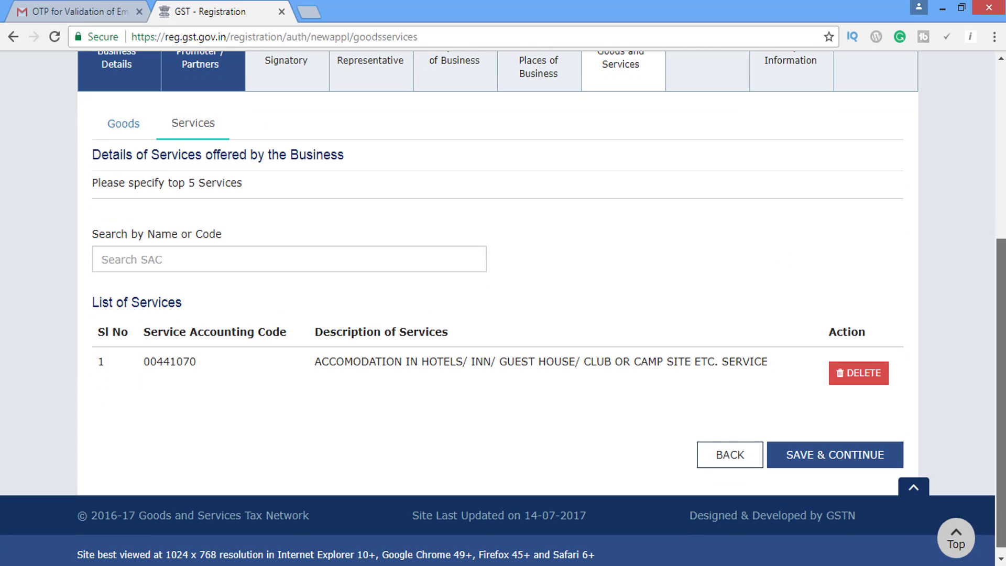
scroll(706, 212, "up", 4)
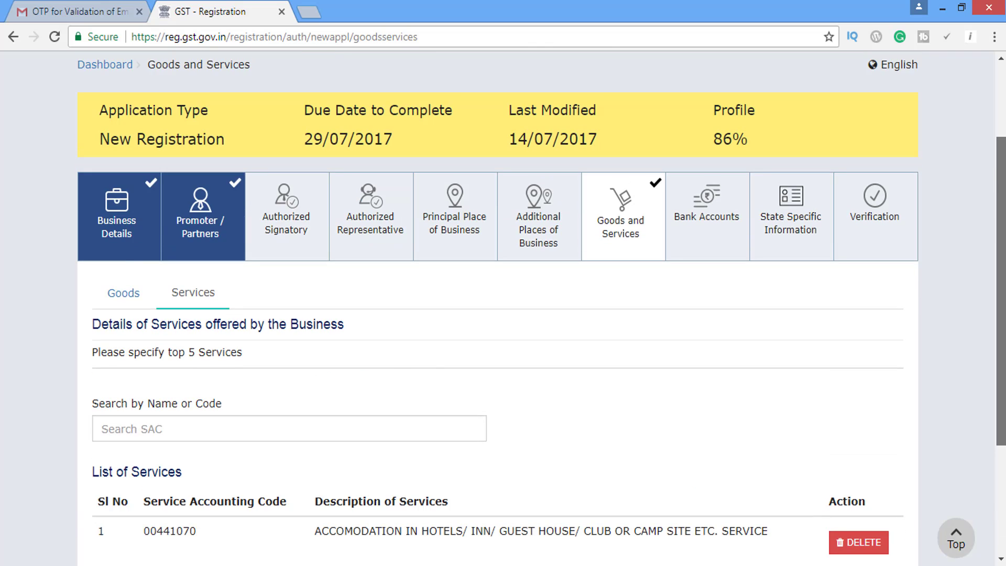
scroll(912, 267, "down", 4)
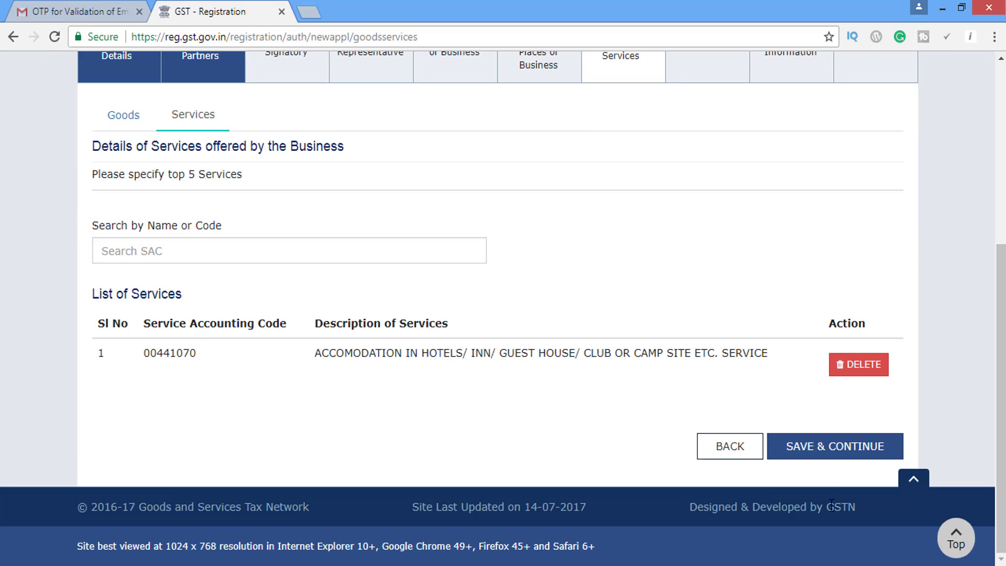
left_click(839, 450)
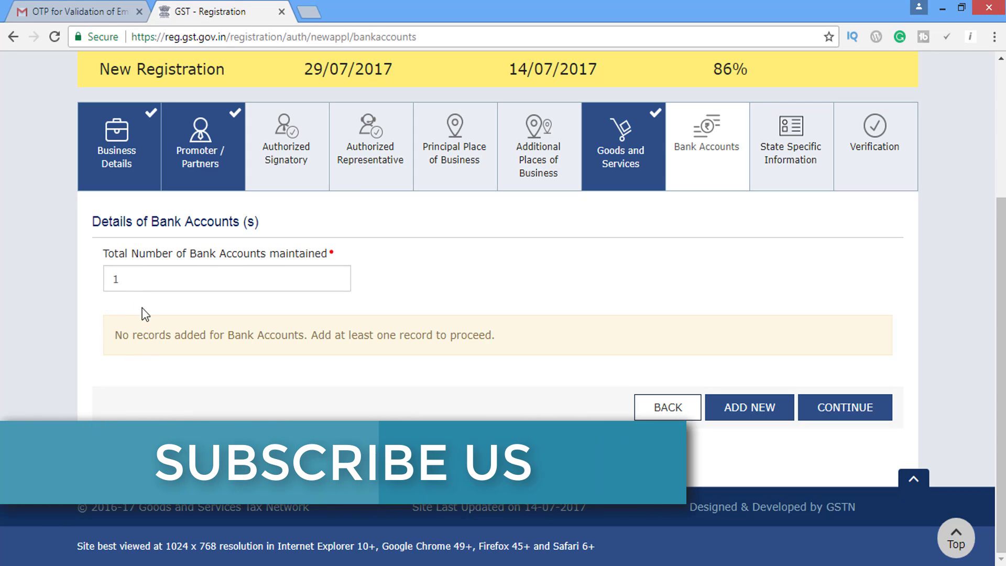
double_click(112, 278)
type("99")
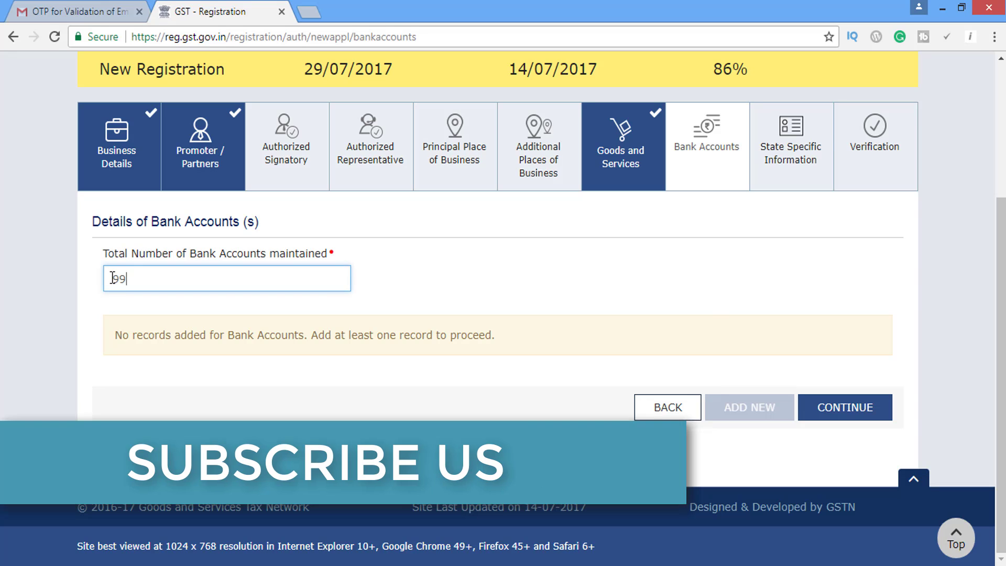
key("BackSpace")
key("BackSpace")
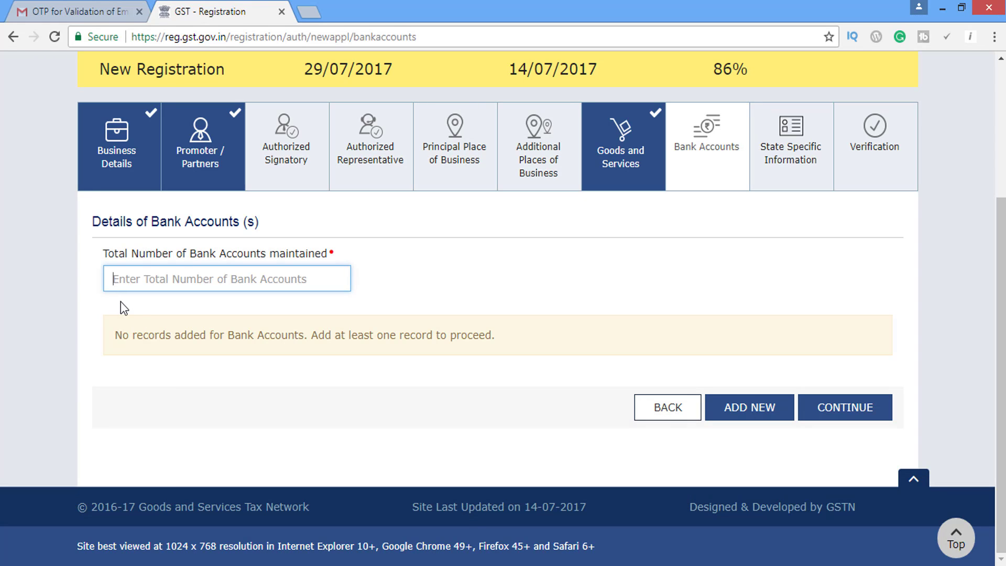
type("10")
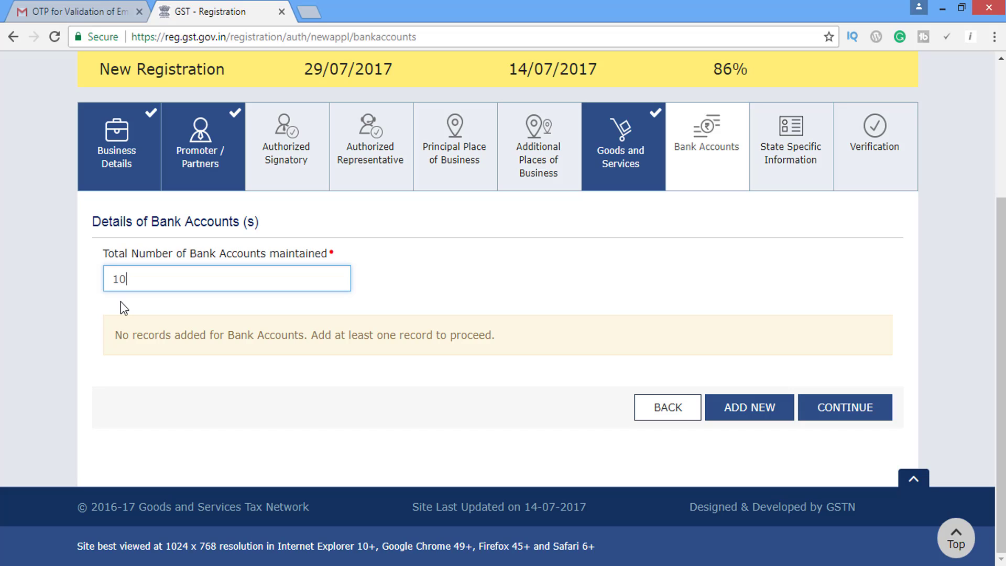
key("BackSpace")
key("BackSpace")
type("99")
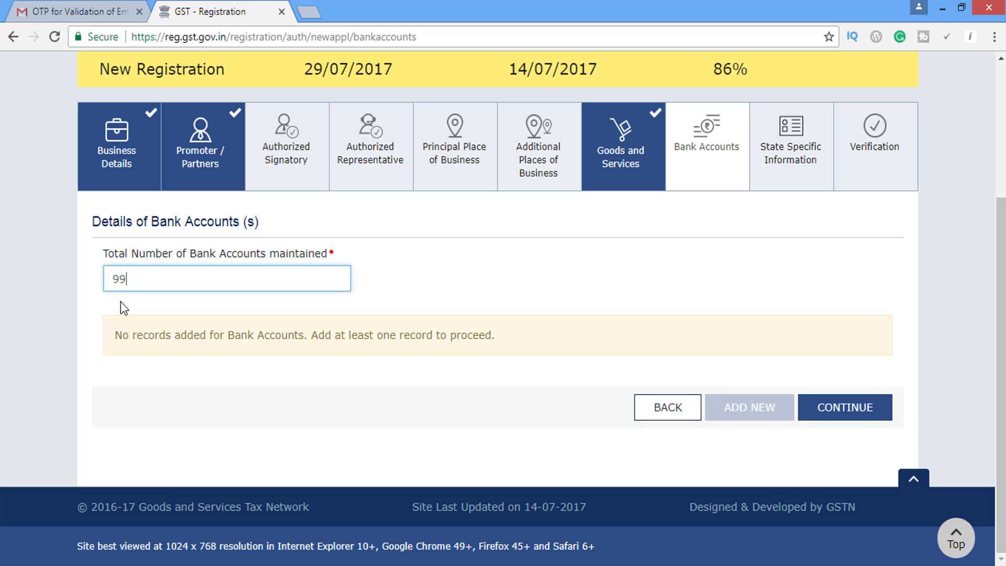
key("BackSpace")
key("BackSpace")
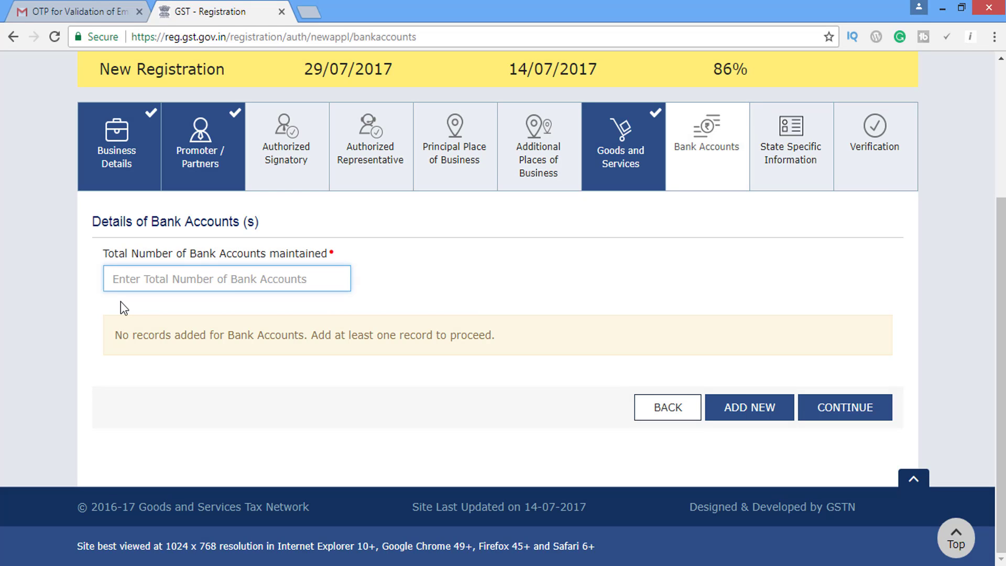
type("1")
key("BackSpace")
type("1")
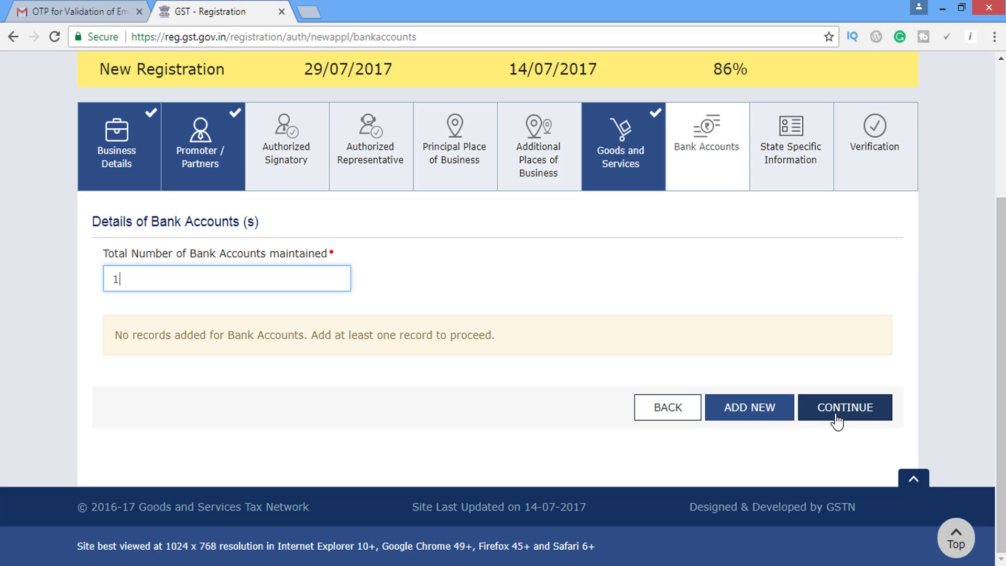
left_click(743, 414)
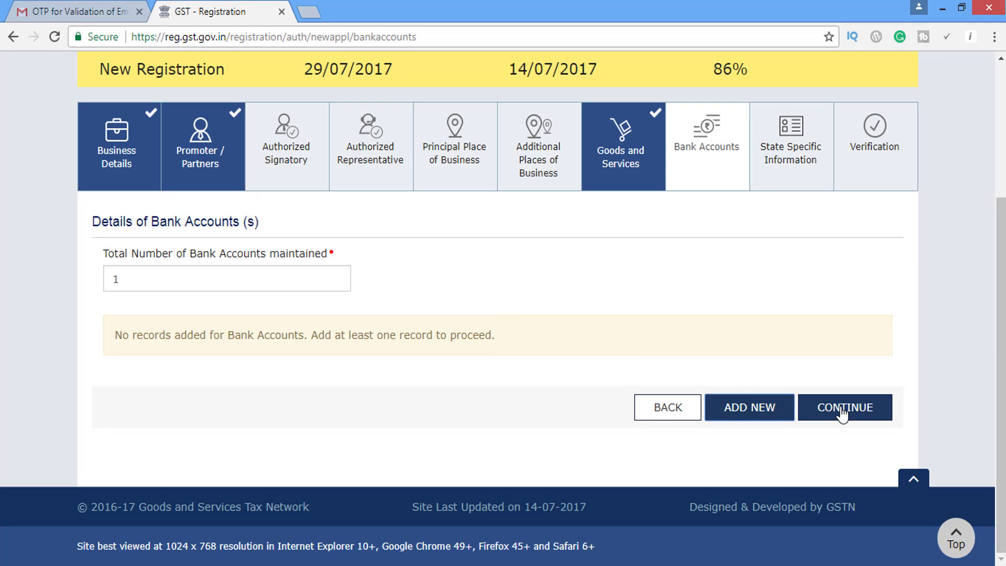
Continue past Bank Accounts, leaving the State Excise License and professional tax fields blank.
left_click(843, 413)
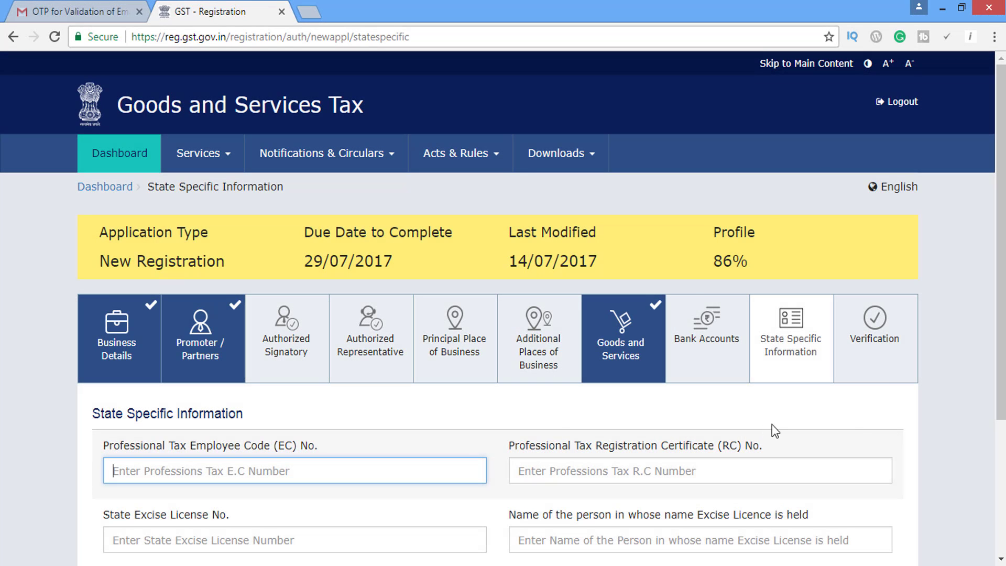
scroll(1000, 247, "down", 3)
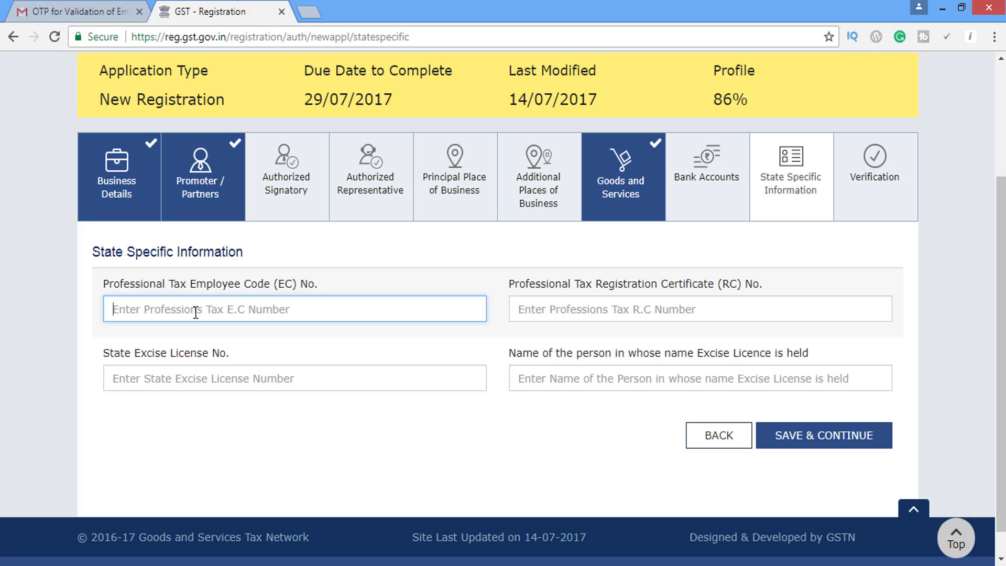
left_click(206, 423)
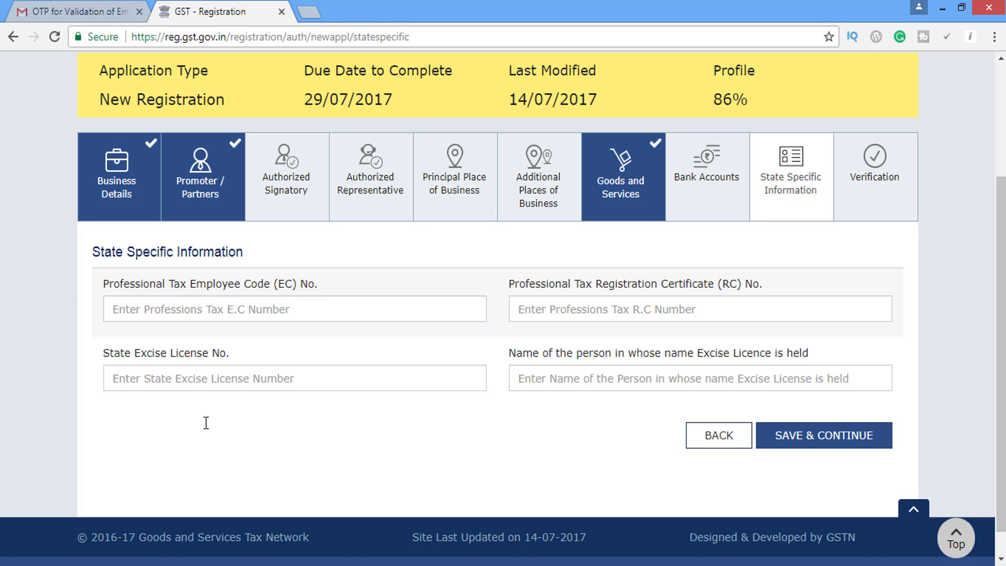
left_click(219, 382)
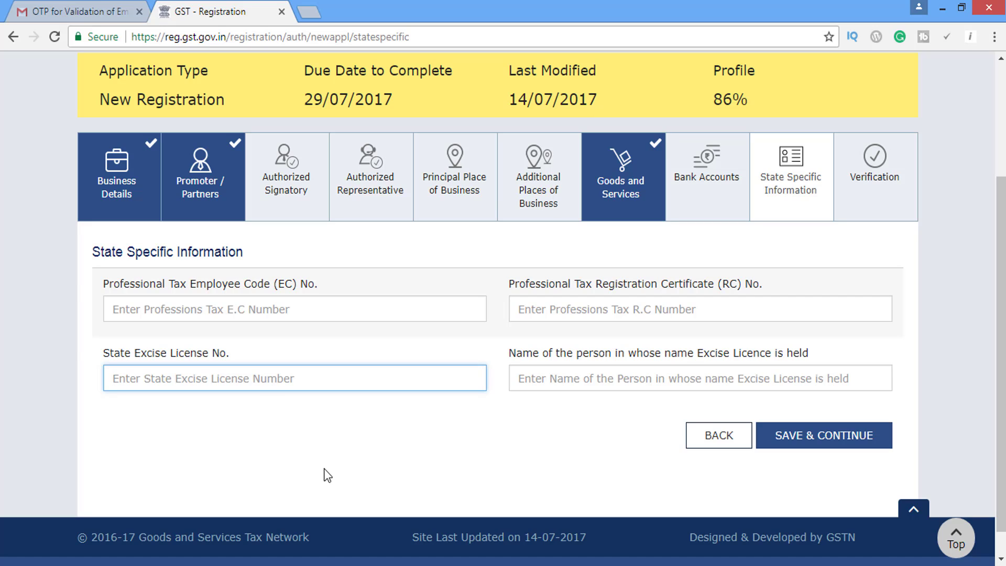
left_click(725, 306)
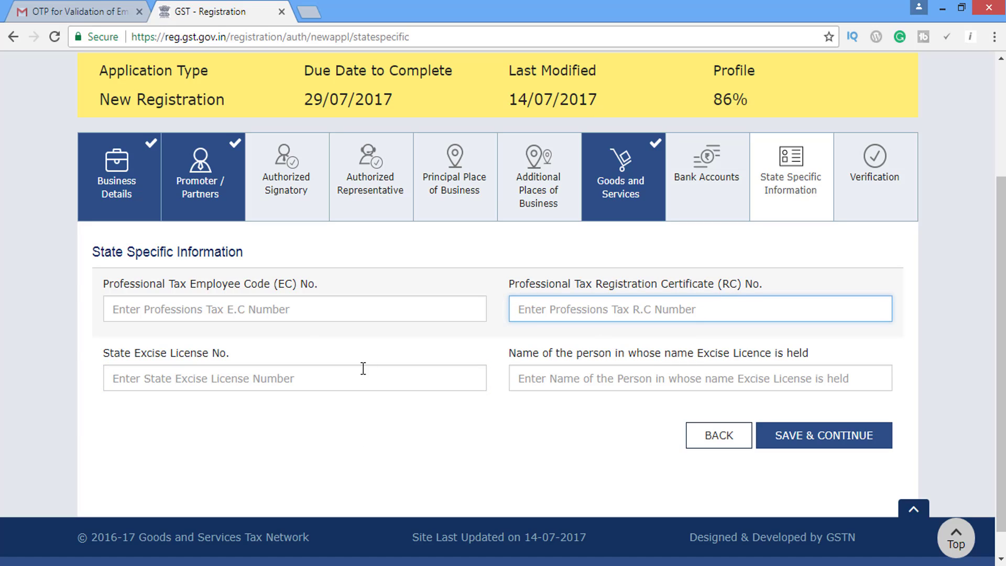
left_click(304, 313)
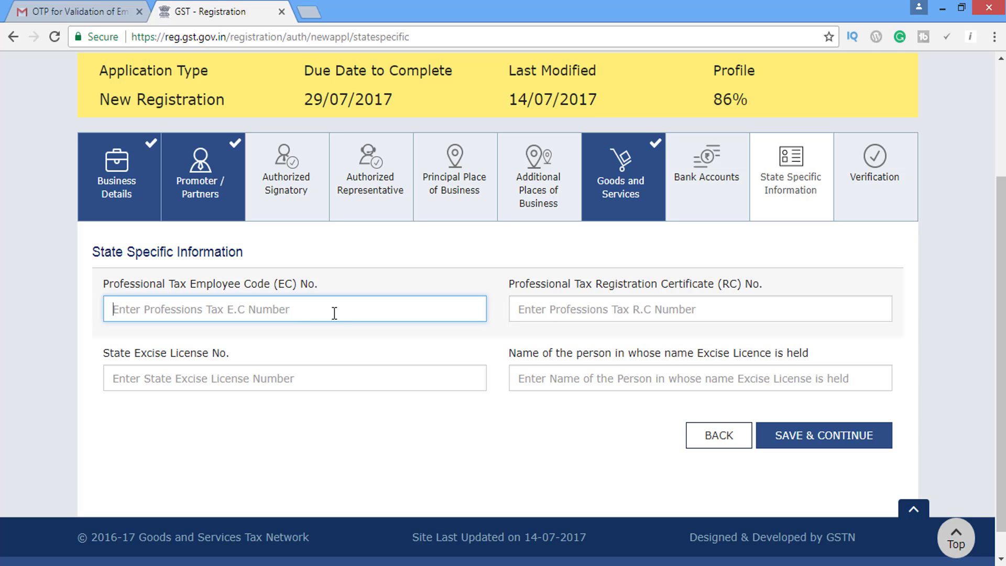
Save the state details and tick the true-and-correct declaration on Verification.
left_click(805, 440)
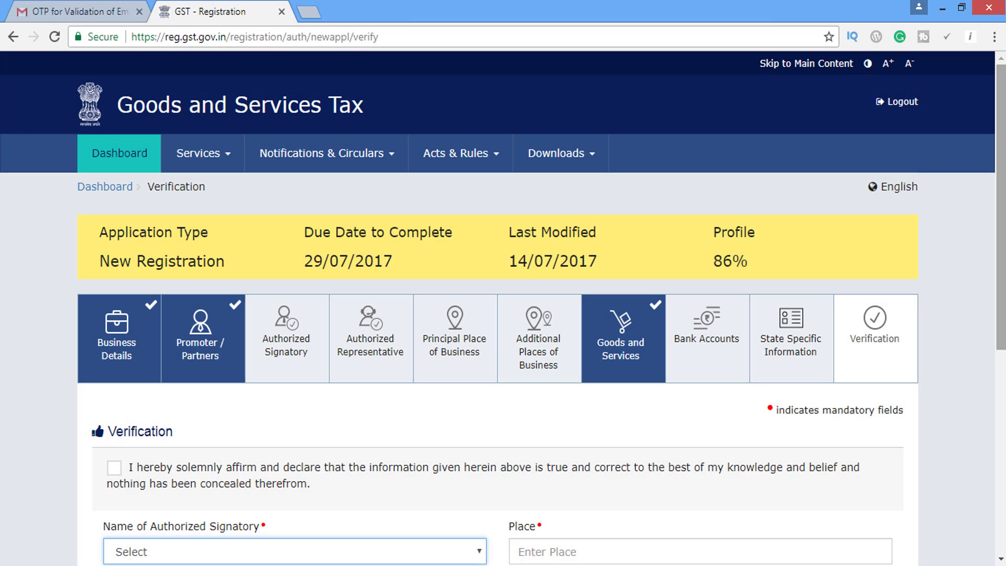
scroll(462, 177, "down", 6)
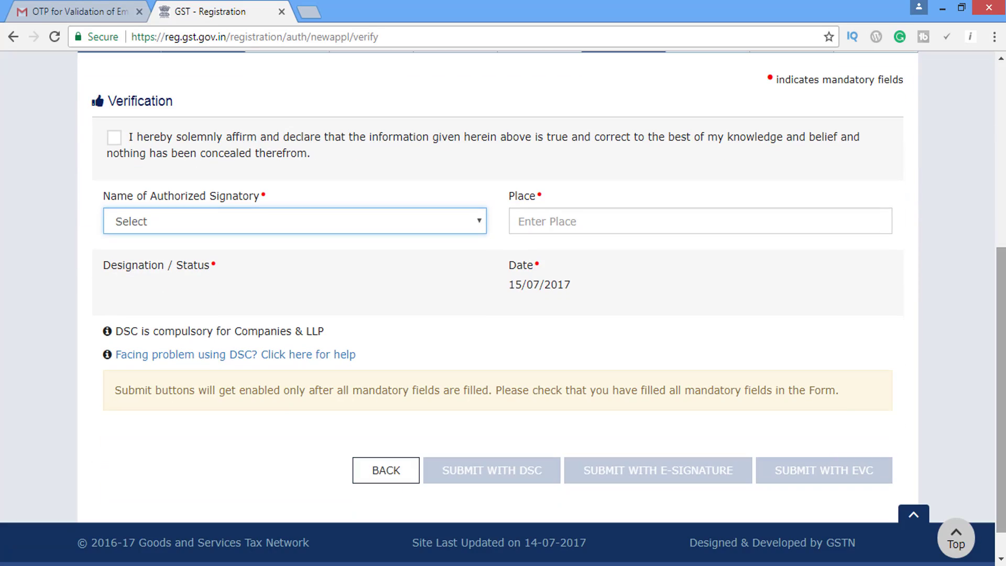
left_click(114, 137)
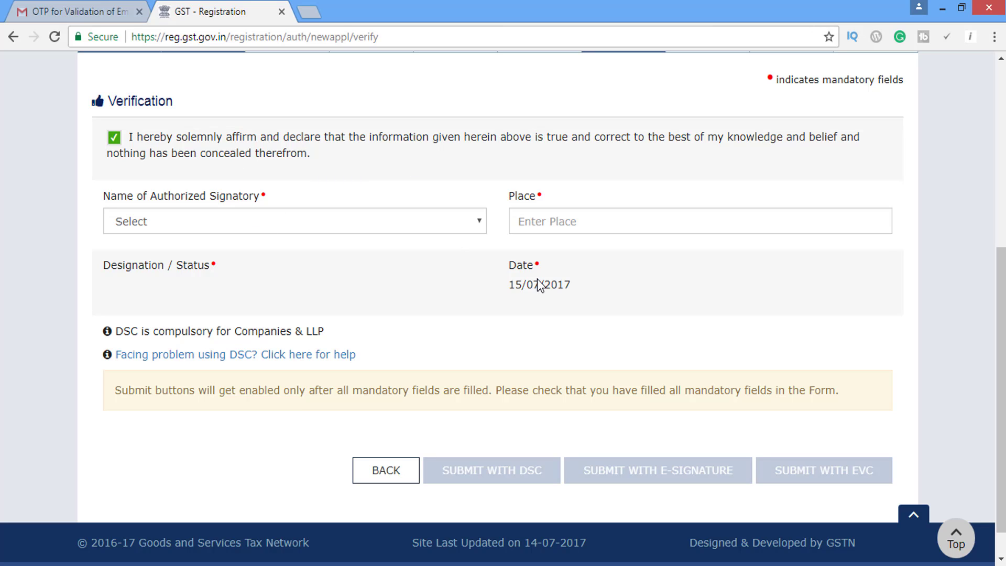
left_click(565, 220)
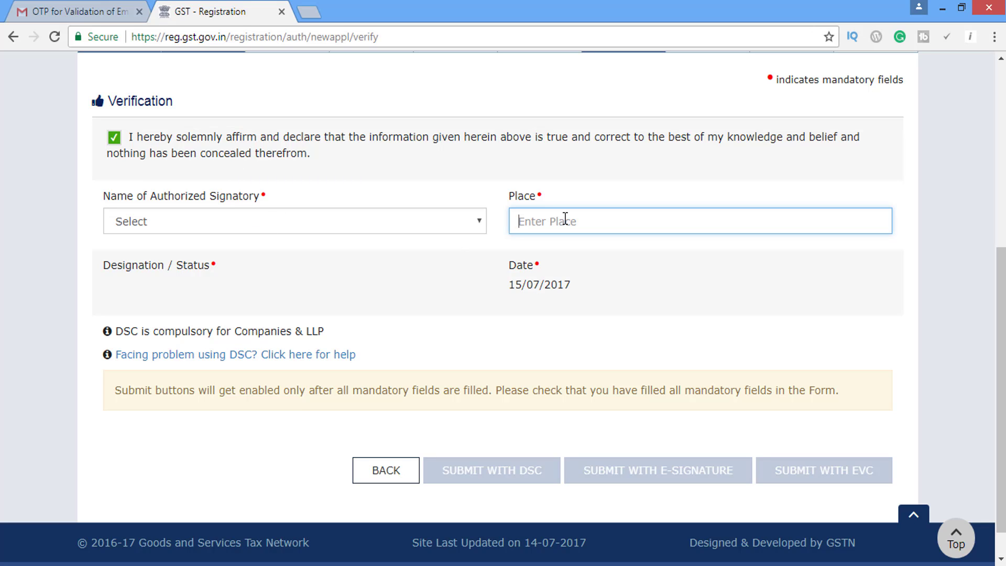